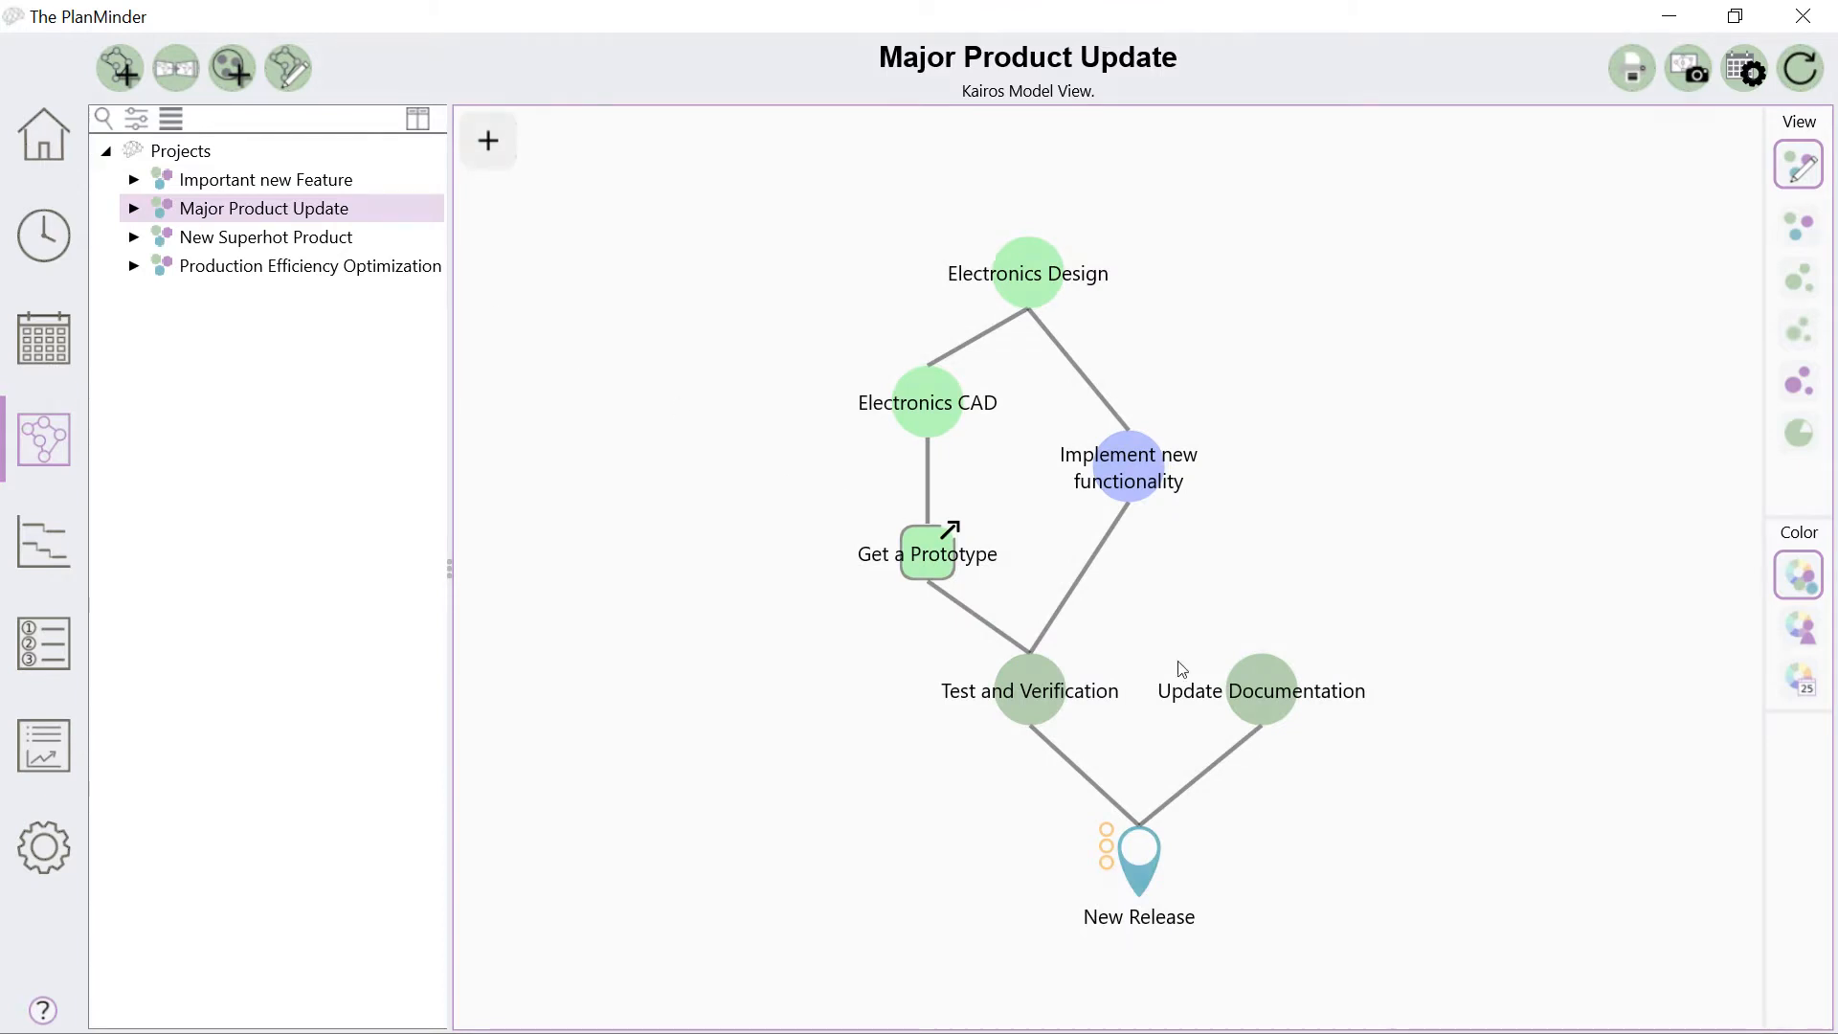
Open the Update Documentation activity for editing and assign it to developer MLG
double_click(1262, 706)
left_click(984, 371)
left_click(986, 542)
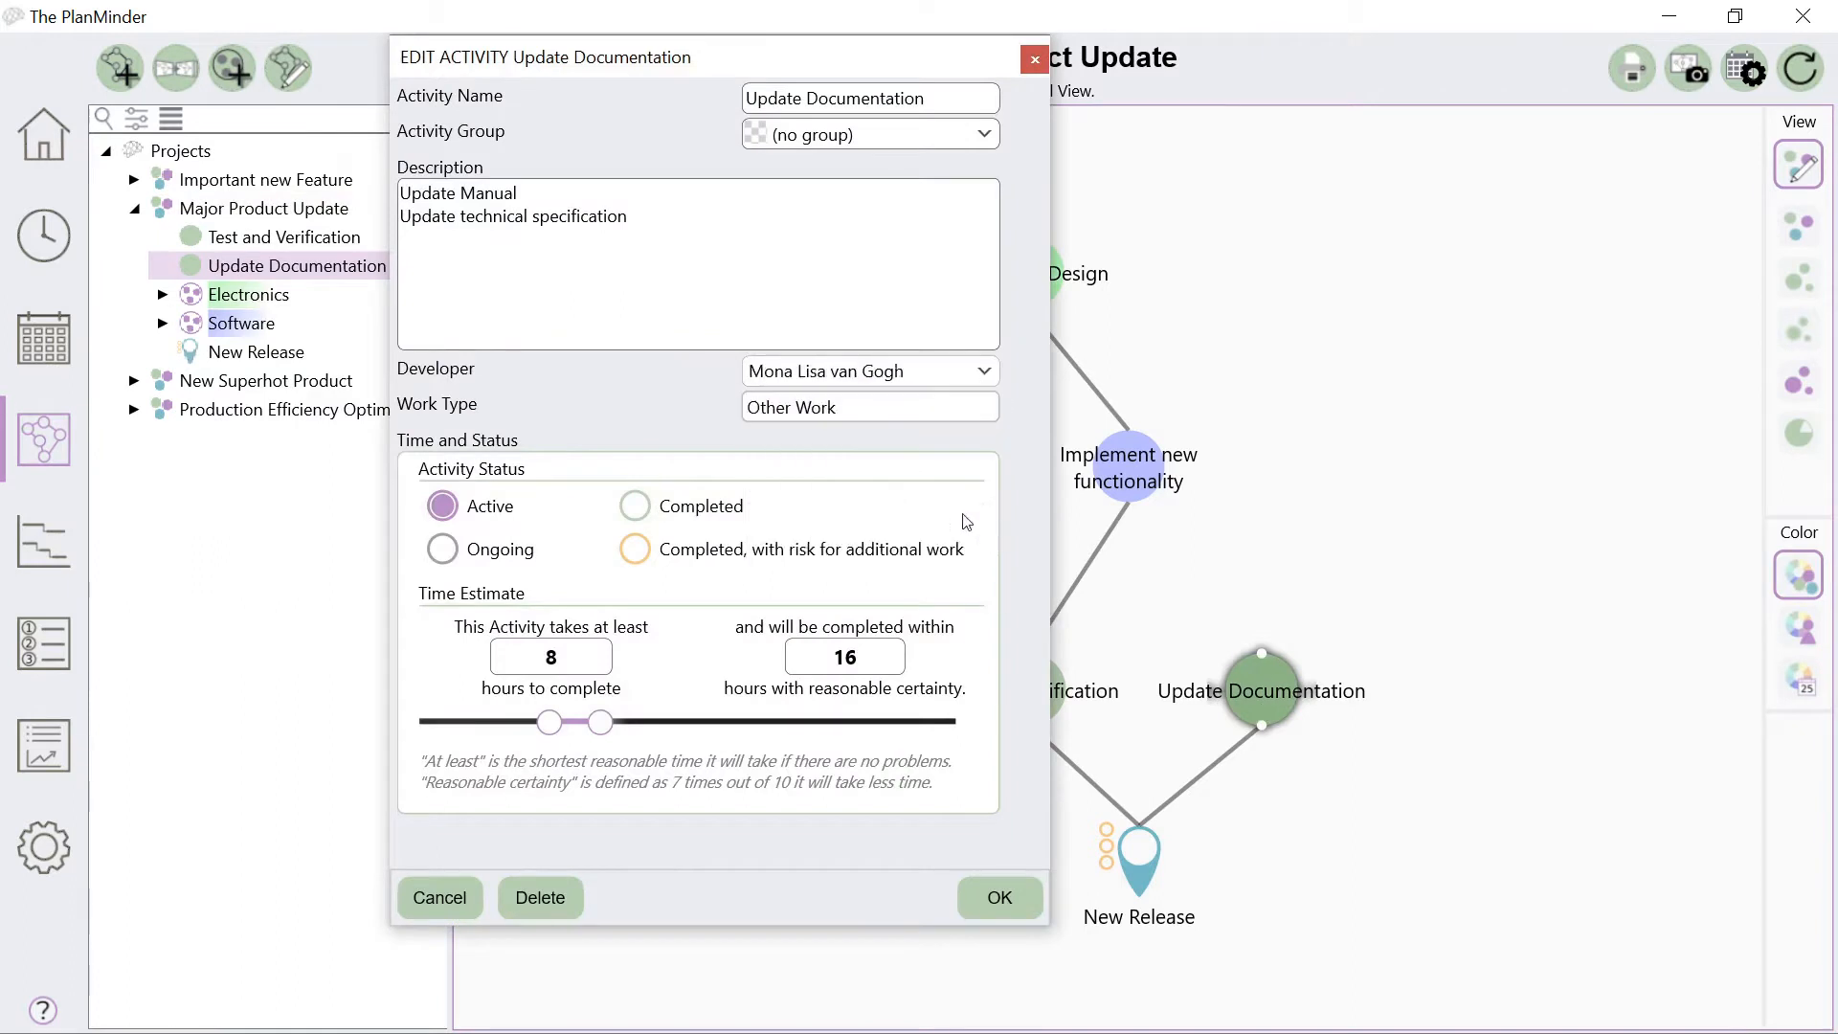
Add the lines "New product brochure" and "Update web page entry" to the end of the activity's description
left_click(686, 255)
type("New product brochure")
key("Return")
type("Update web page entry")
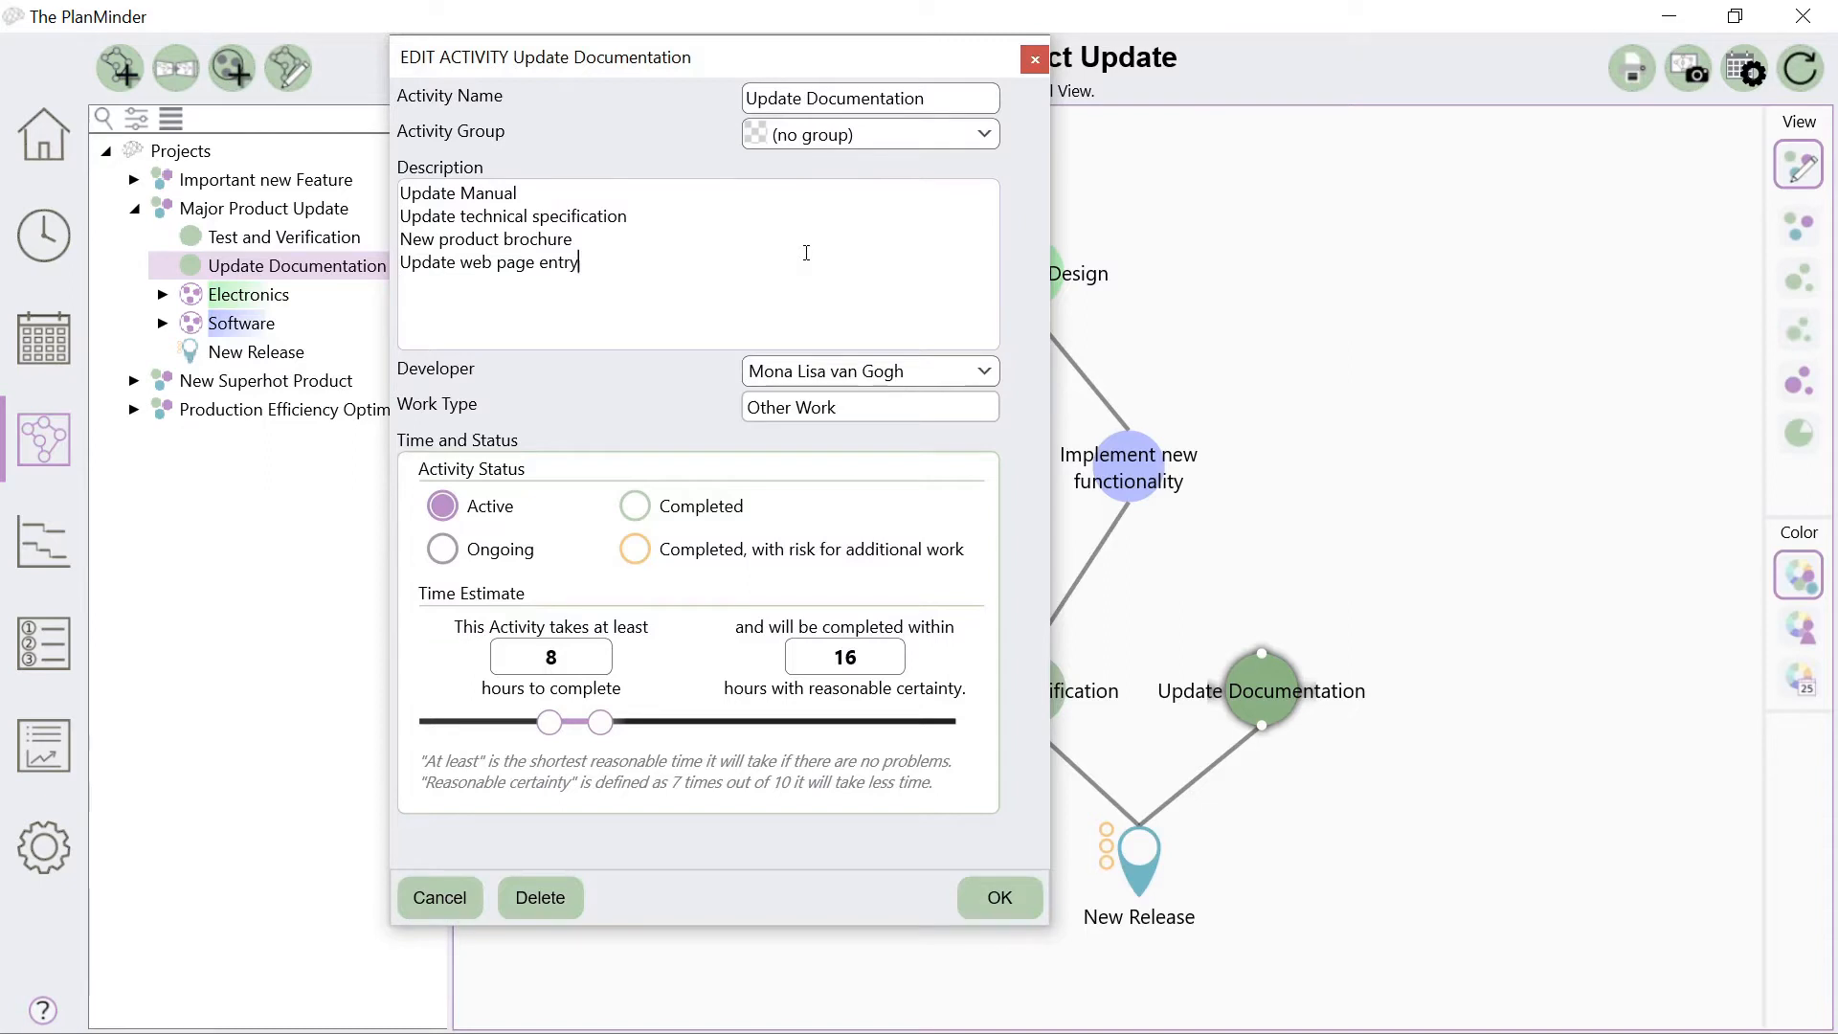
Set the Update Documentation time estimate to at least 16 hours and completion within 24 hours, and save the activity
left_click(574, 656)
type("16")
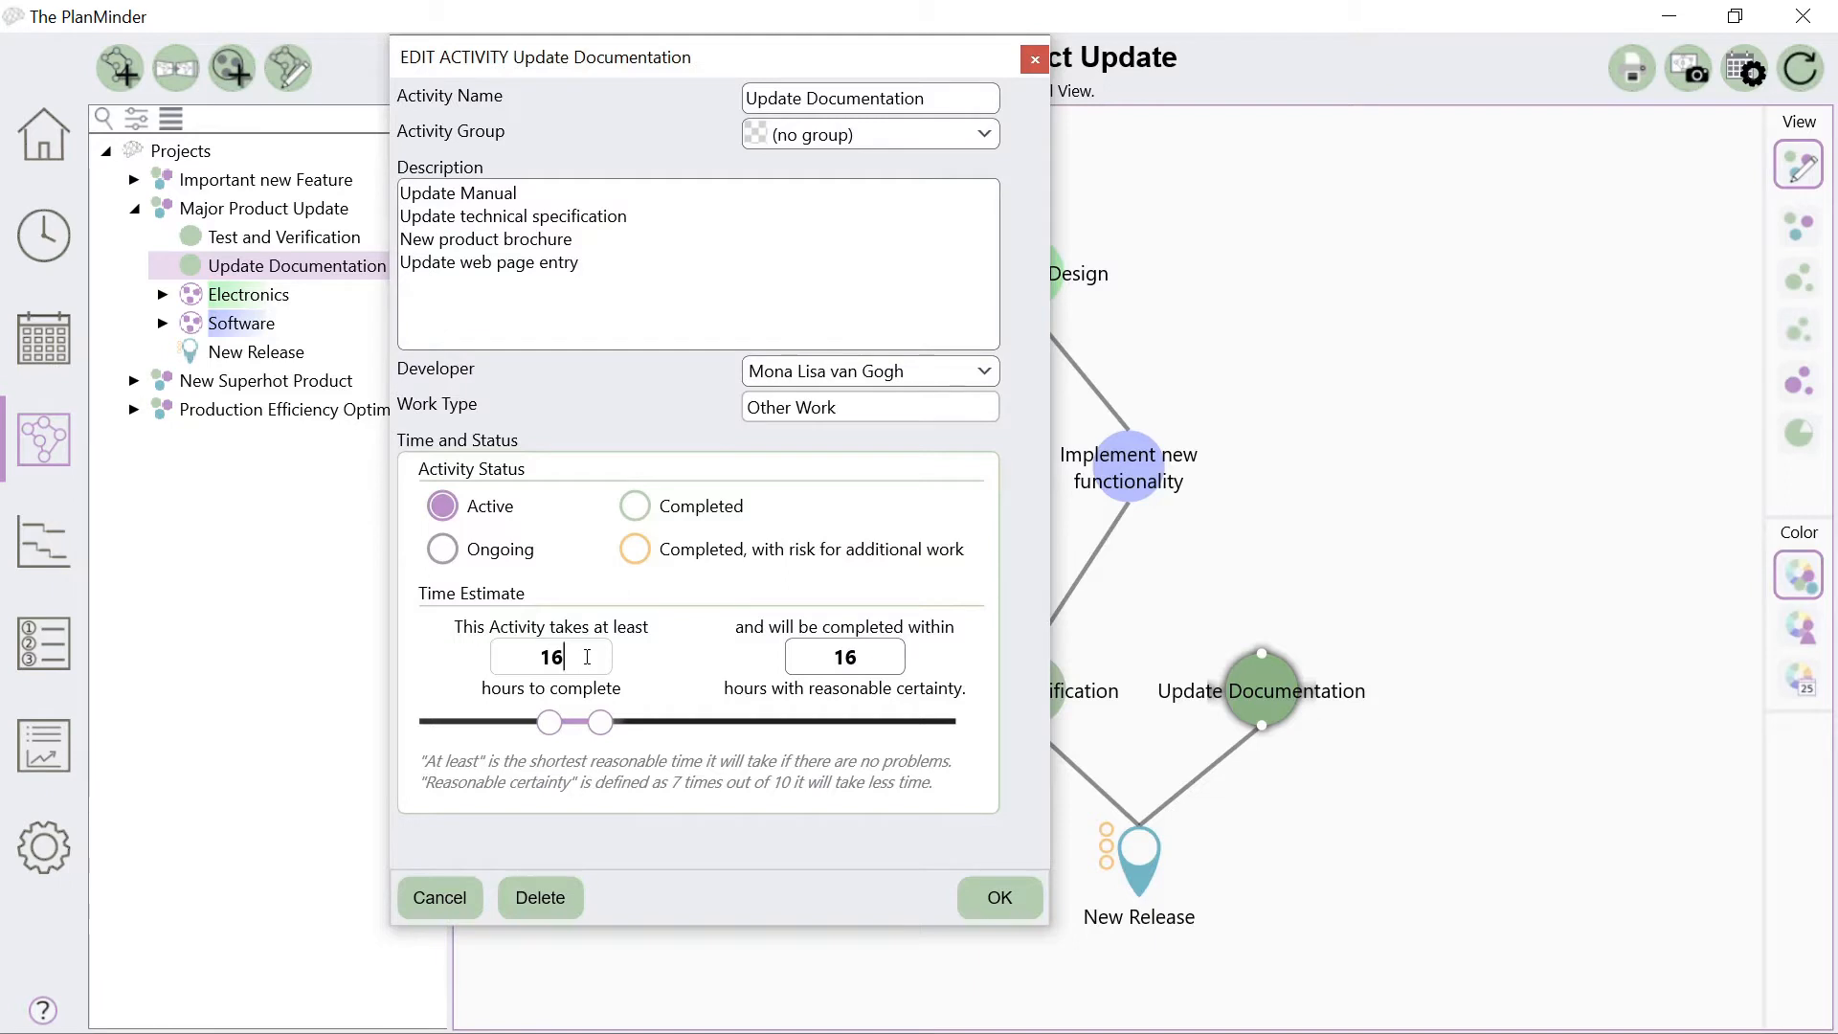
left_click(872, 657)
type("24")
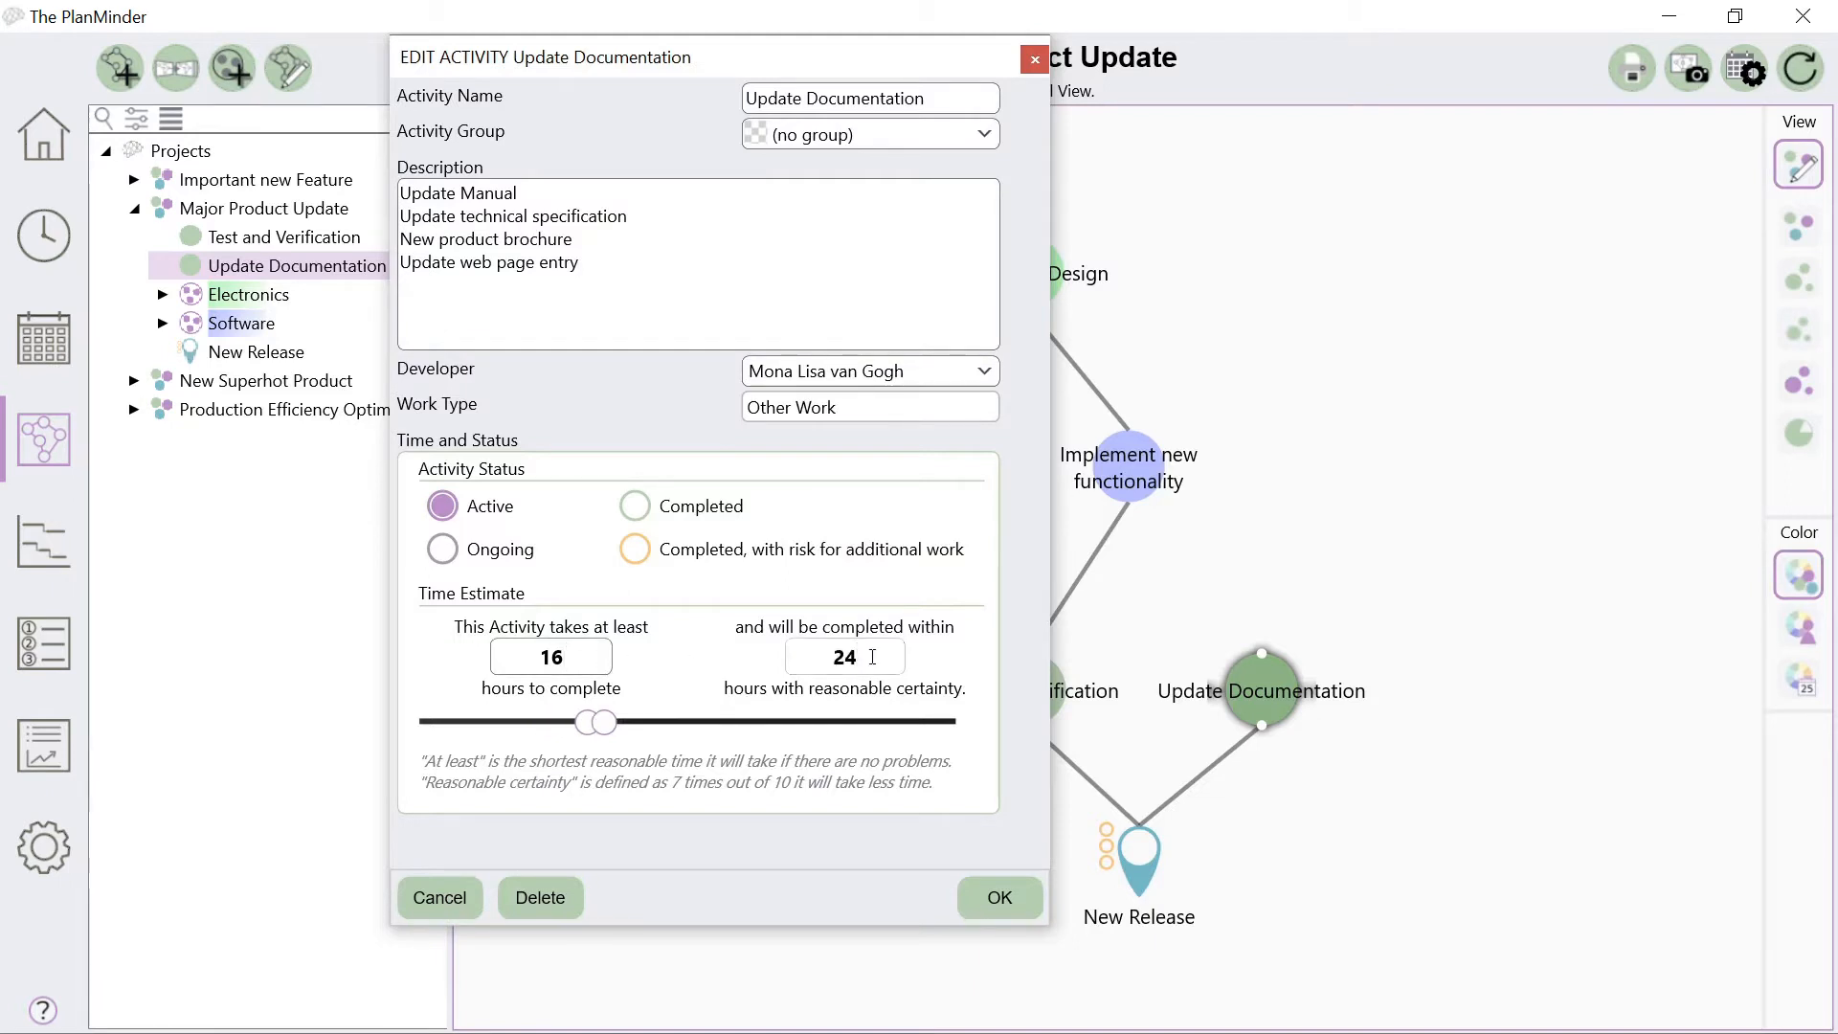
left_click(1025, 906)
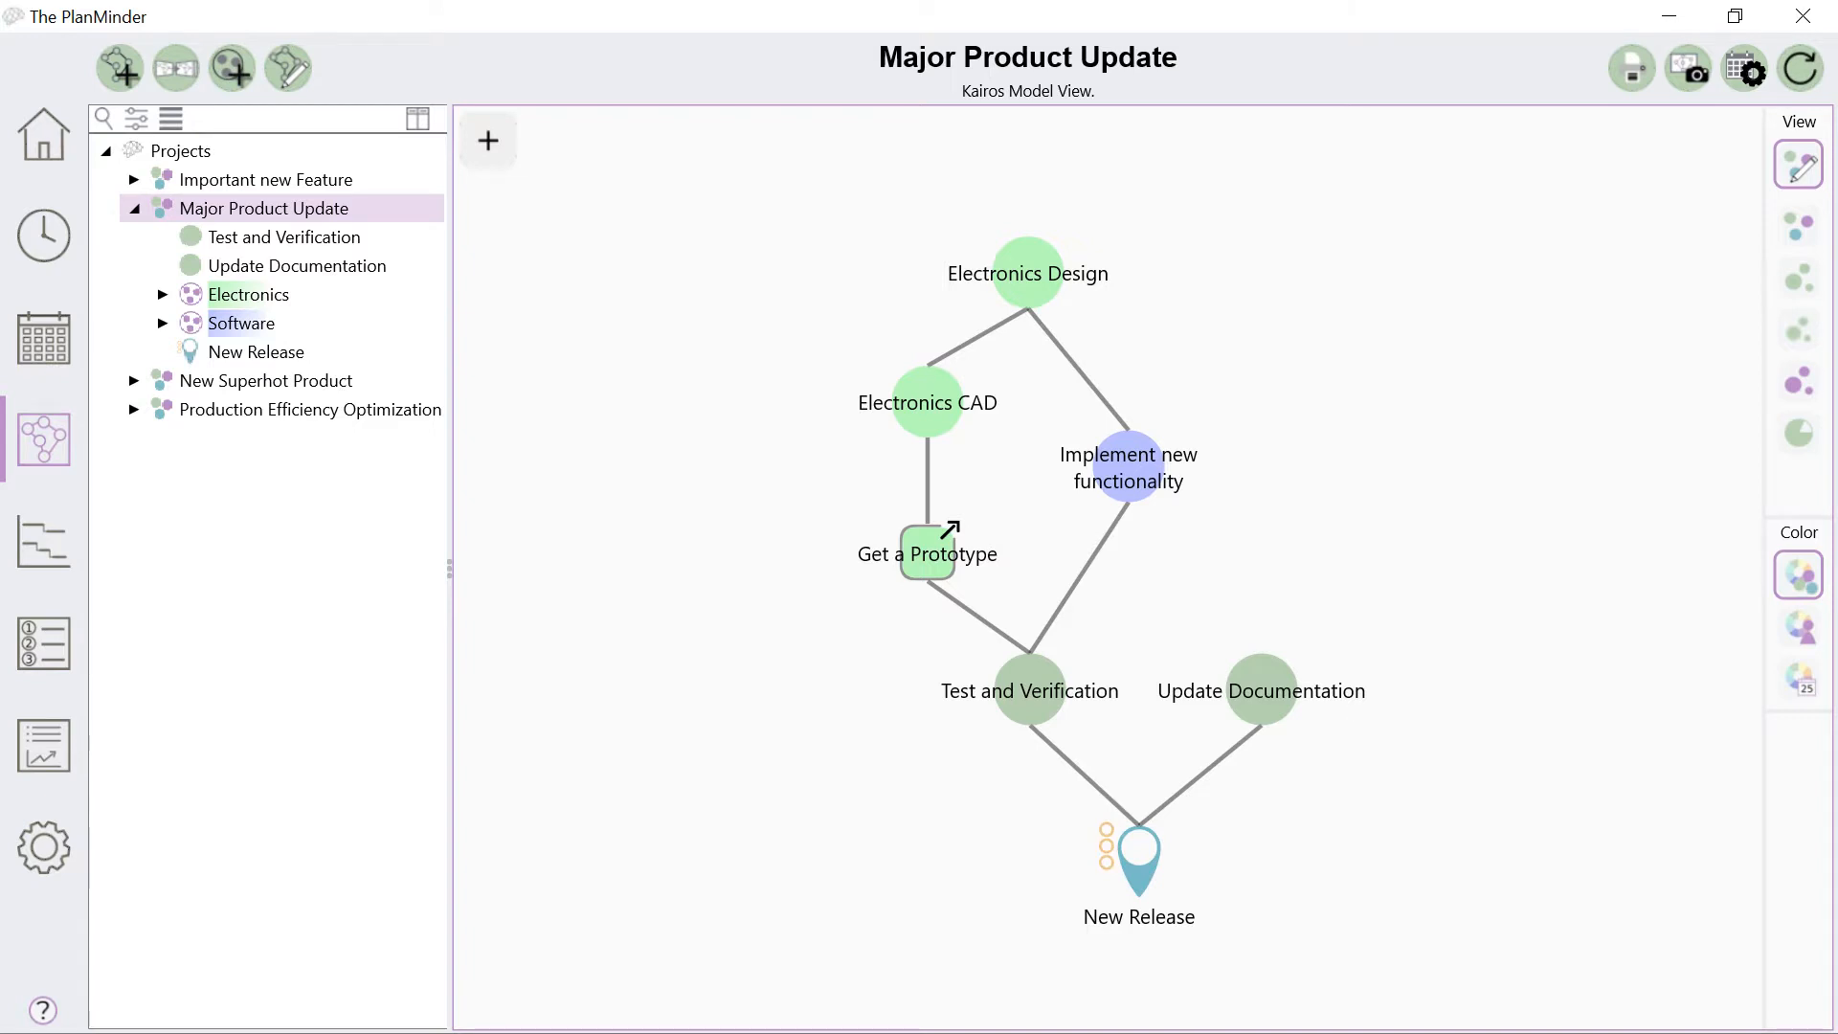
Move Major Product Update's New Release milestone to priority 2 in the Milestone Priority List
left_click(56, 643)
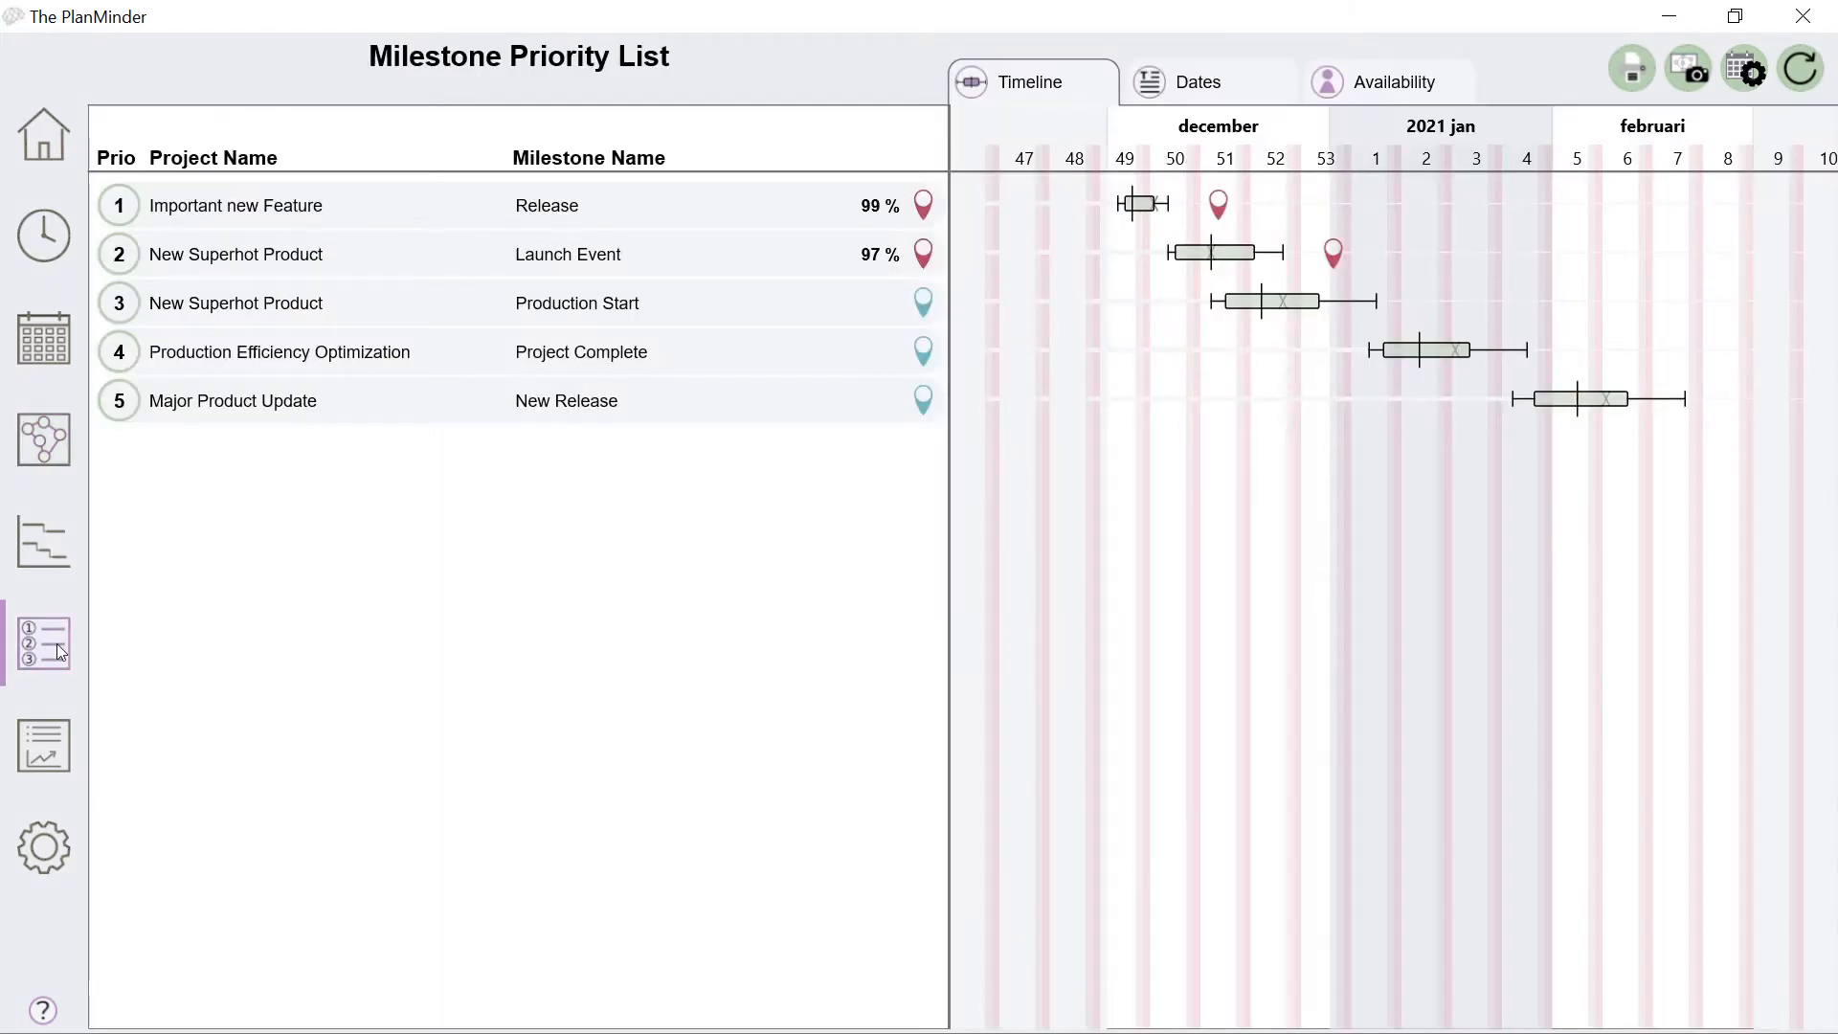
left_click(459, 404)
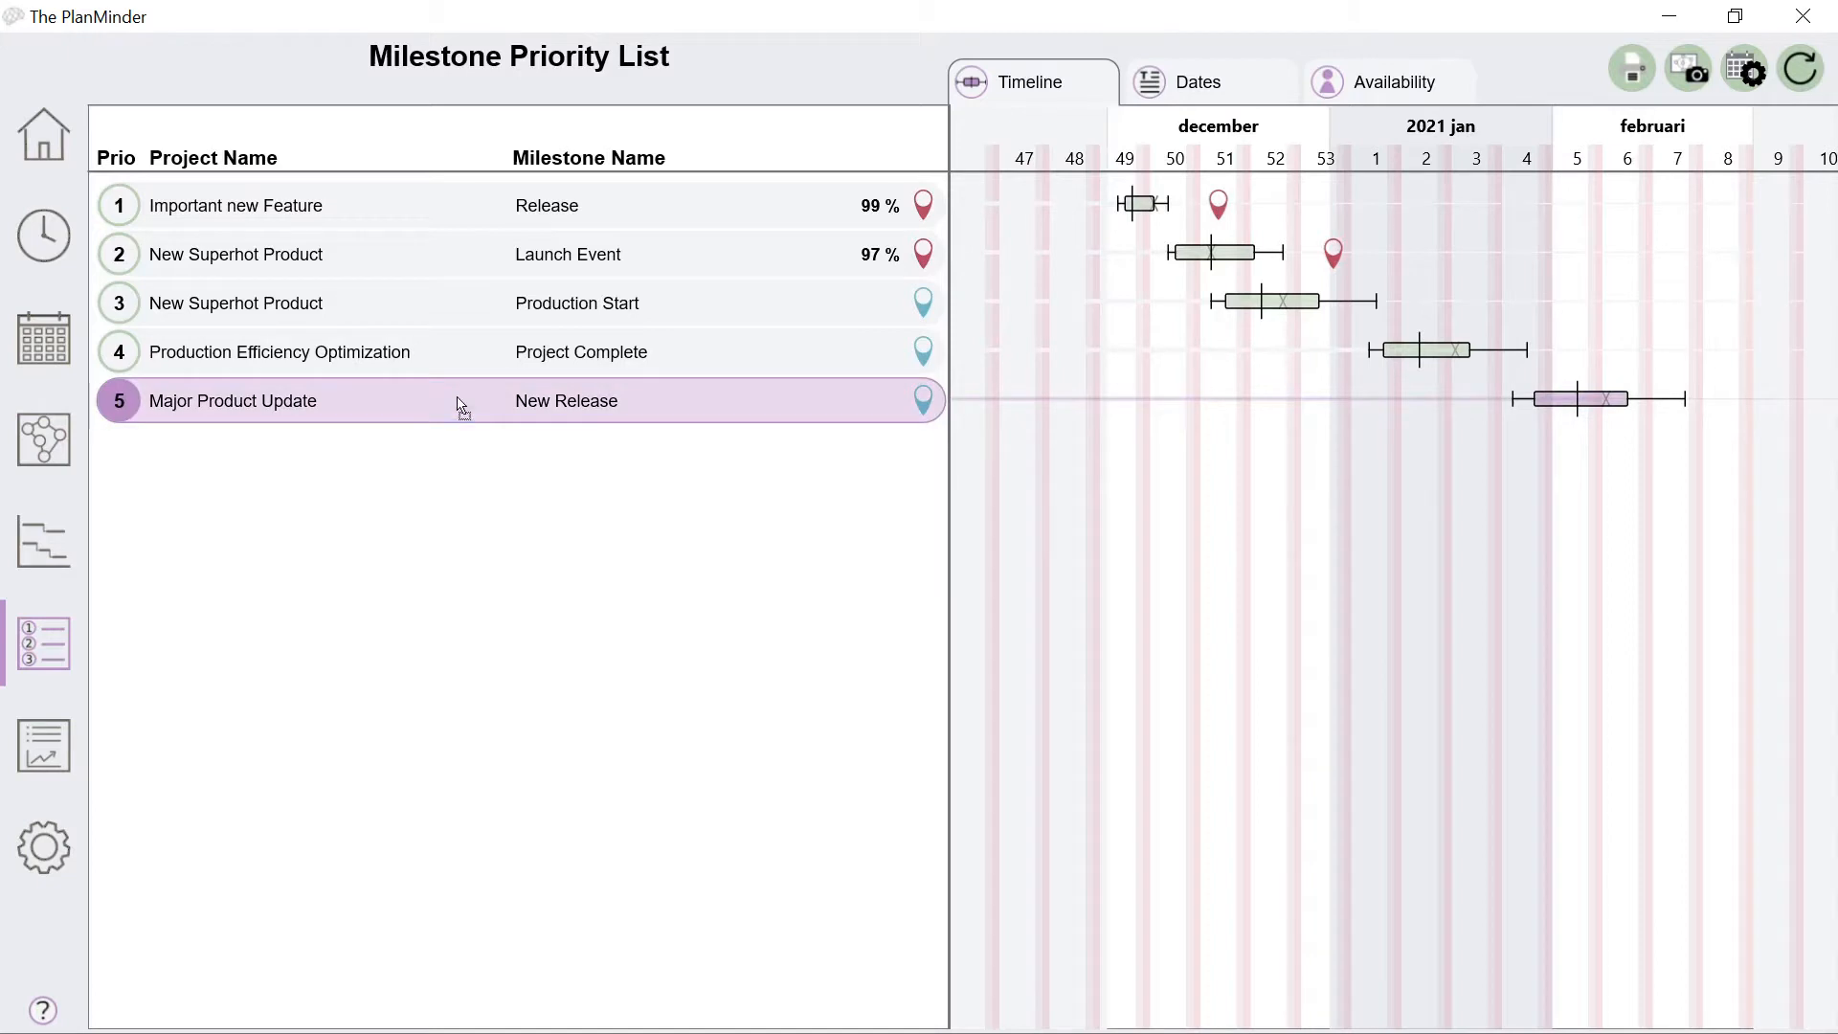
left_click_drag(456, 396, 450, 253)
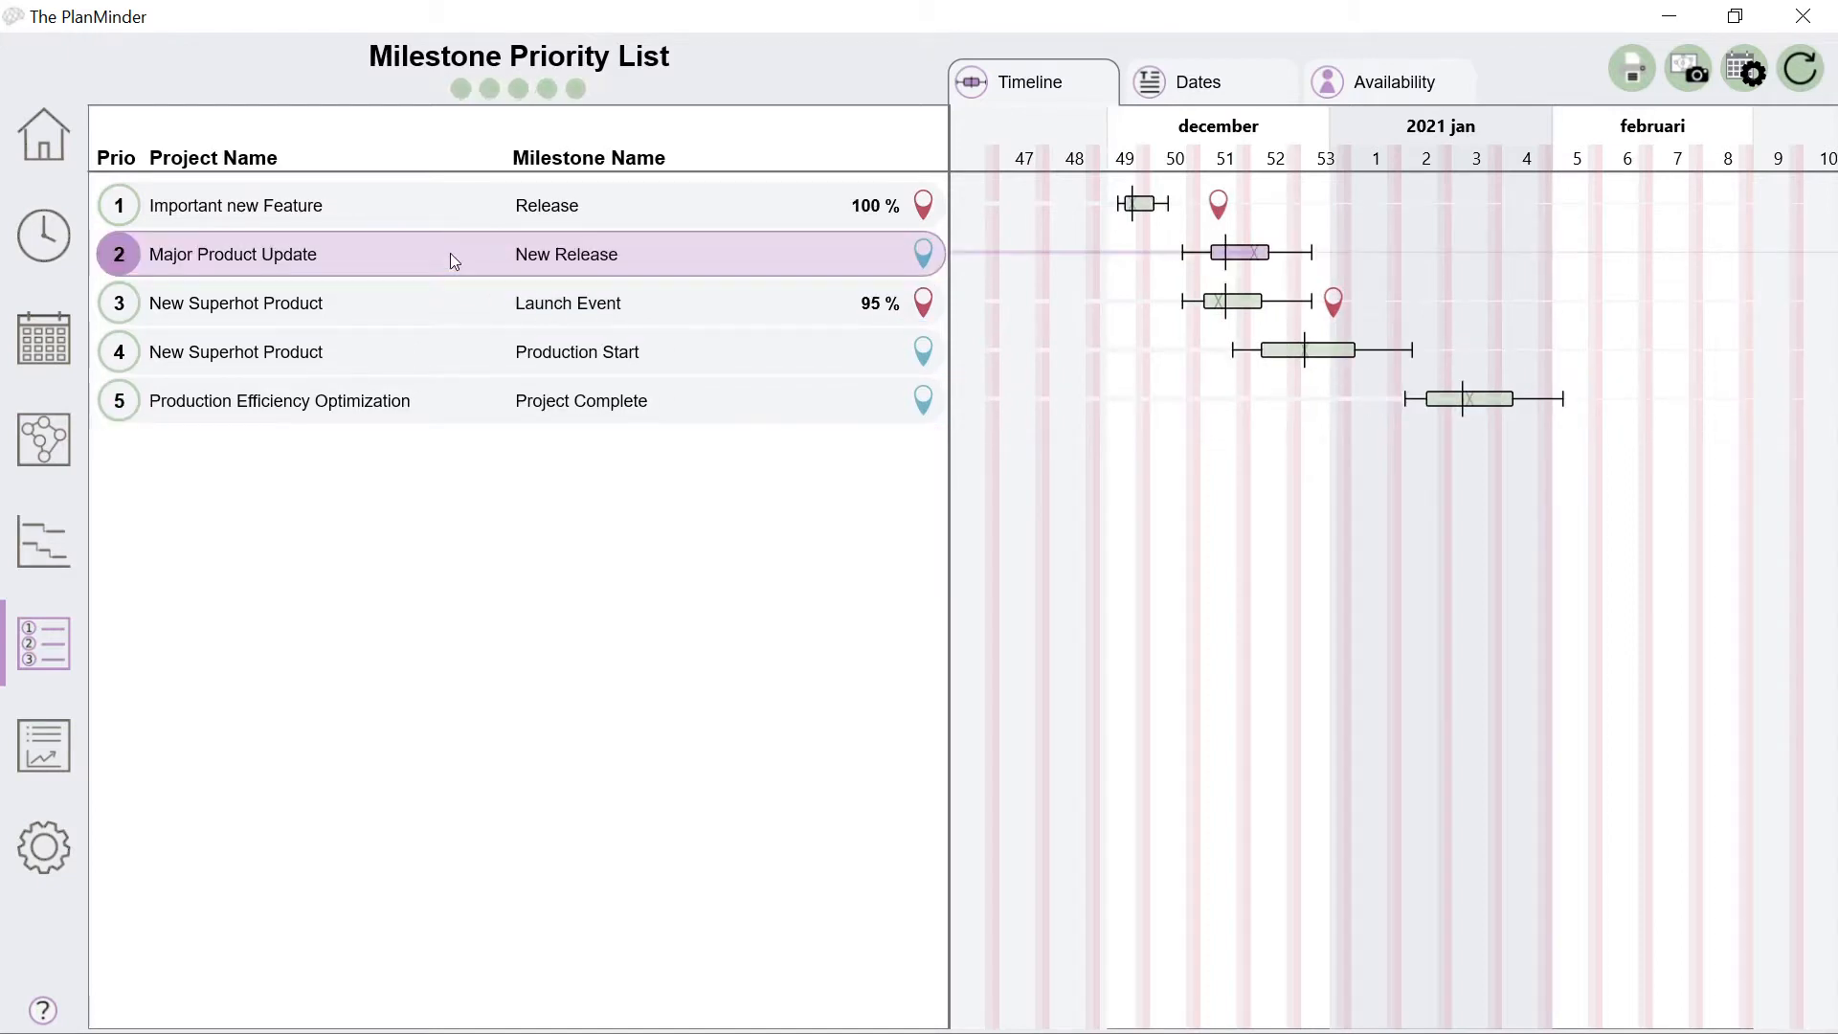
Examine the scheduled activities in the Chronos View, including the Electronics CAD activity and its dependencies
left_click(48, 539)
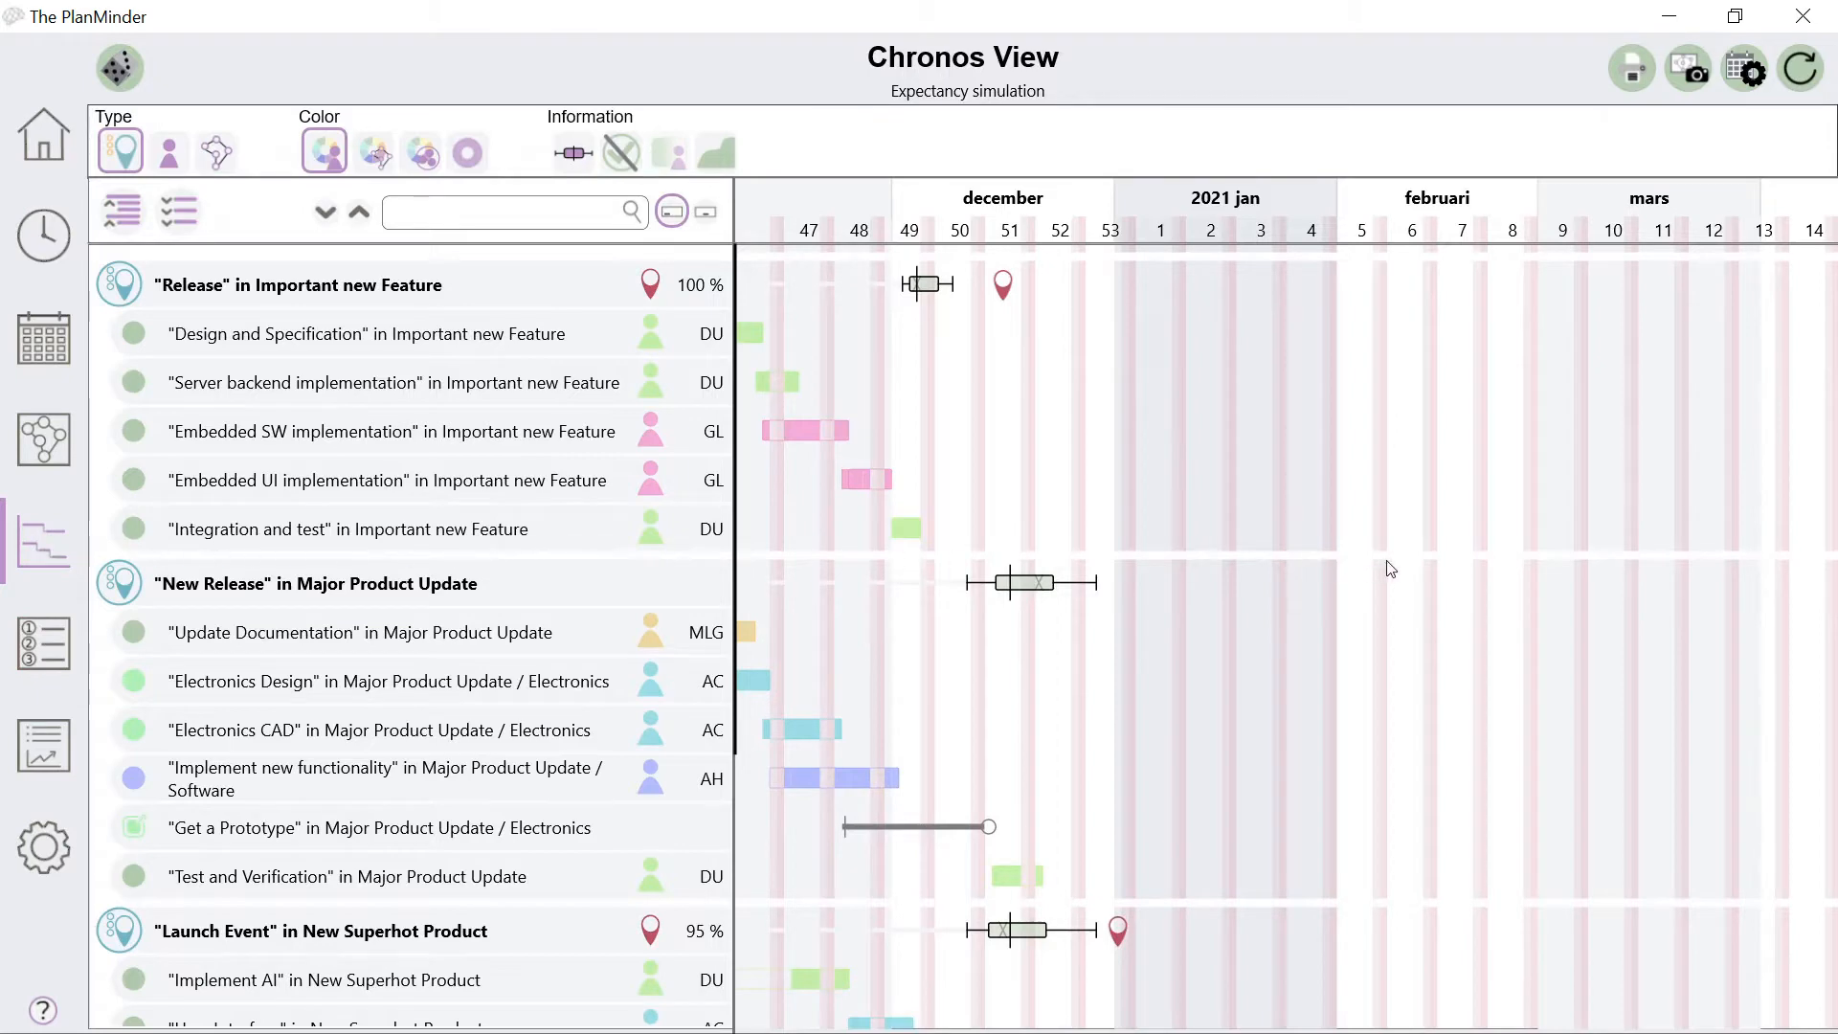
scroll(1397, 561, "up", 3)
scroll(1399, 567, "up", 3)
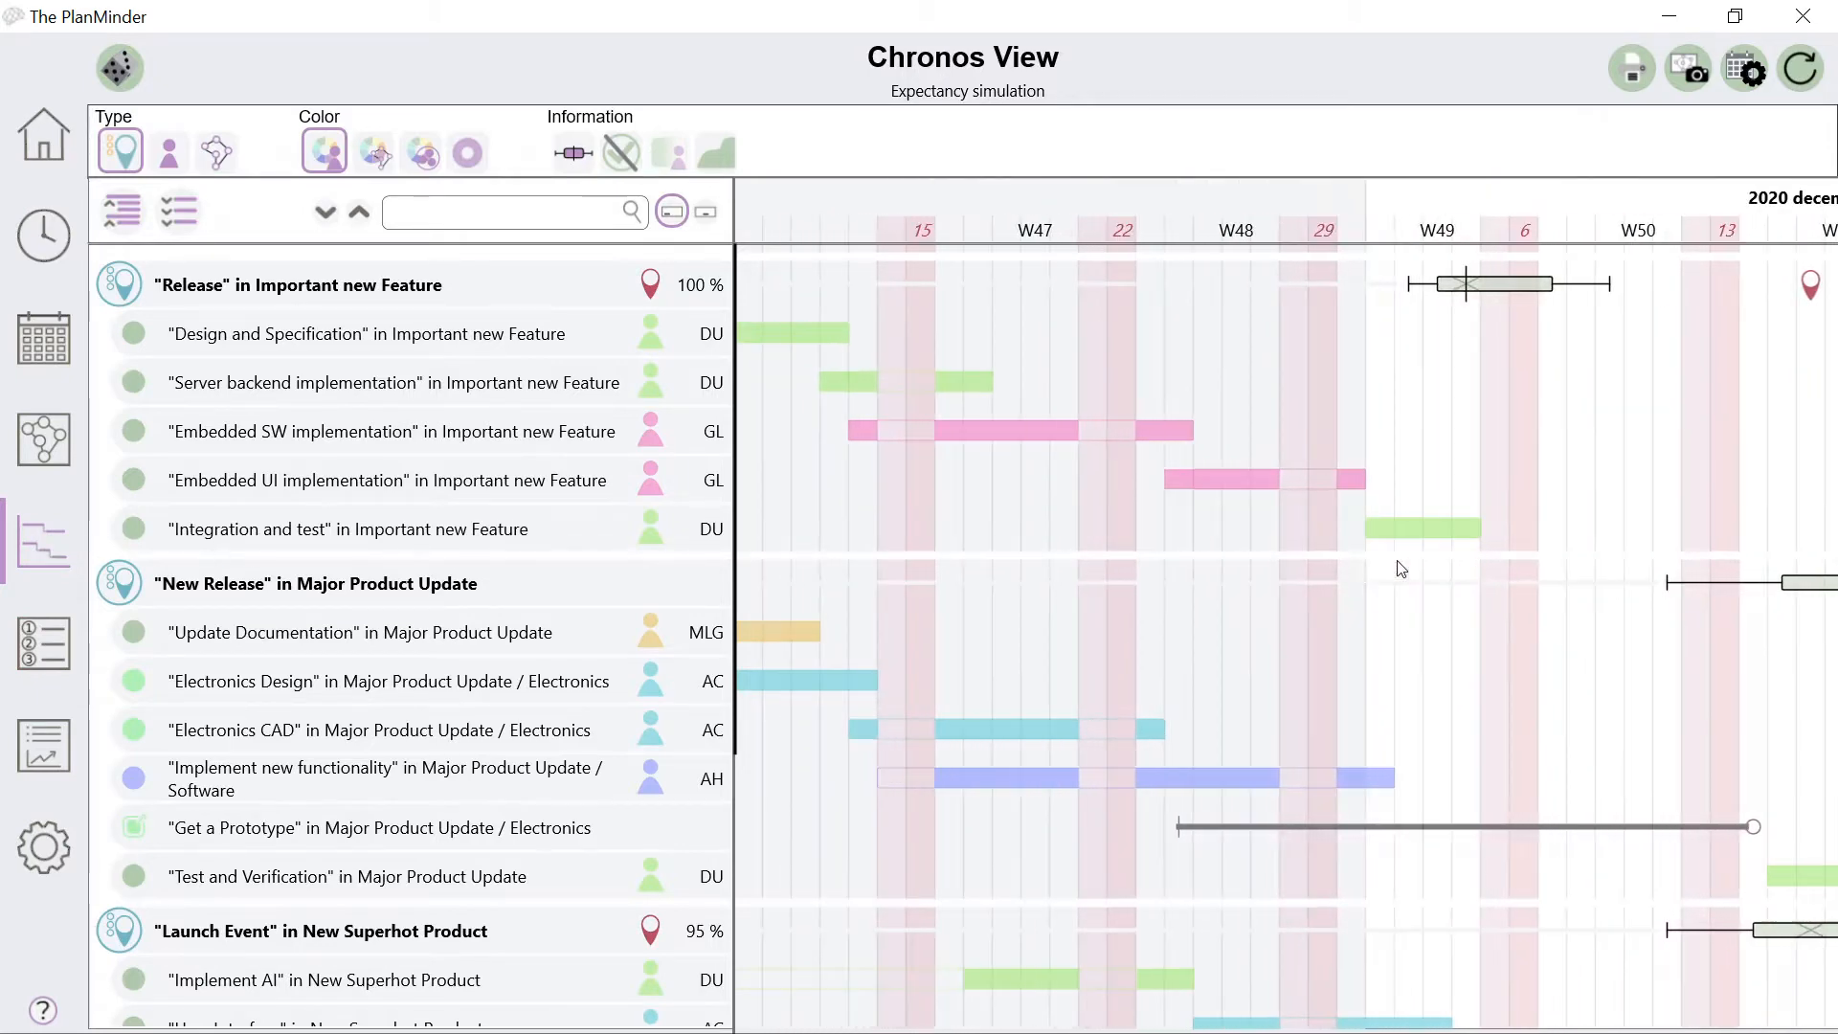
left_click(476, 741)
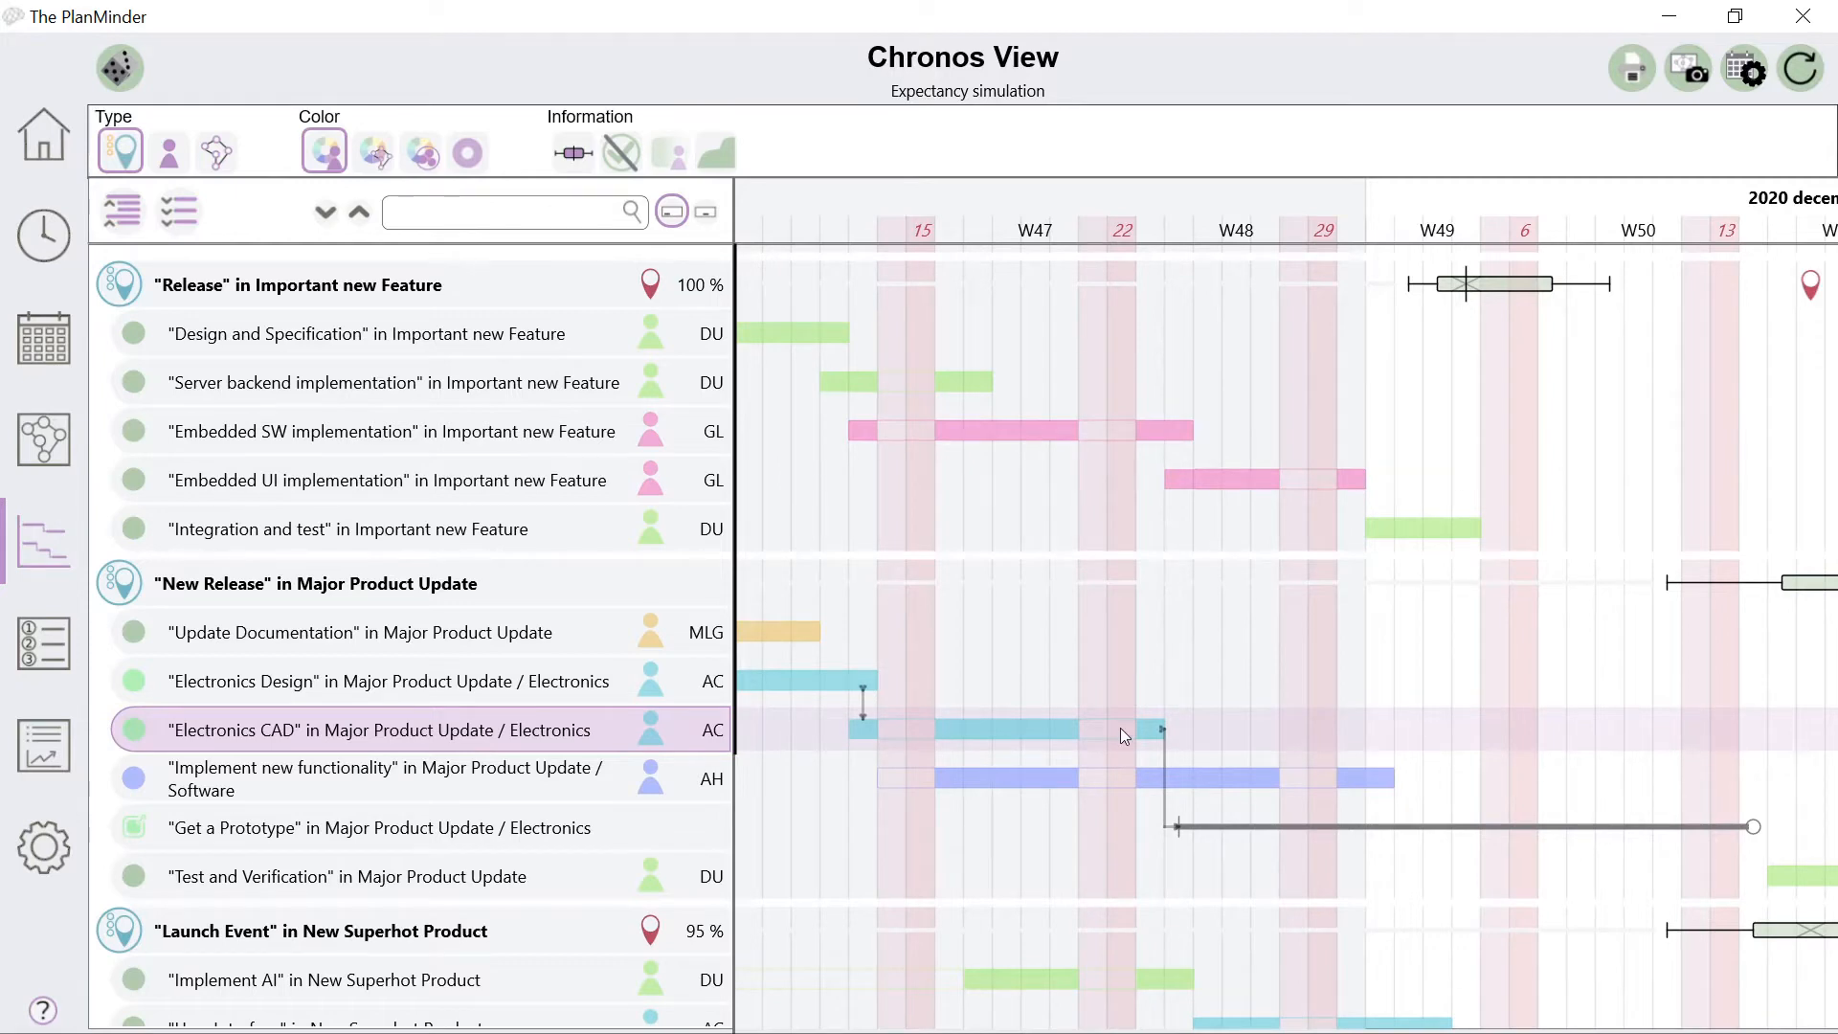
mouse_move(1122, 731)
mouse_move(954, 990)
mouse_move(948, 385)
Reassign the Implement AI activity in New Superhot Product to developer MLG
scroll(949, 388, "down", 3)
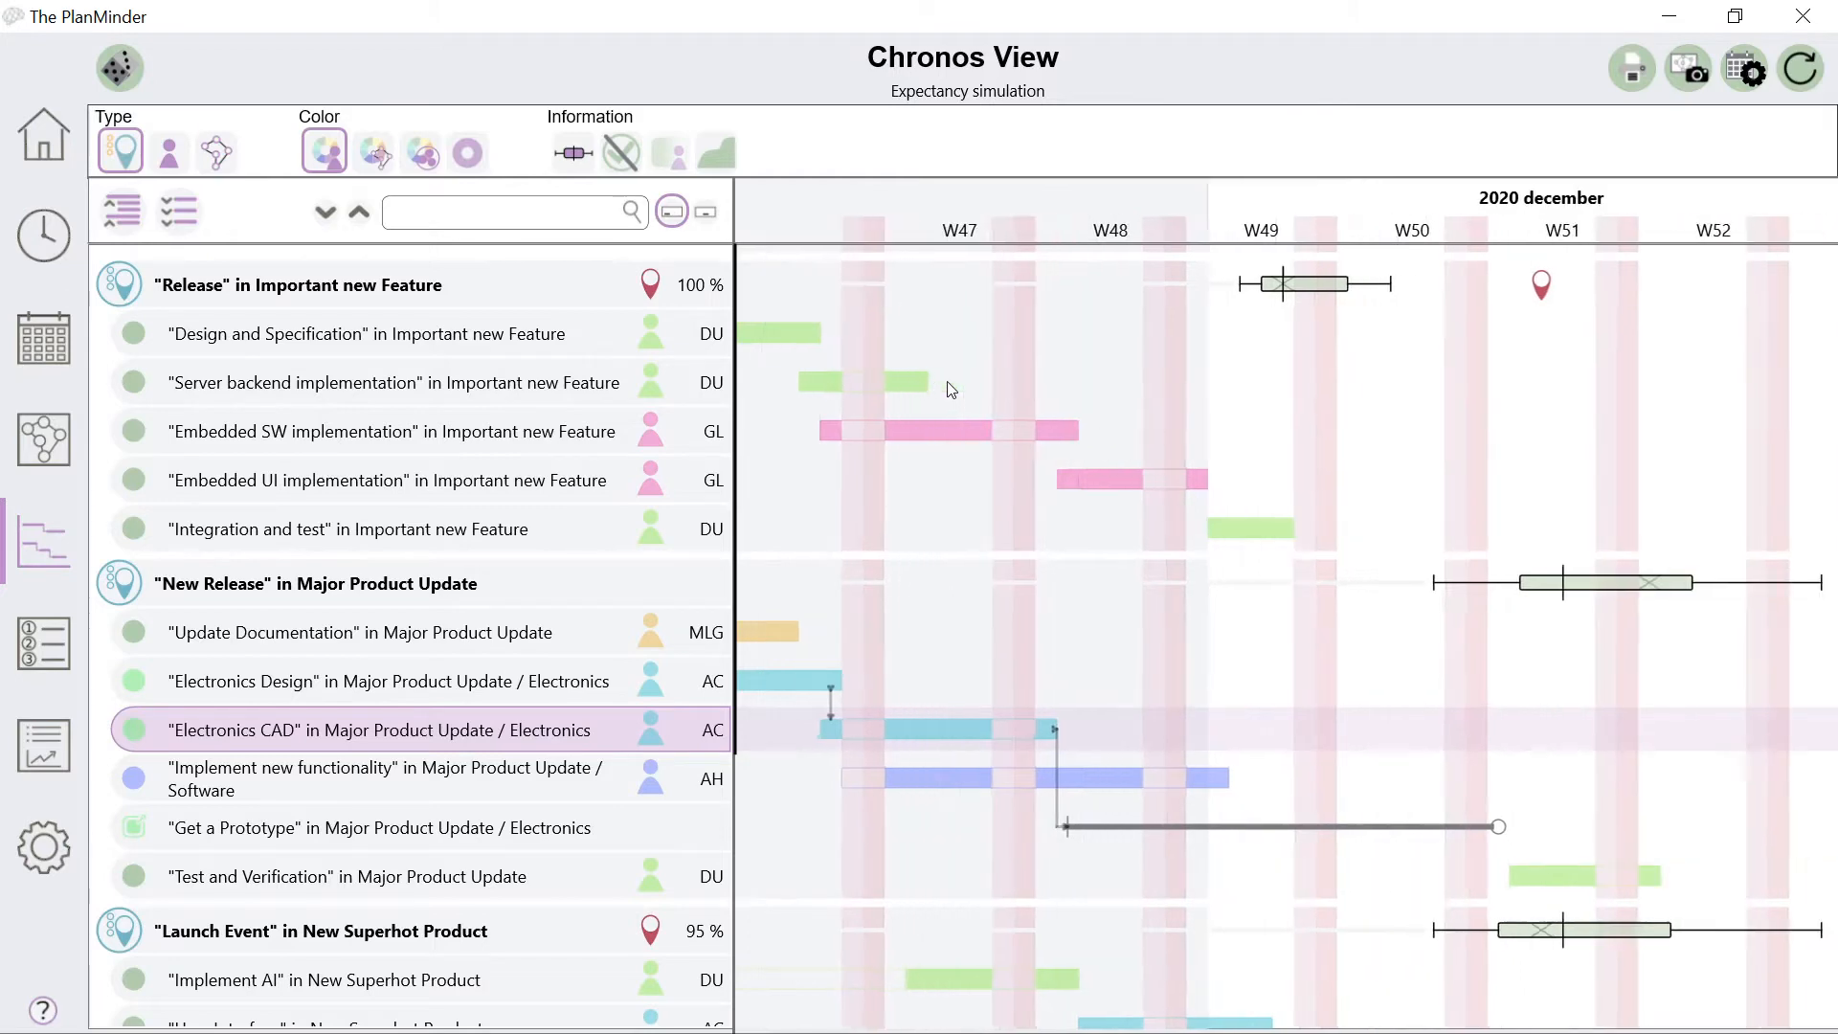
double_click(657, 986)
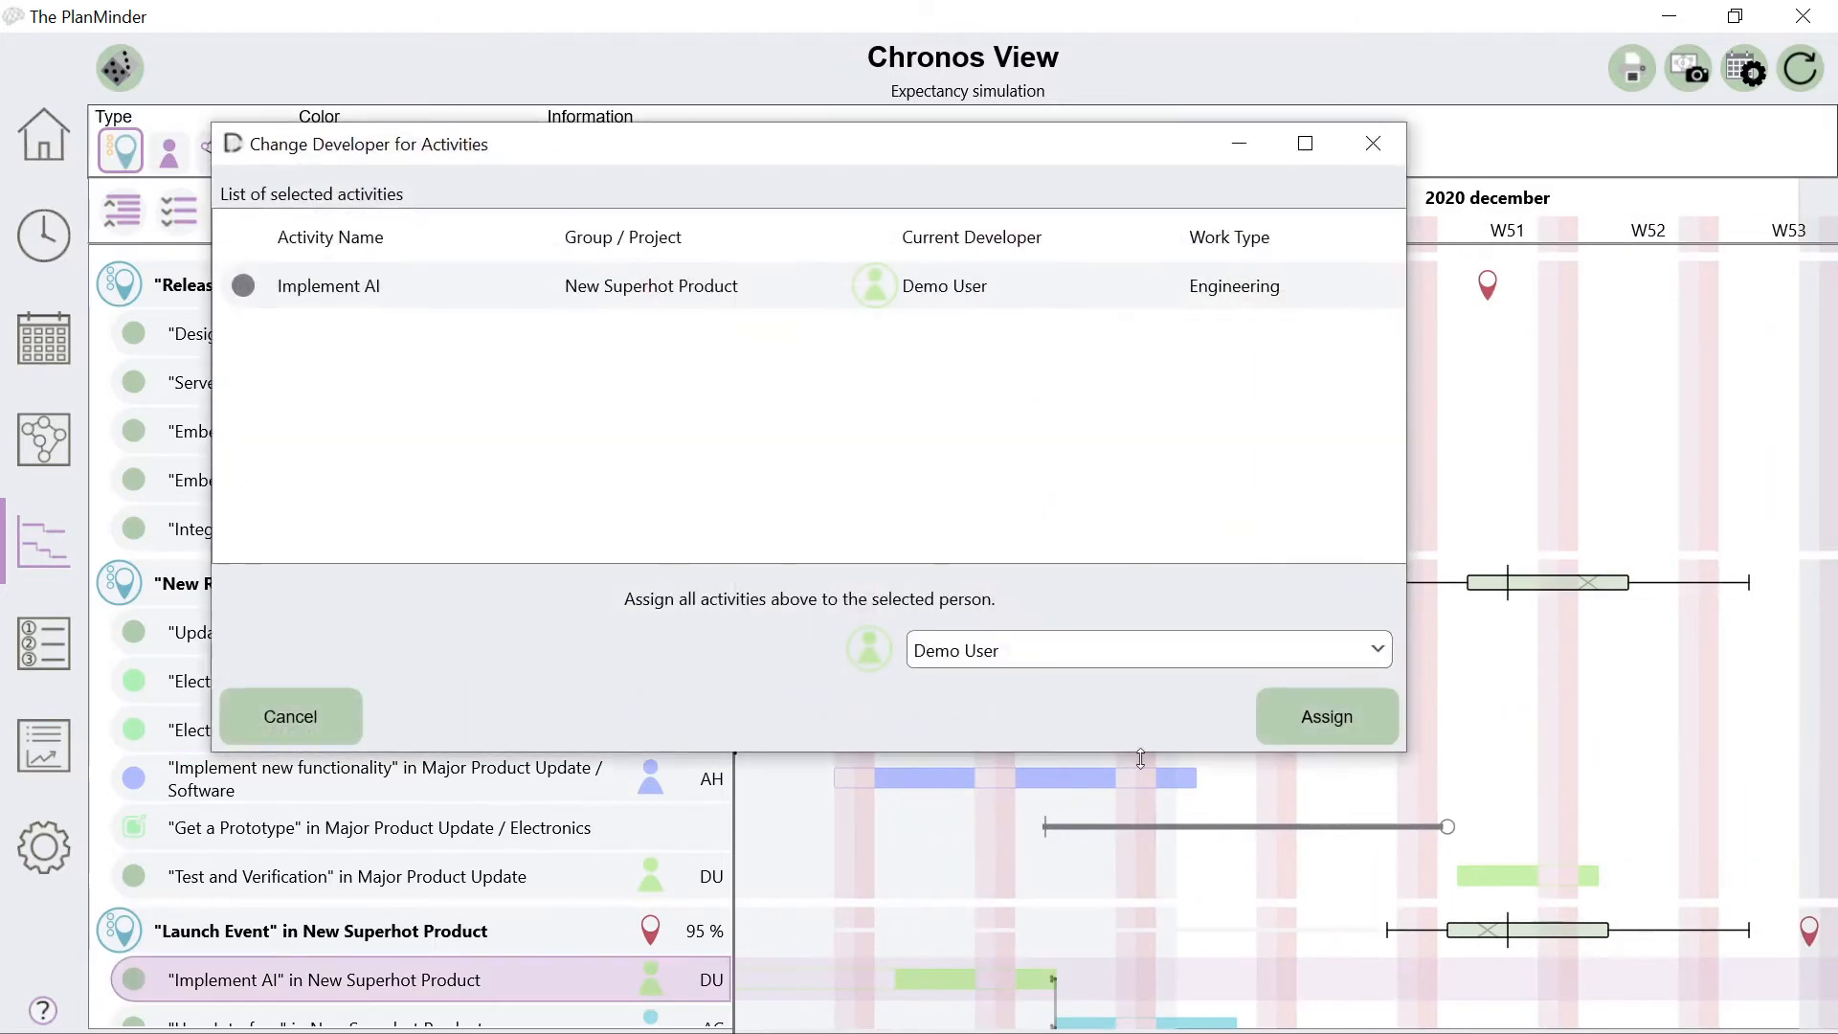
left_click(1378, 652)
left_click(1382, 829)
left_click(1383, 718)
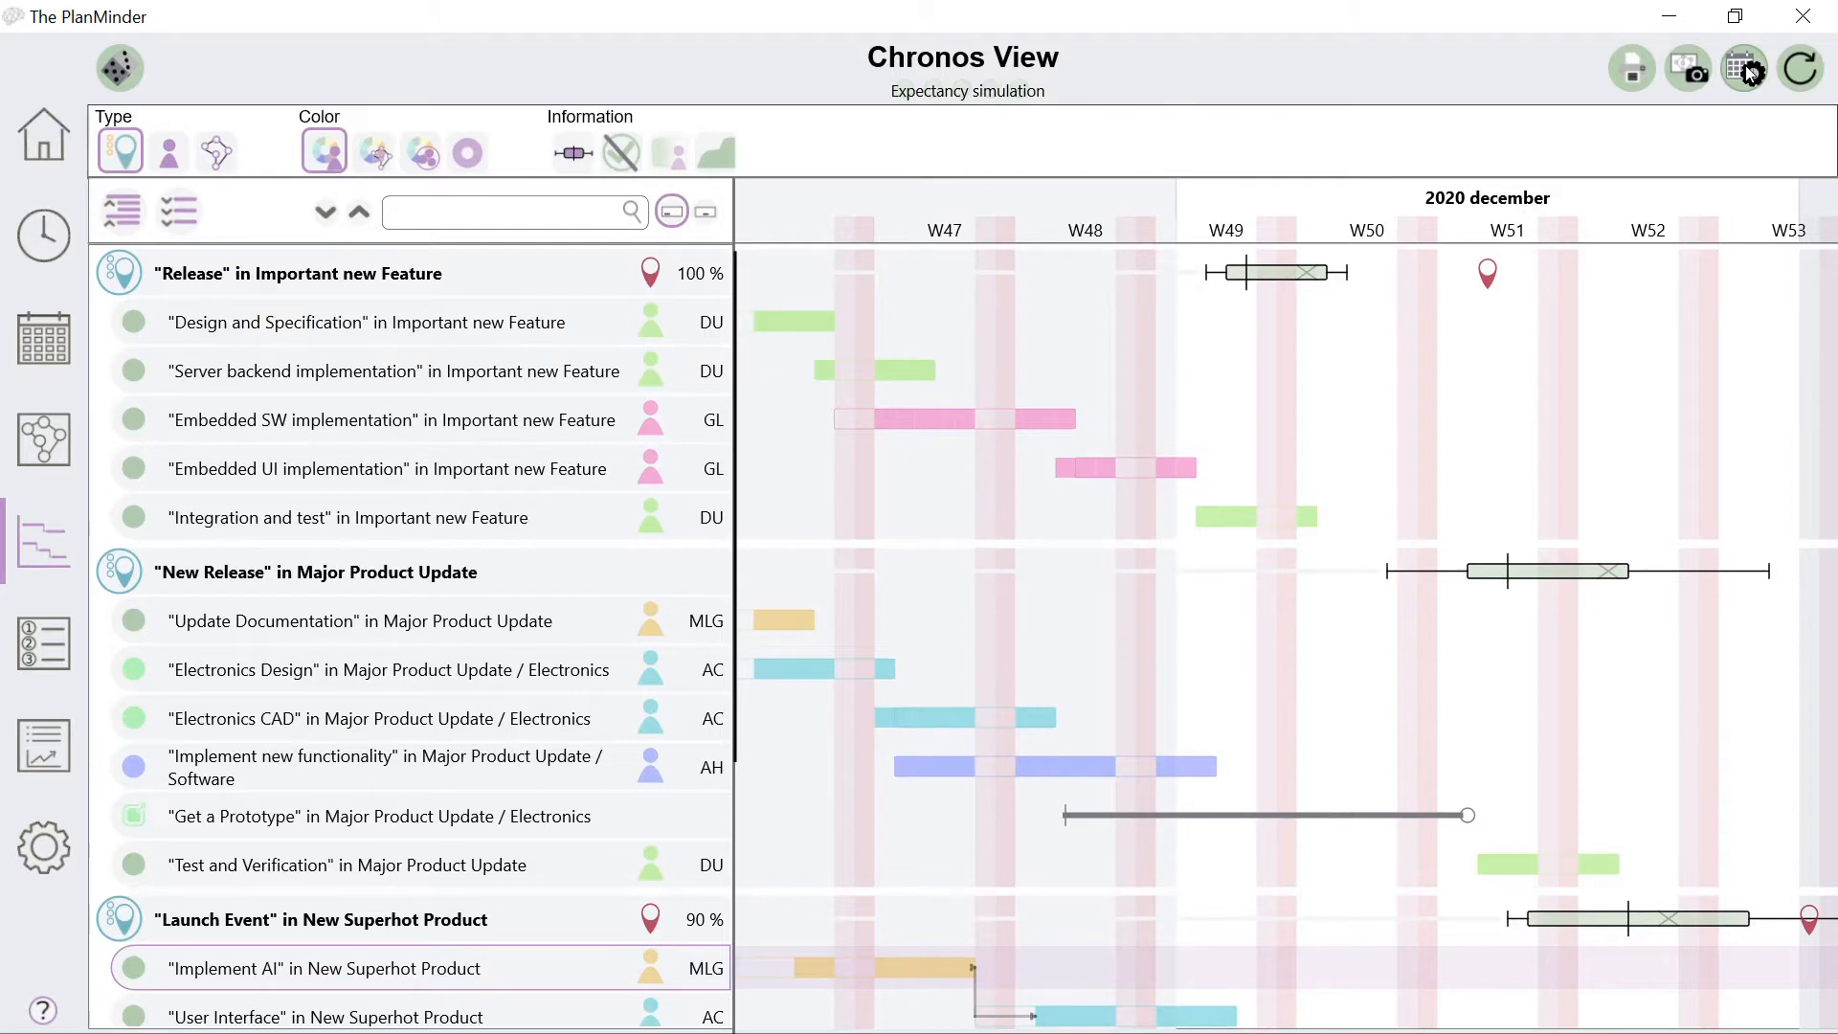
Examine the activities' completion box plots and the milestones' cumulative probability charts, hiding each overlay again after viewing
left_click(574, 154)
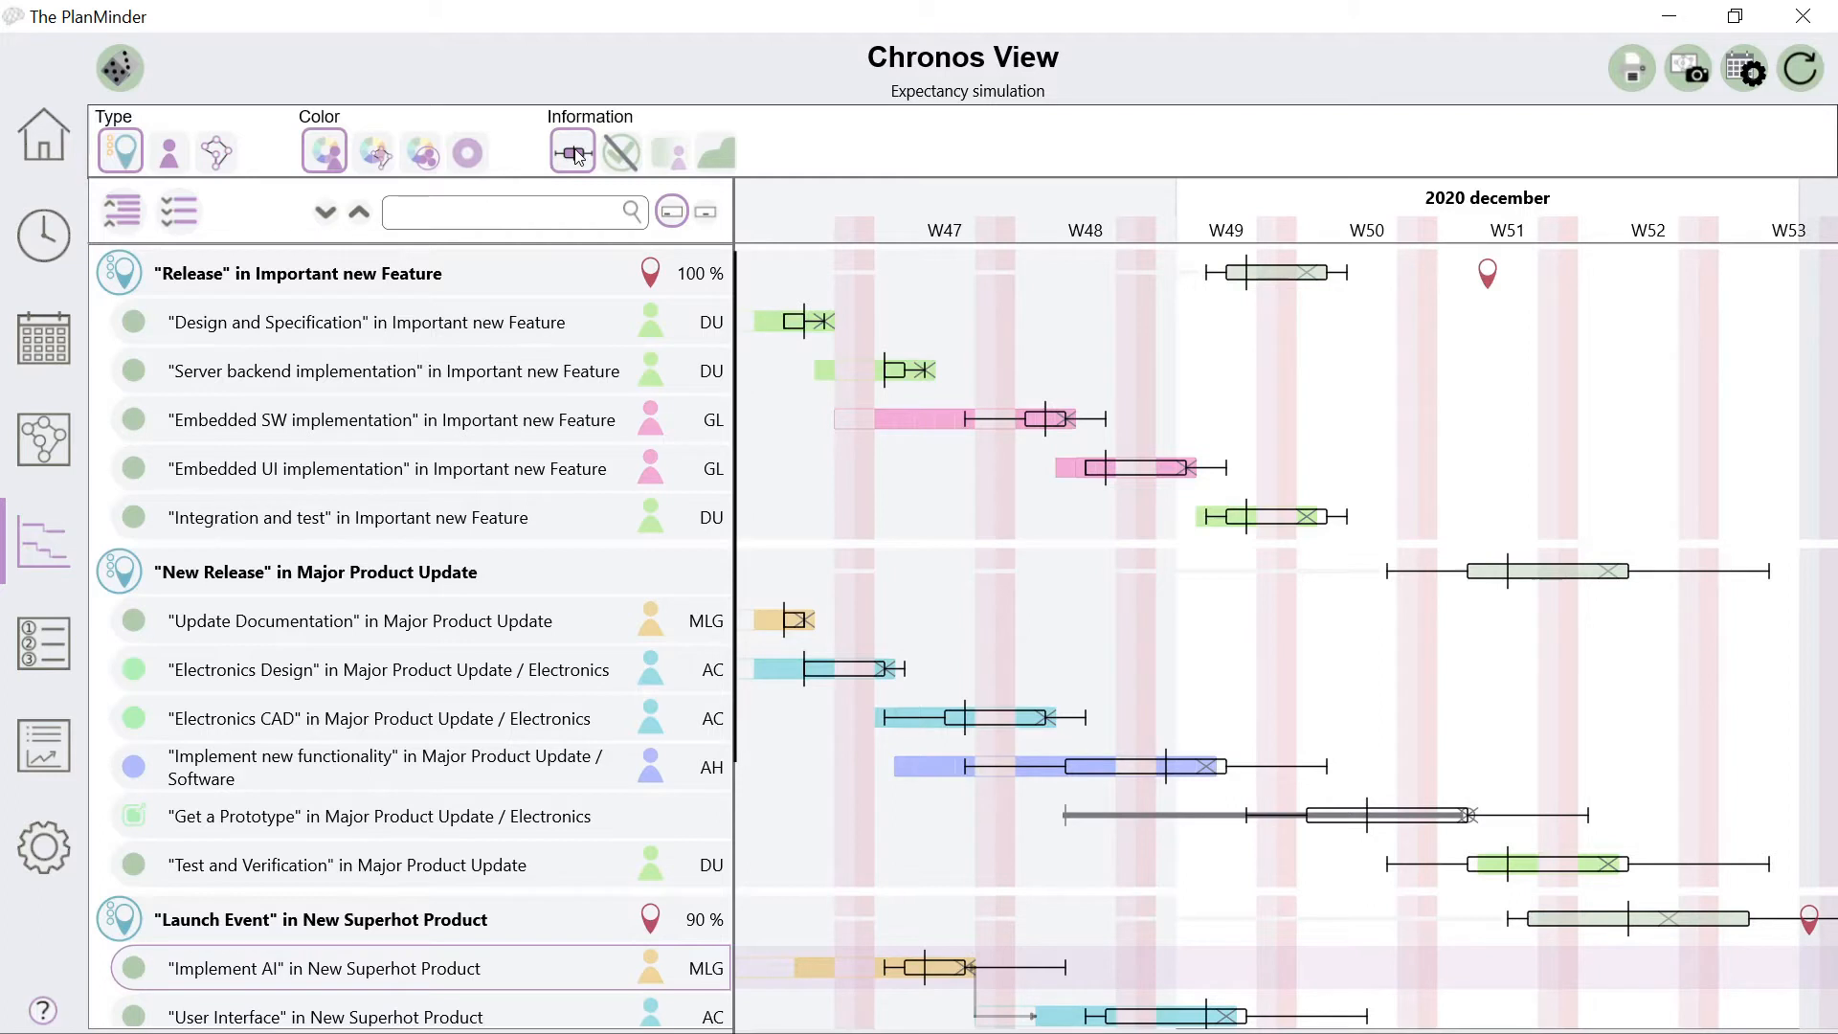
left_click(578, 156)
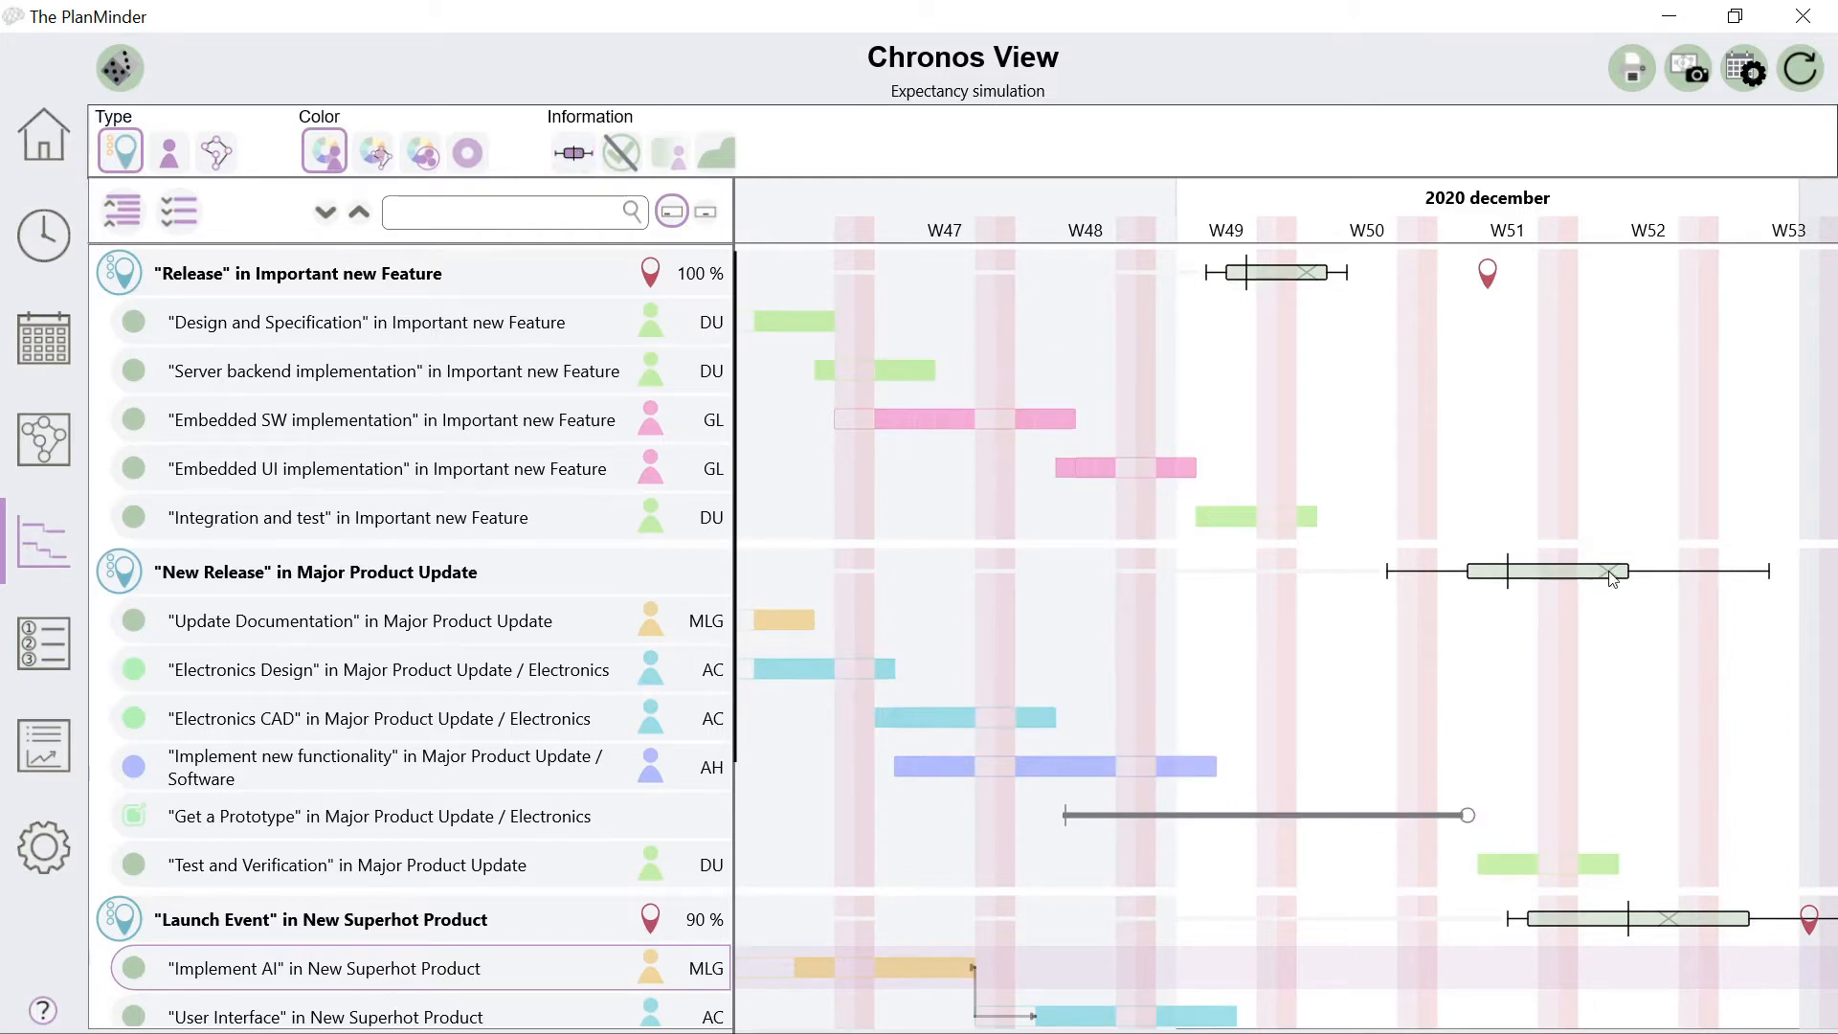
mouse_move(1612, 578)
mouse_move(1509, 574)
mouse_move(1770, 576)
left_click(720, 152)
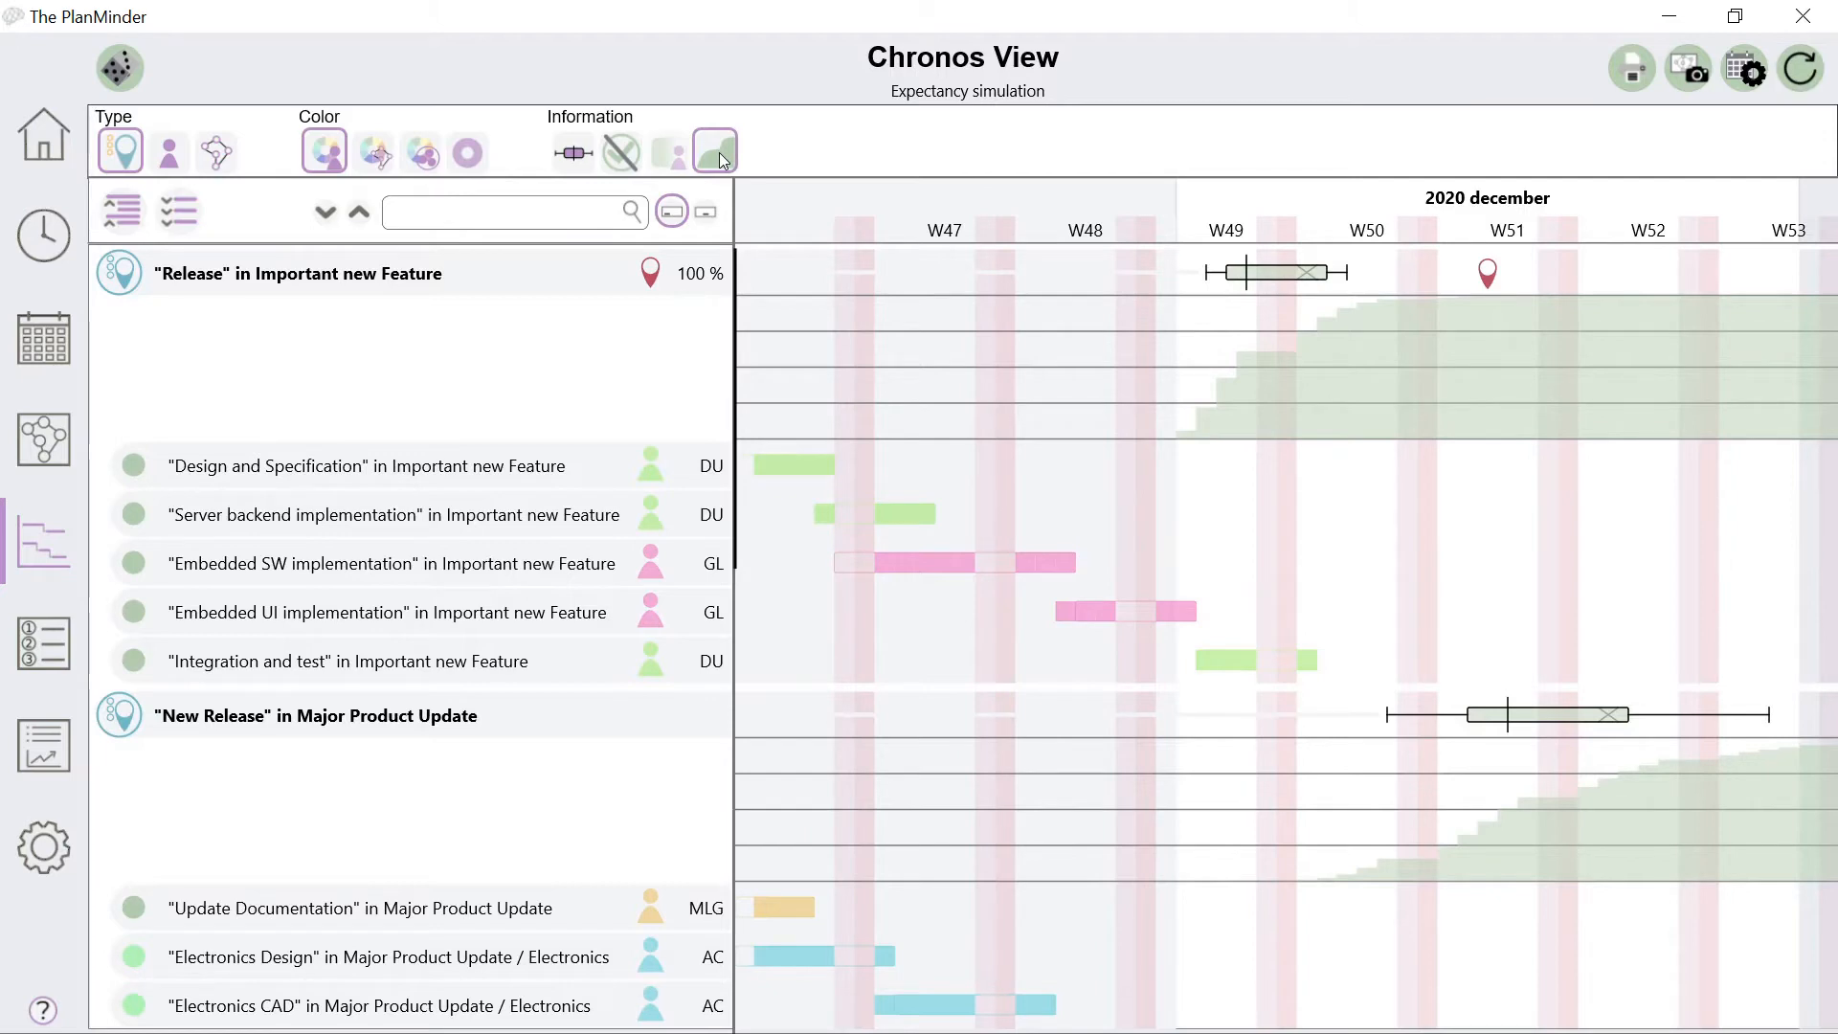
left_click(720, 152)
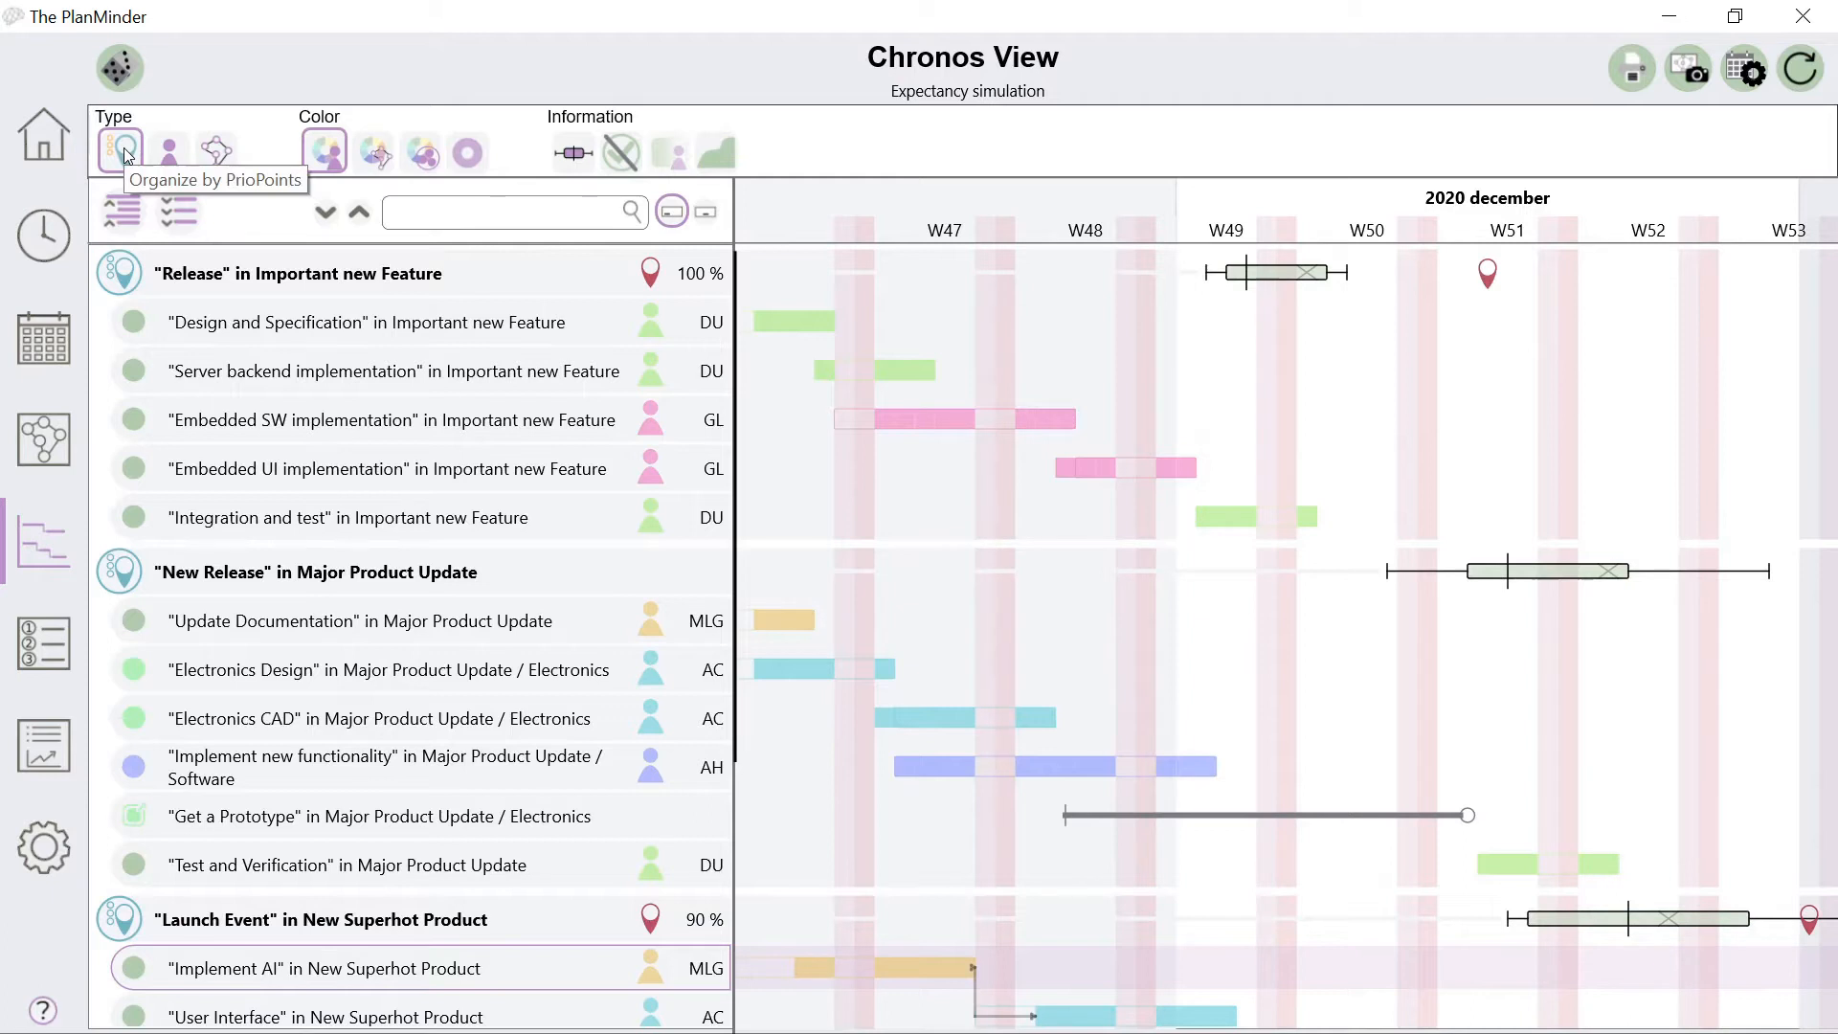
Organize the schedule by person with the probability of scheduled work shown, and expand developer AC's activities
left_click(170, 152)
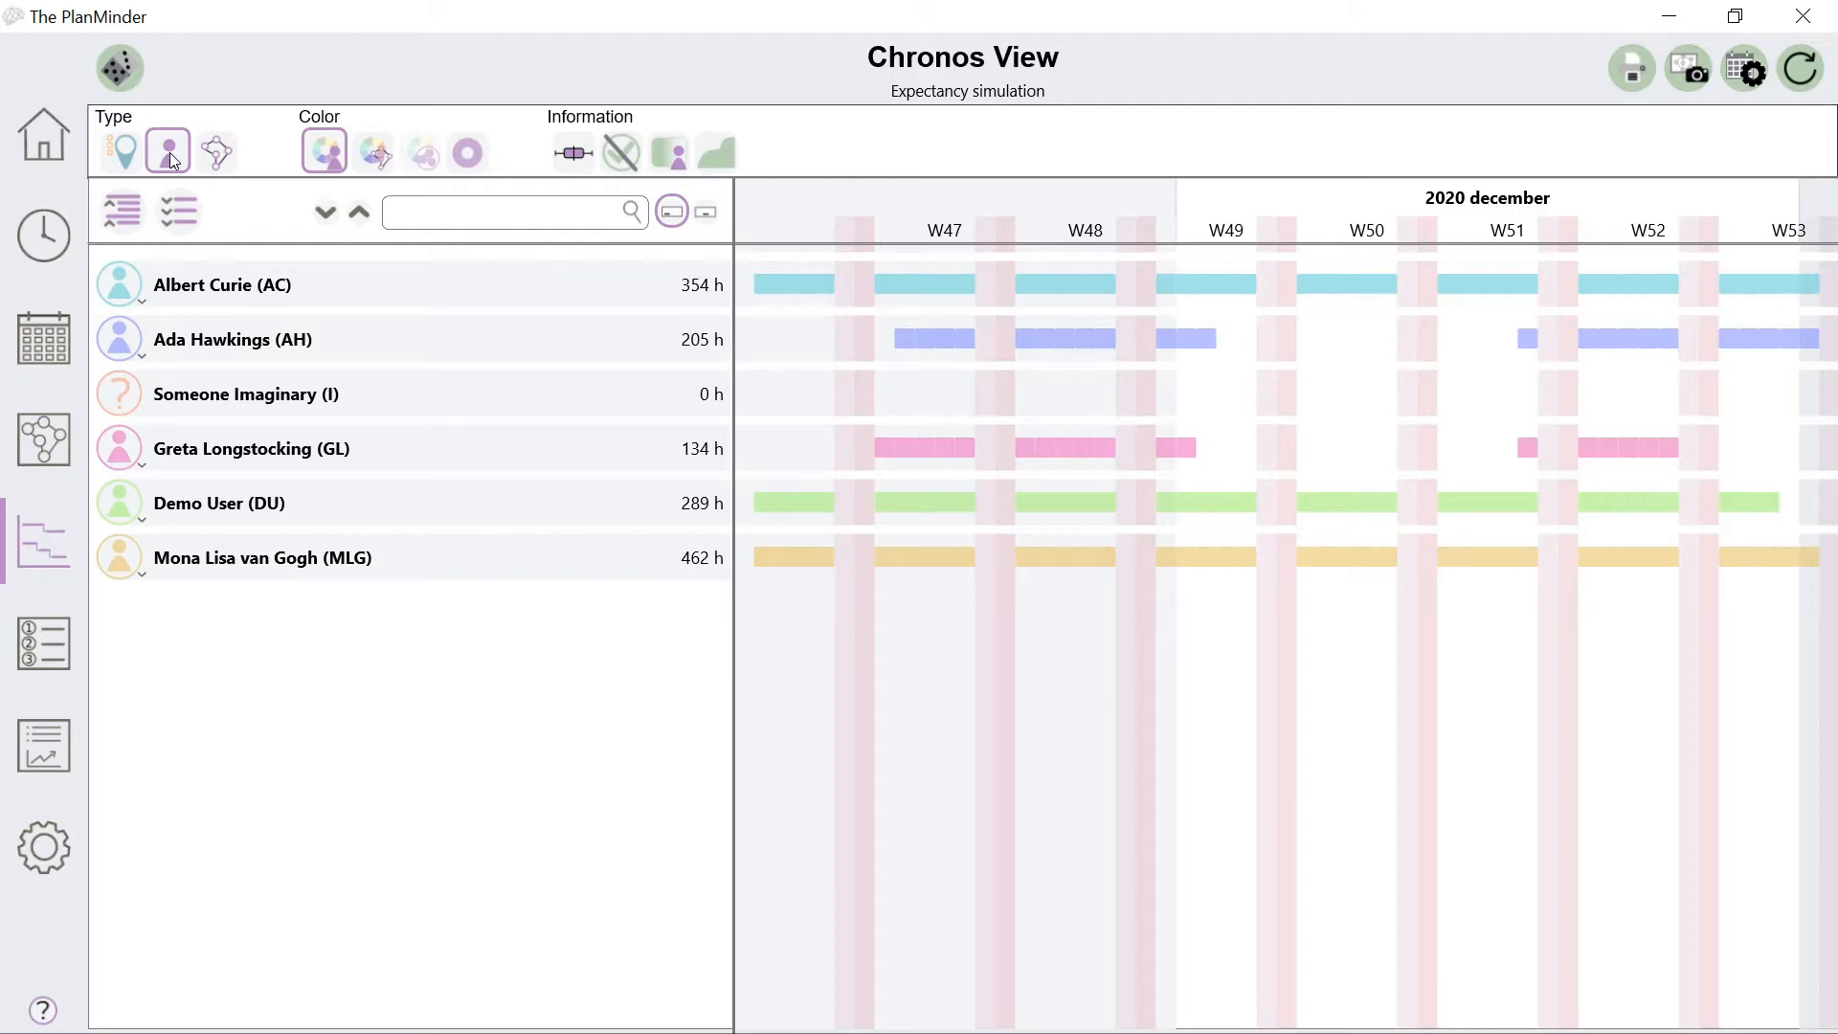
left_click(674, 154)
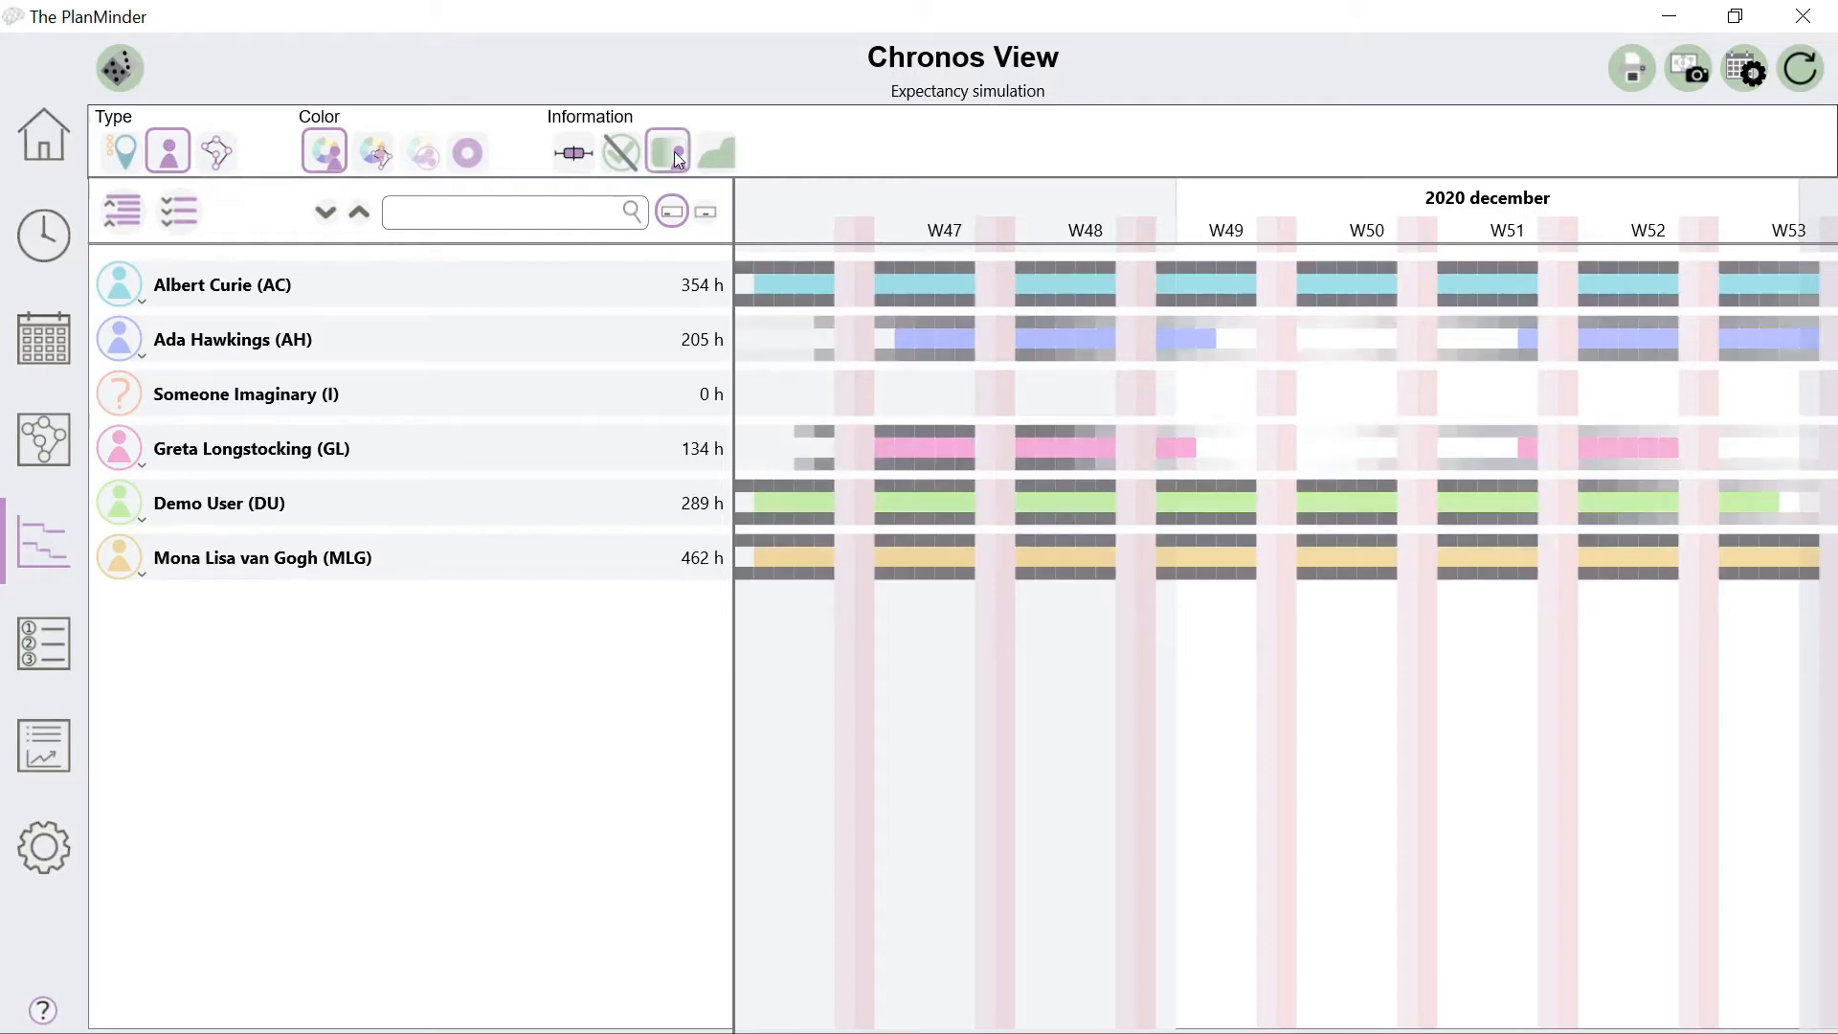
mouse_move(1246, 505)
mouse_move(1248, 438)
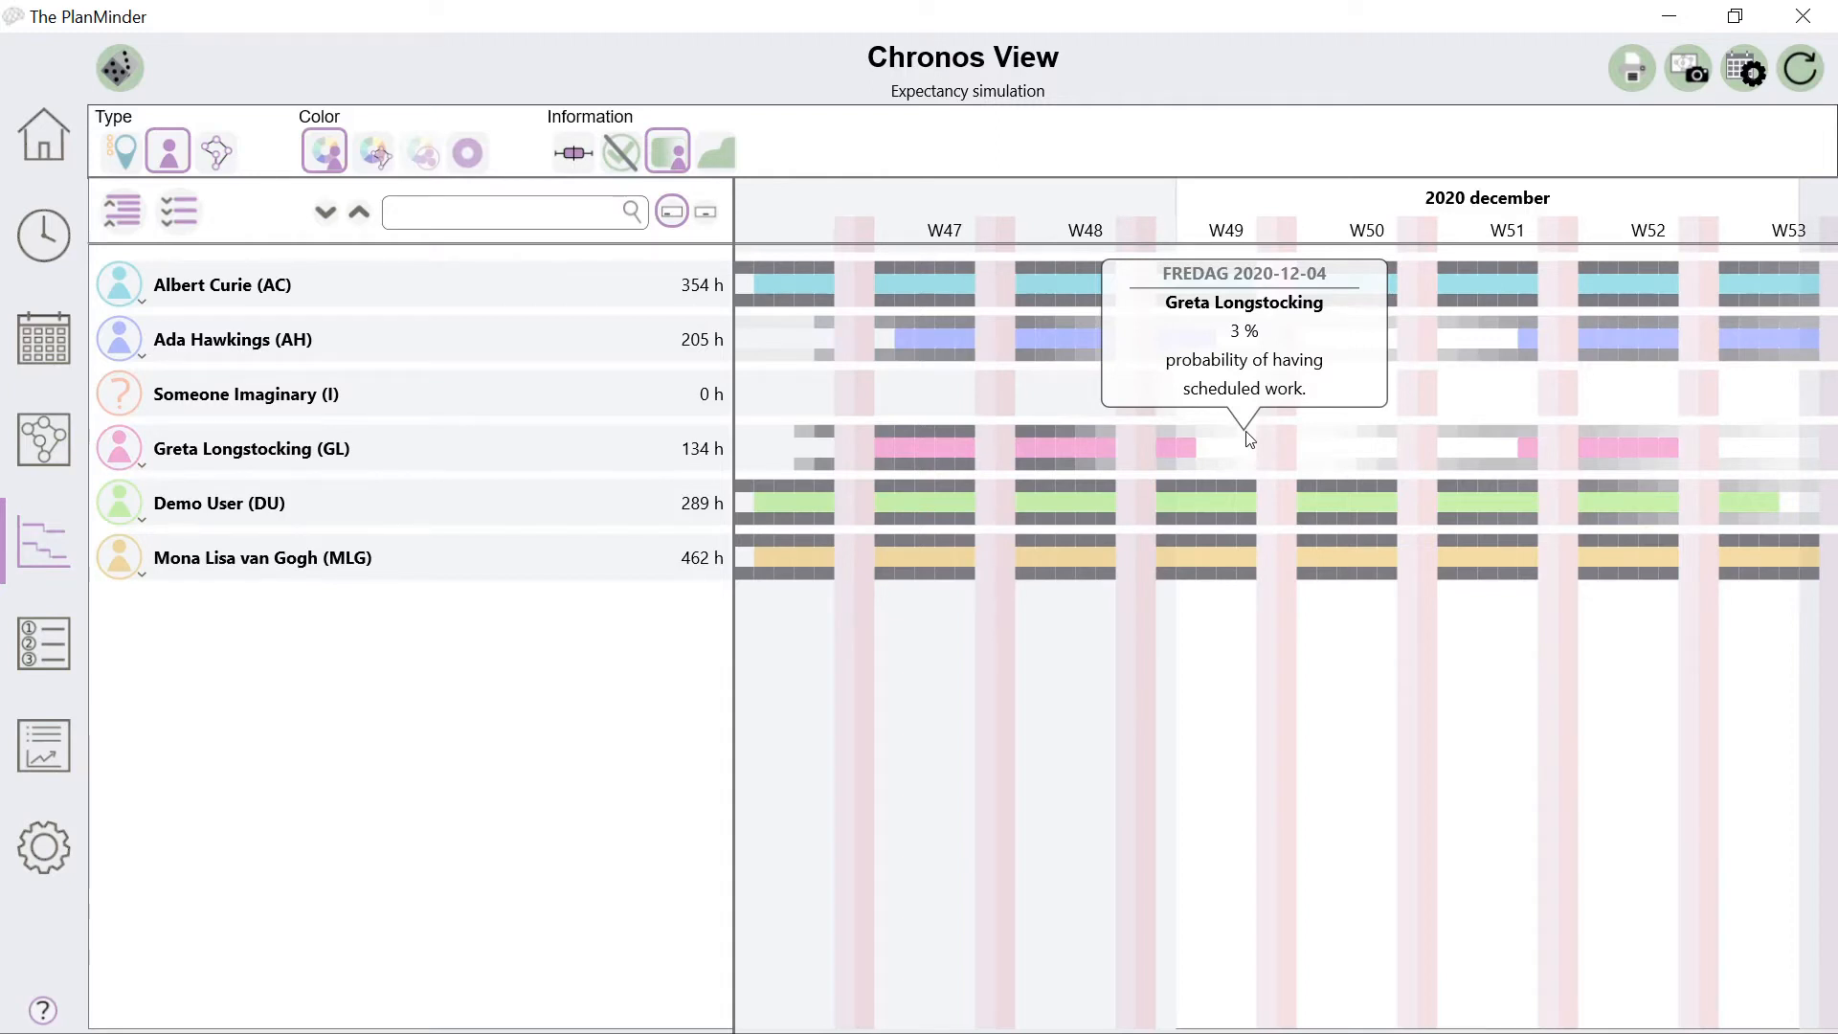
left_click(122, 290)
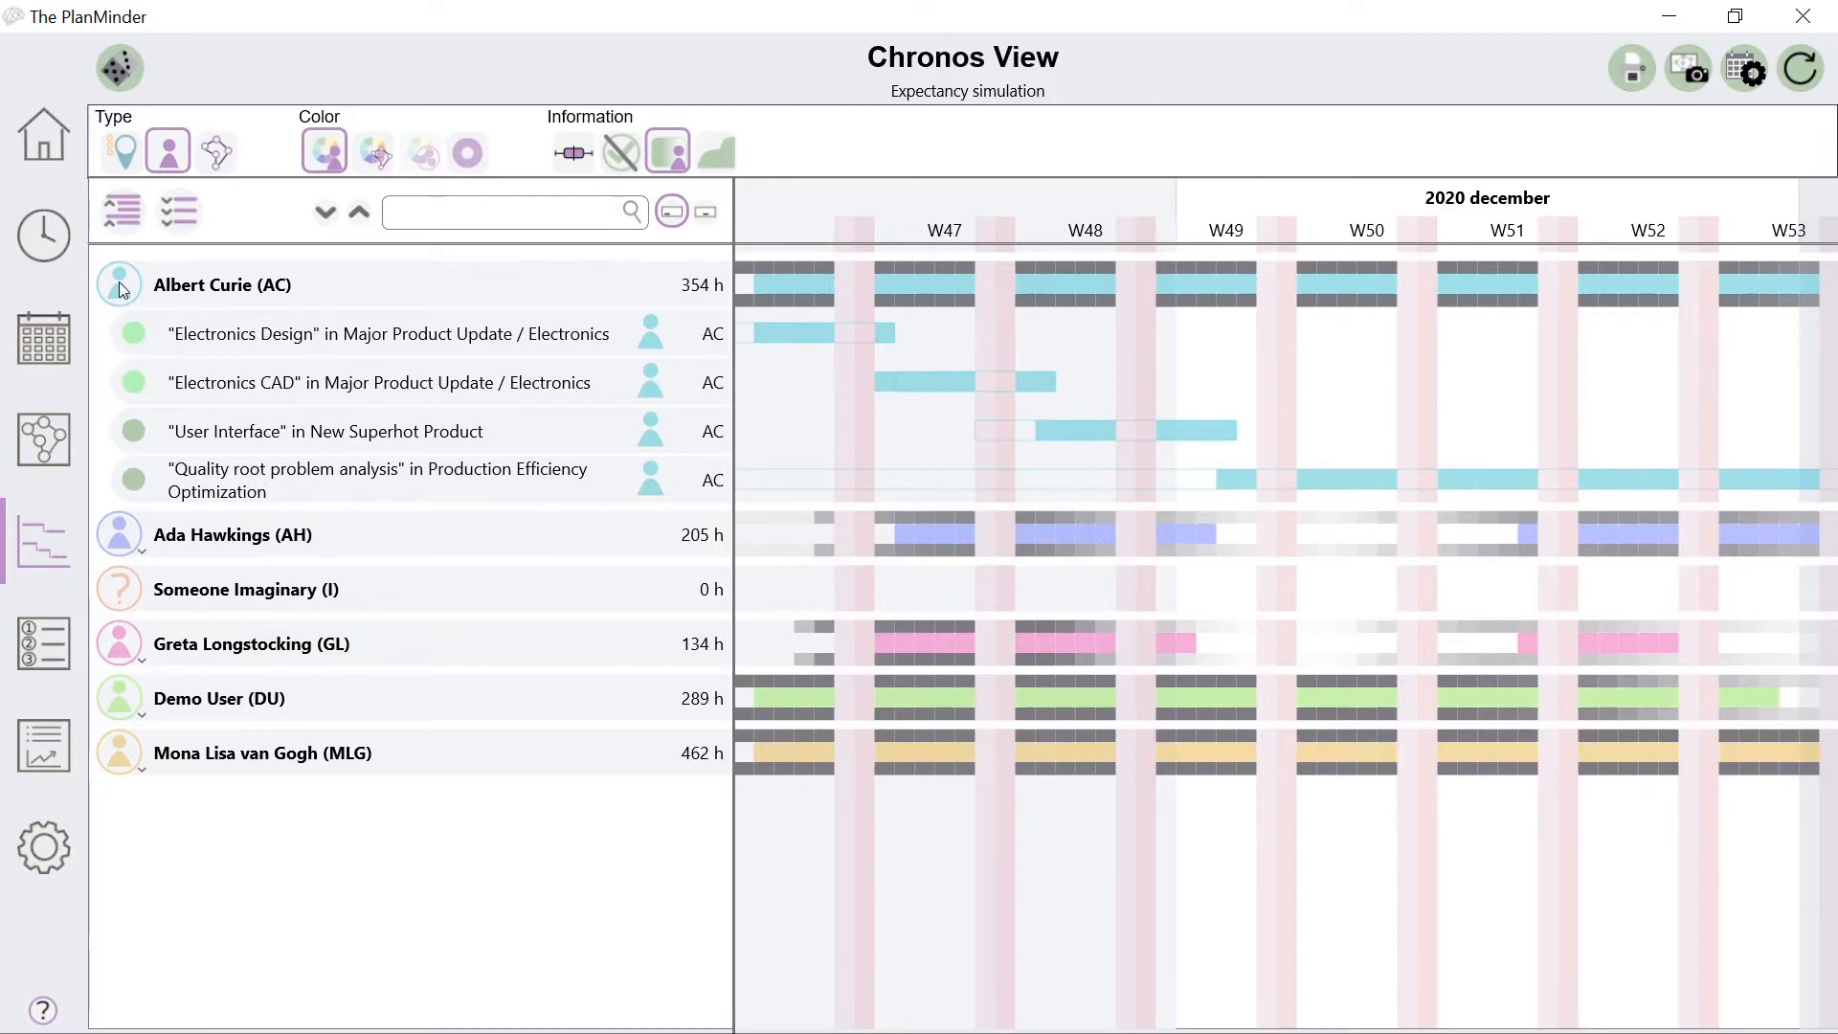
Organize the schedule by project, expand Major Product Update, and examine its daily work from 2020-11-10 to 2020-11-18
left_click(217, 151)
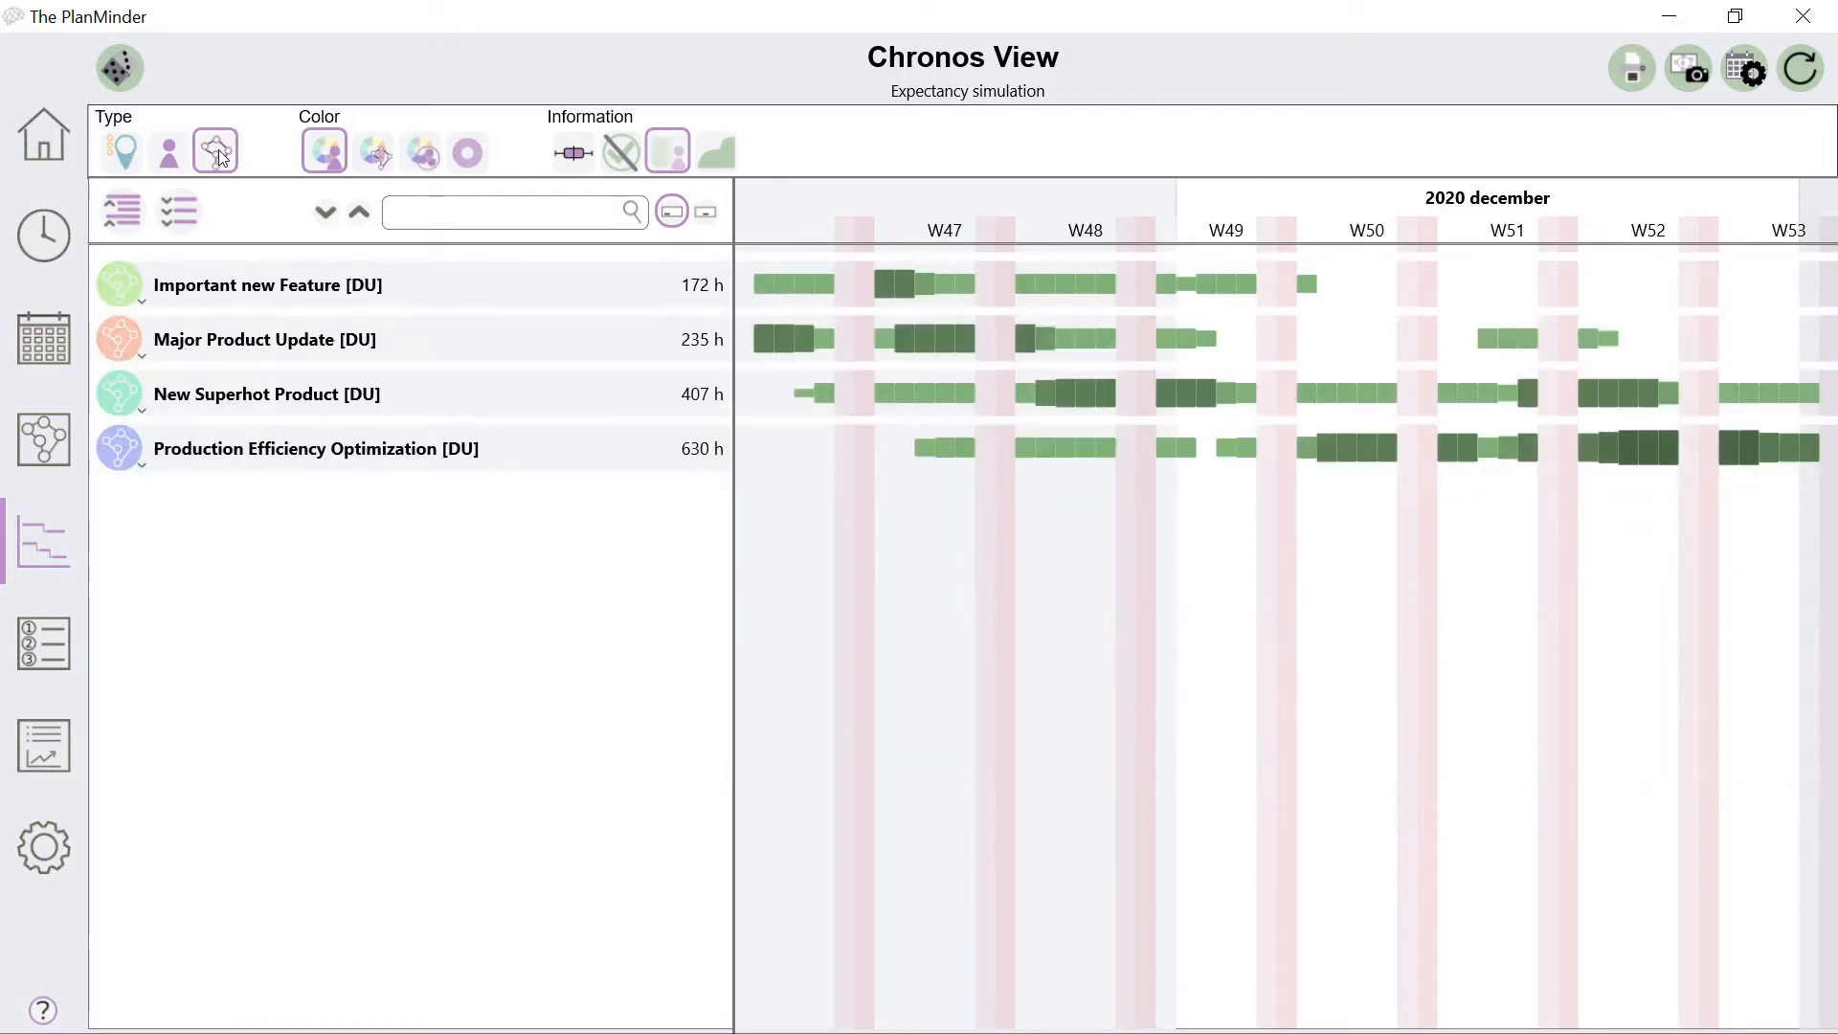
left_click(121, 339)
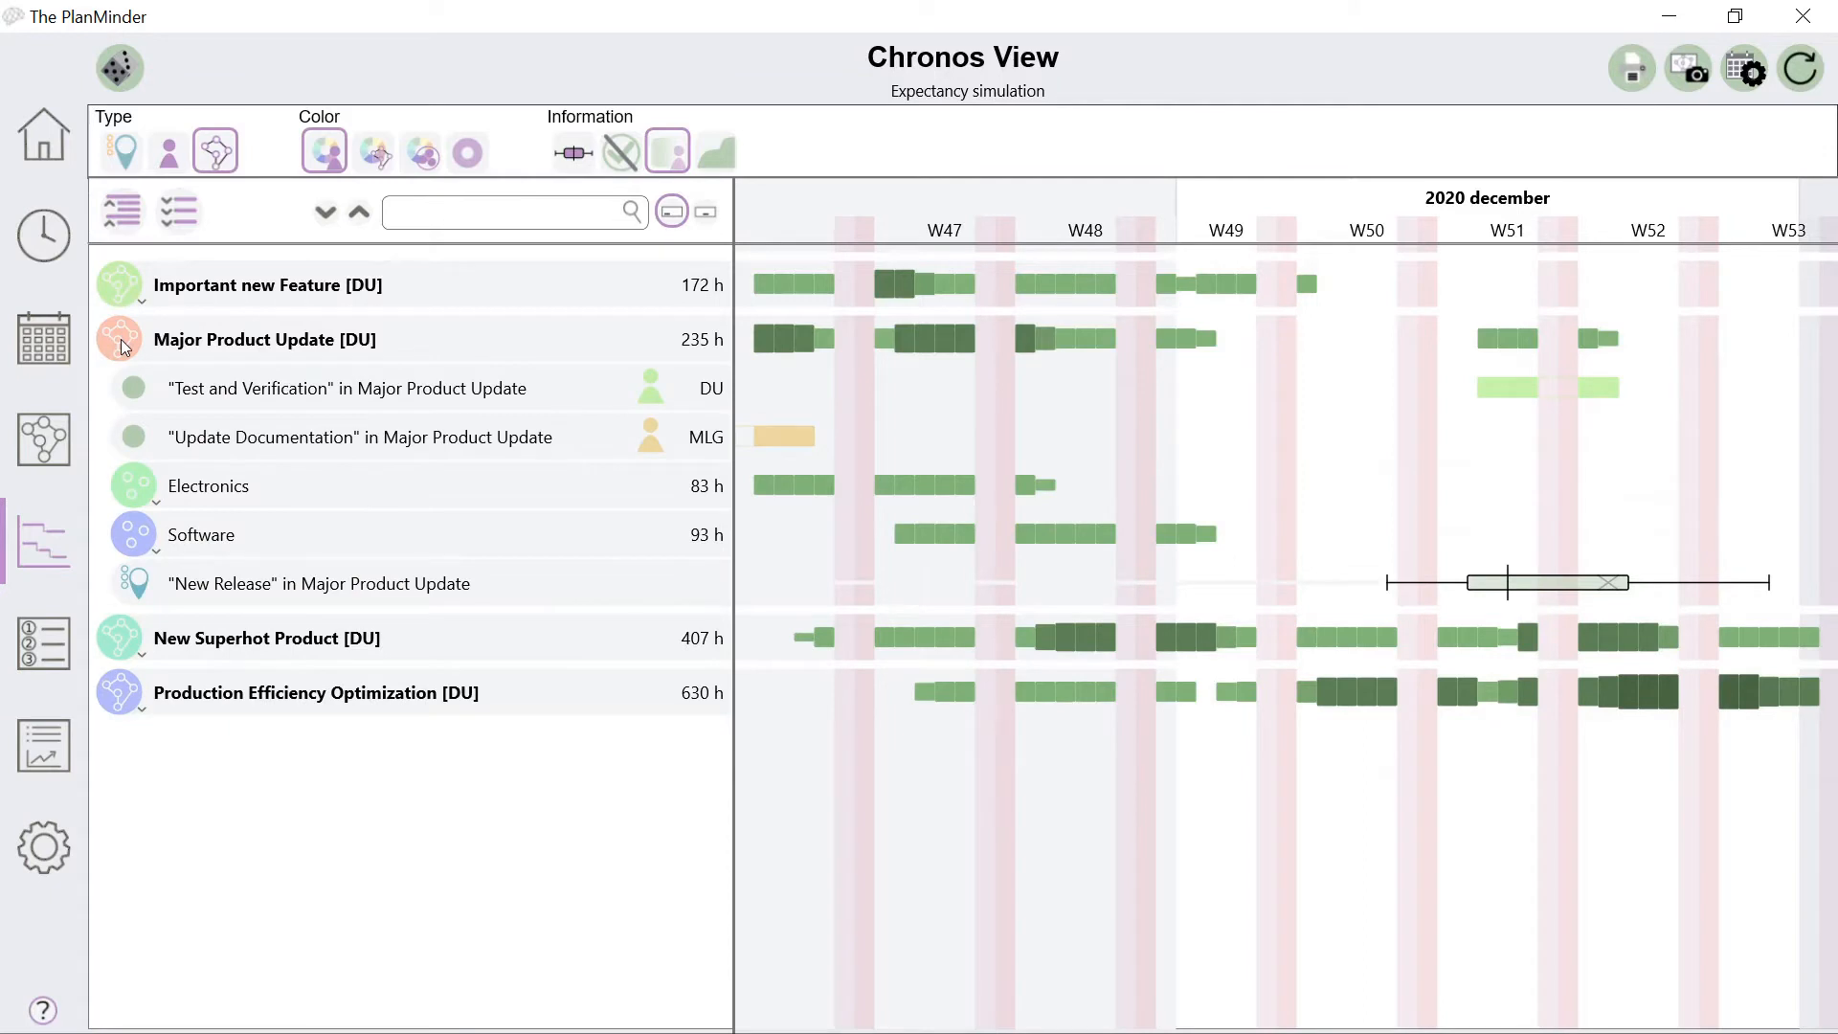
mouse_move(764, 340)
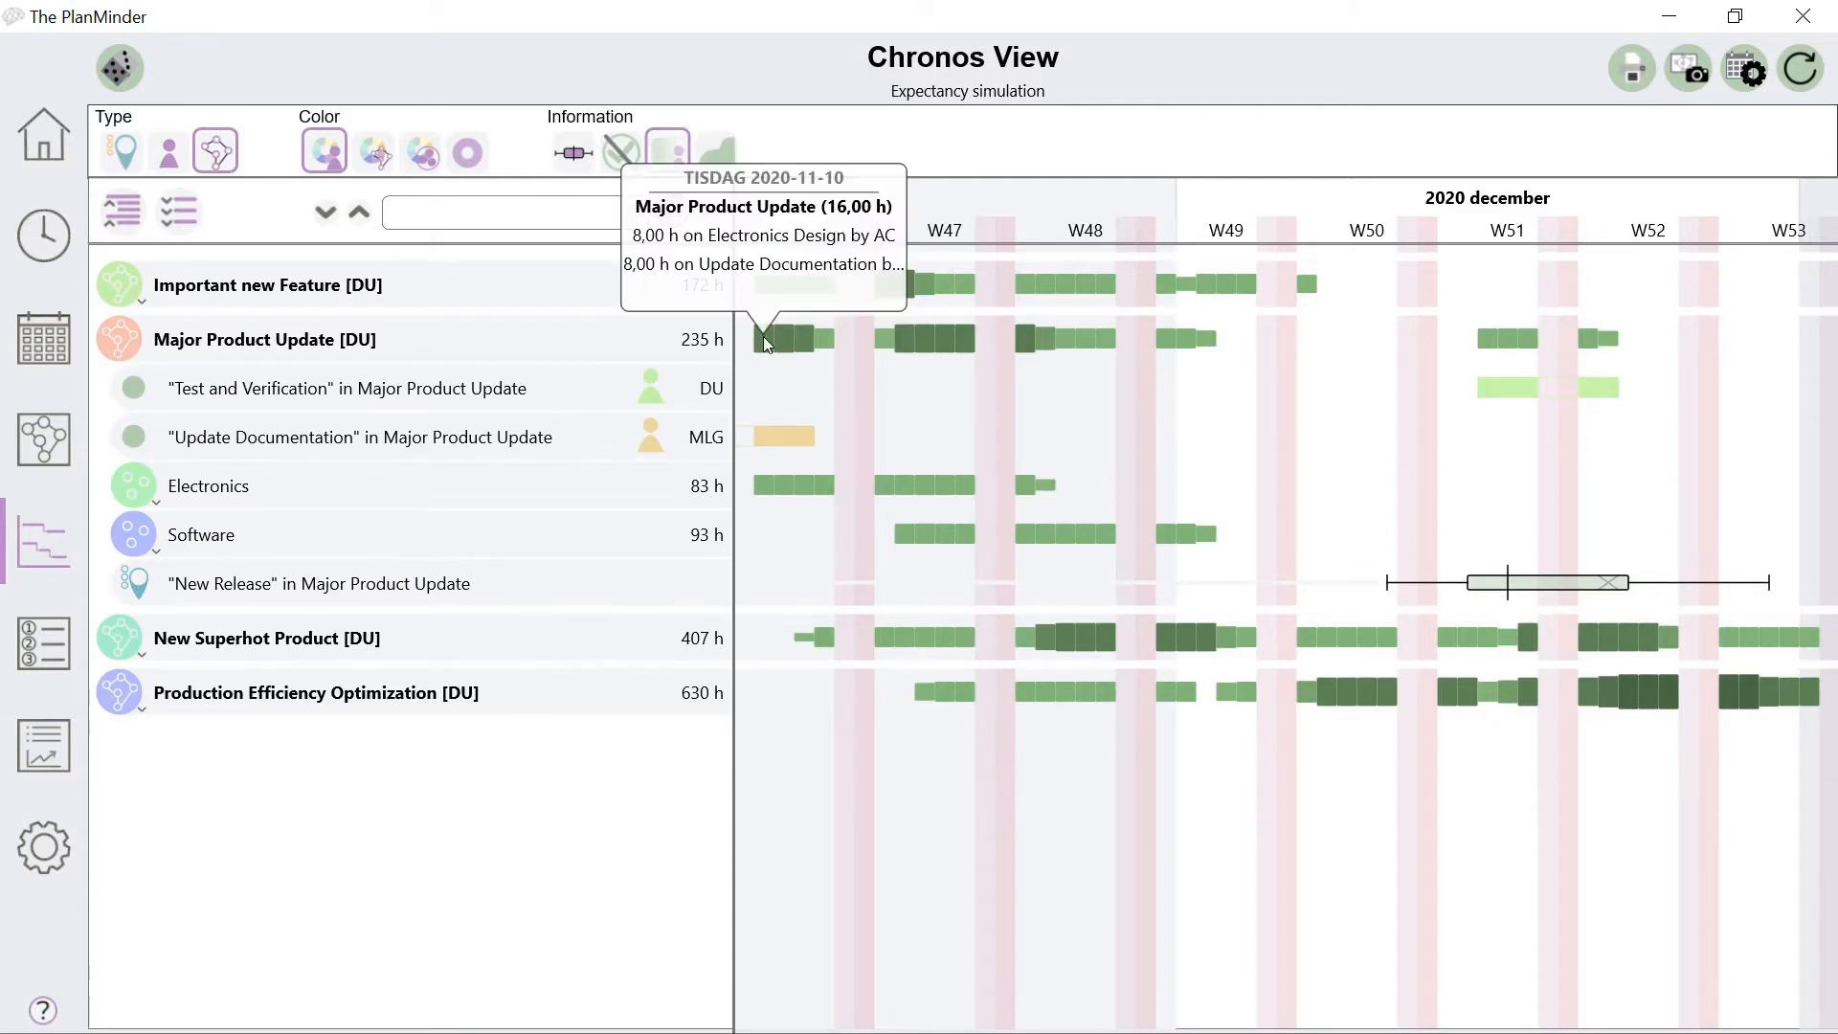
key("Right")
key("Right")
key("Right")
key("Right")
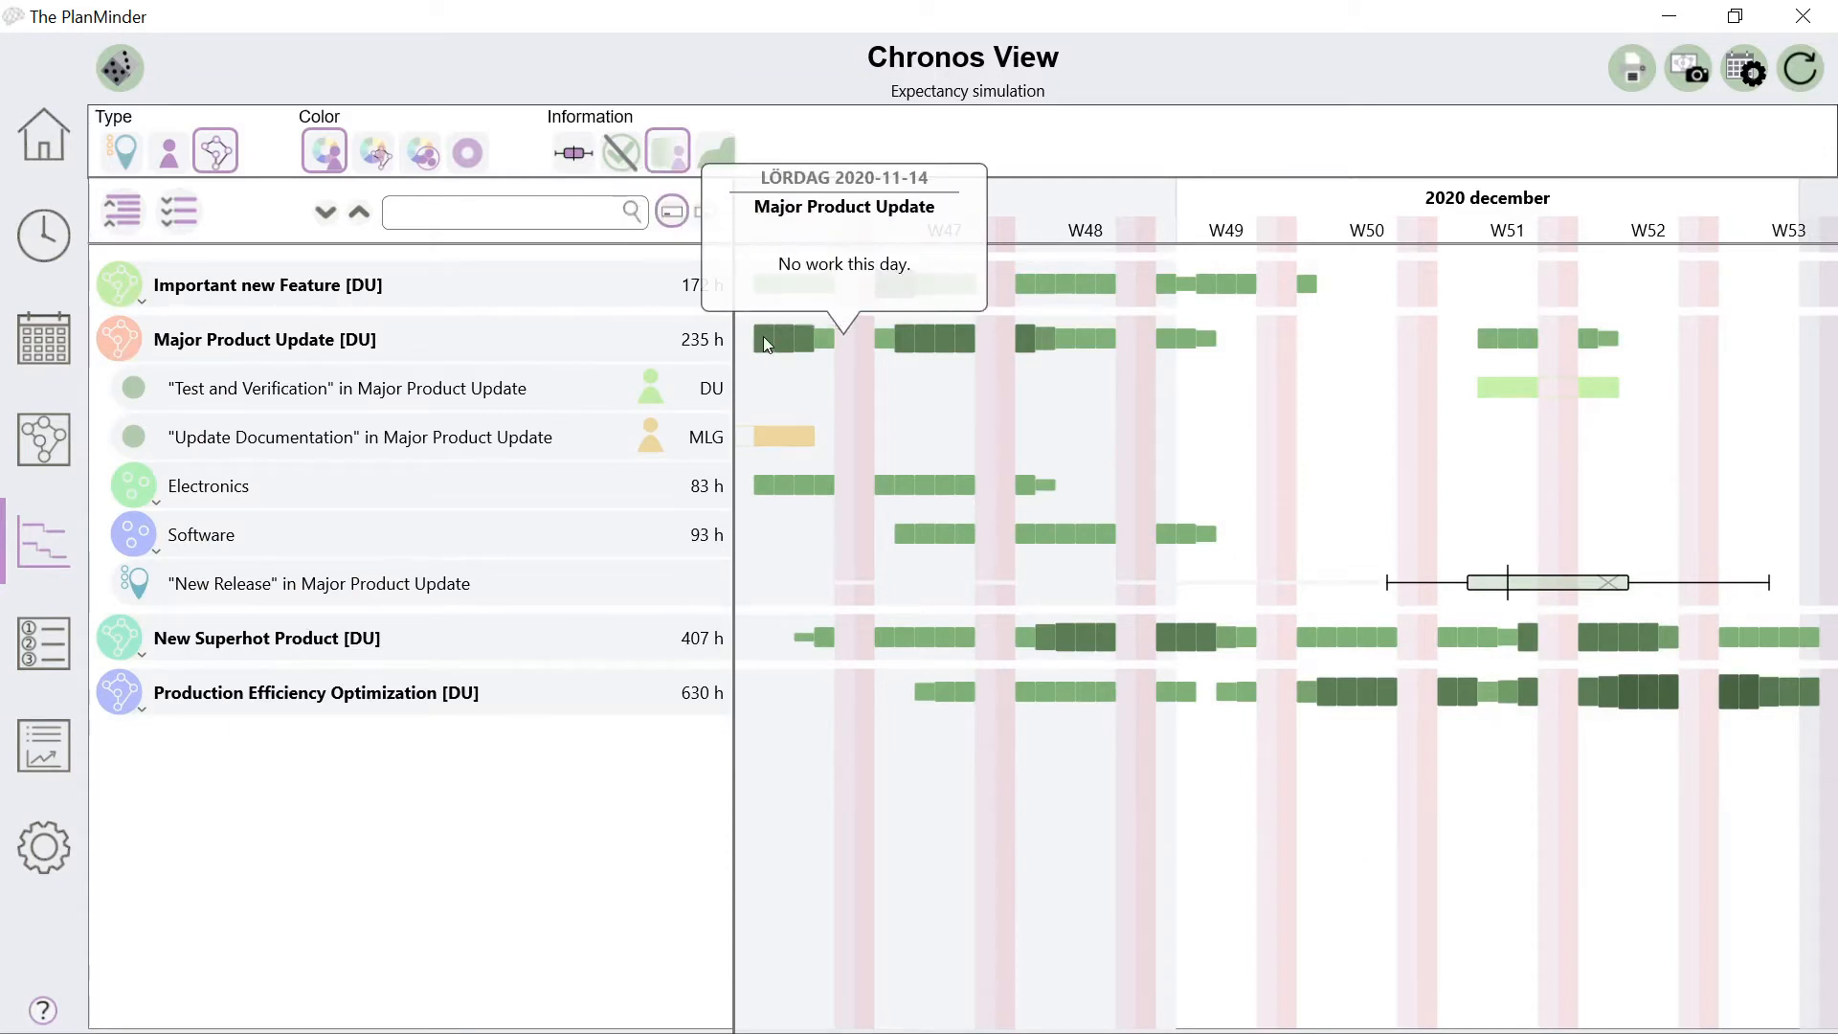
key("Right")
key("Right")
key("Right")
key("Right")
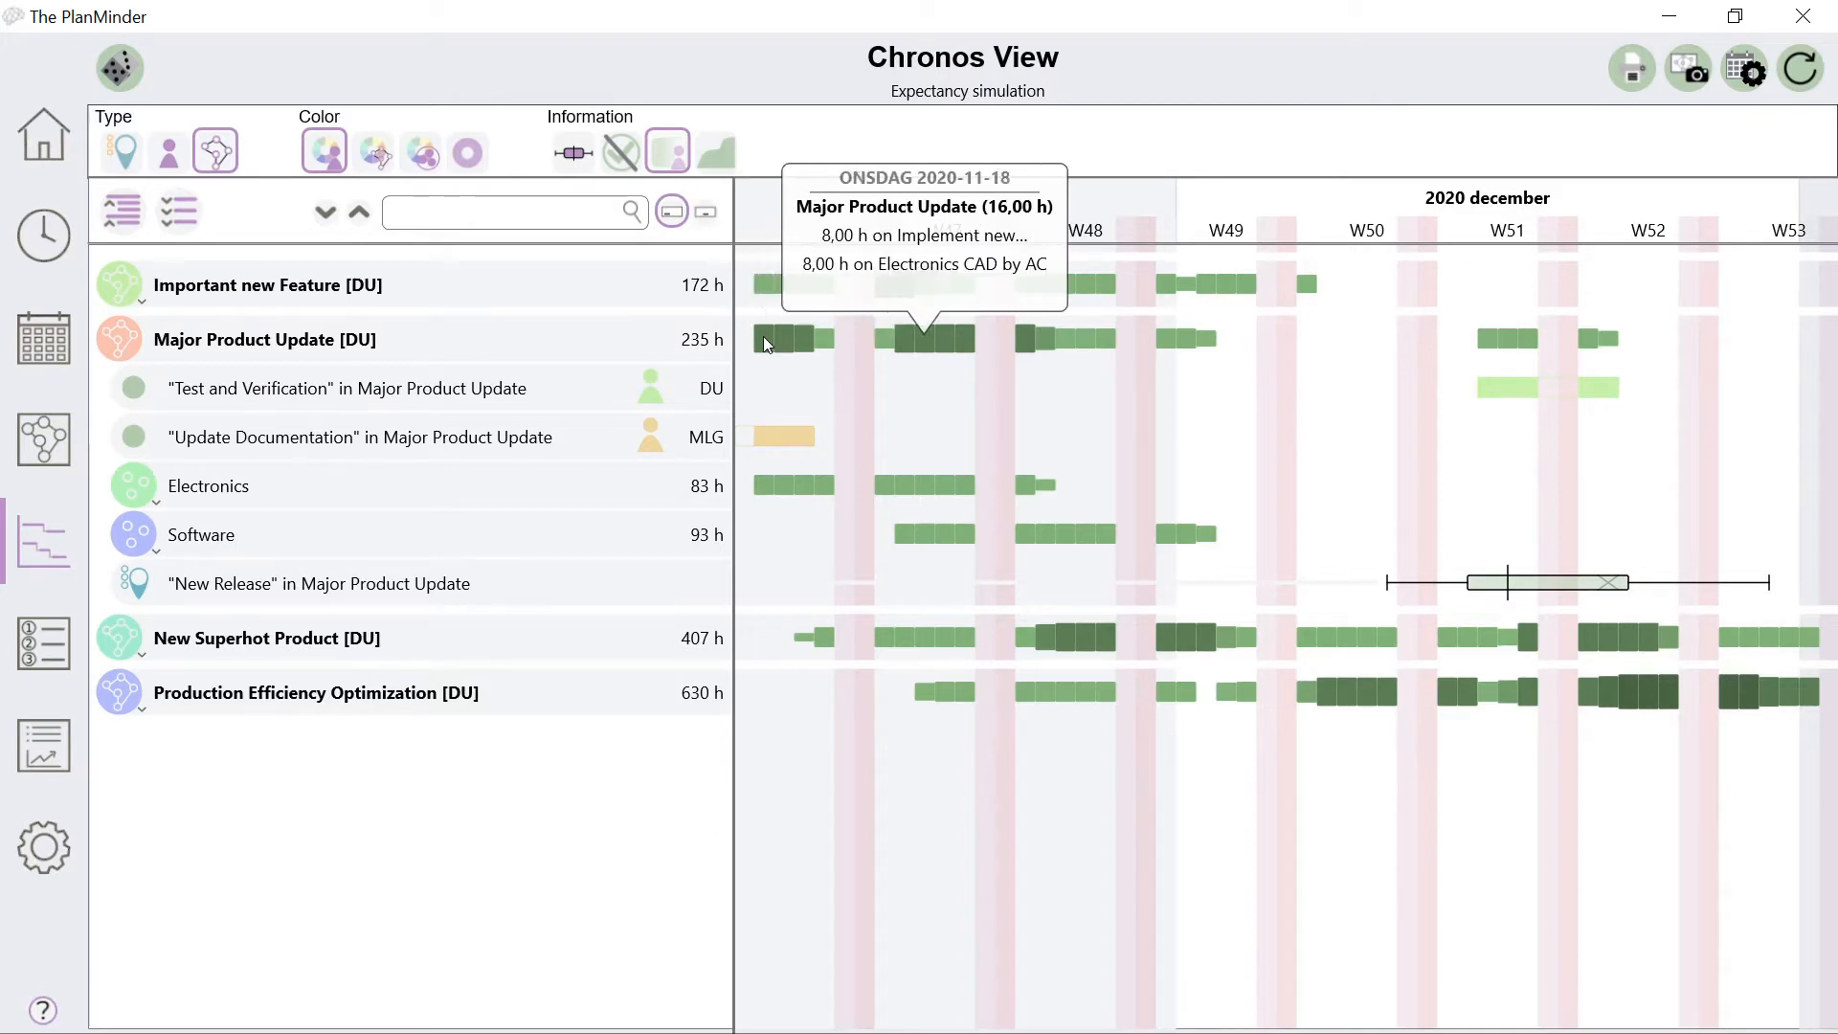
In the project model, give external activity Get a Prototype the description "Order a prototype from our manufacturer." and "Requires bill of material, and CAD files."
left_click(48, 437)
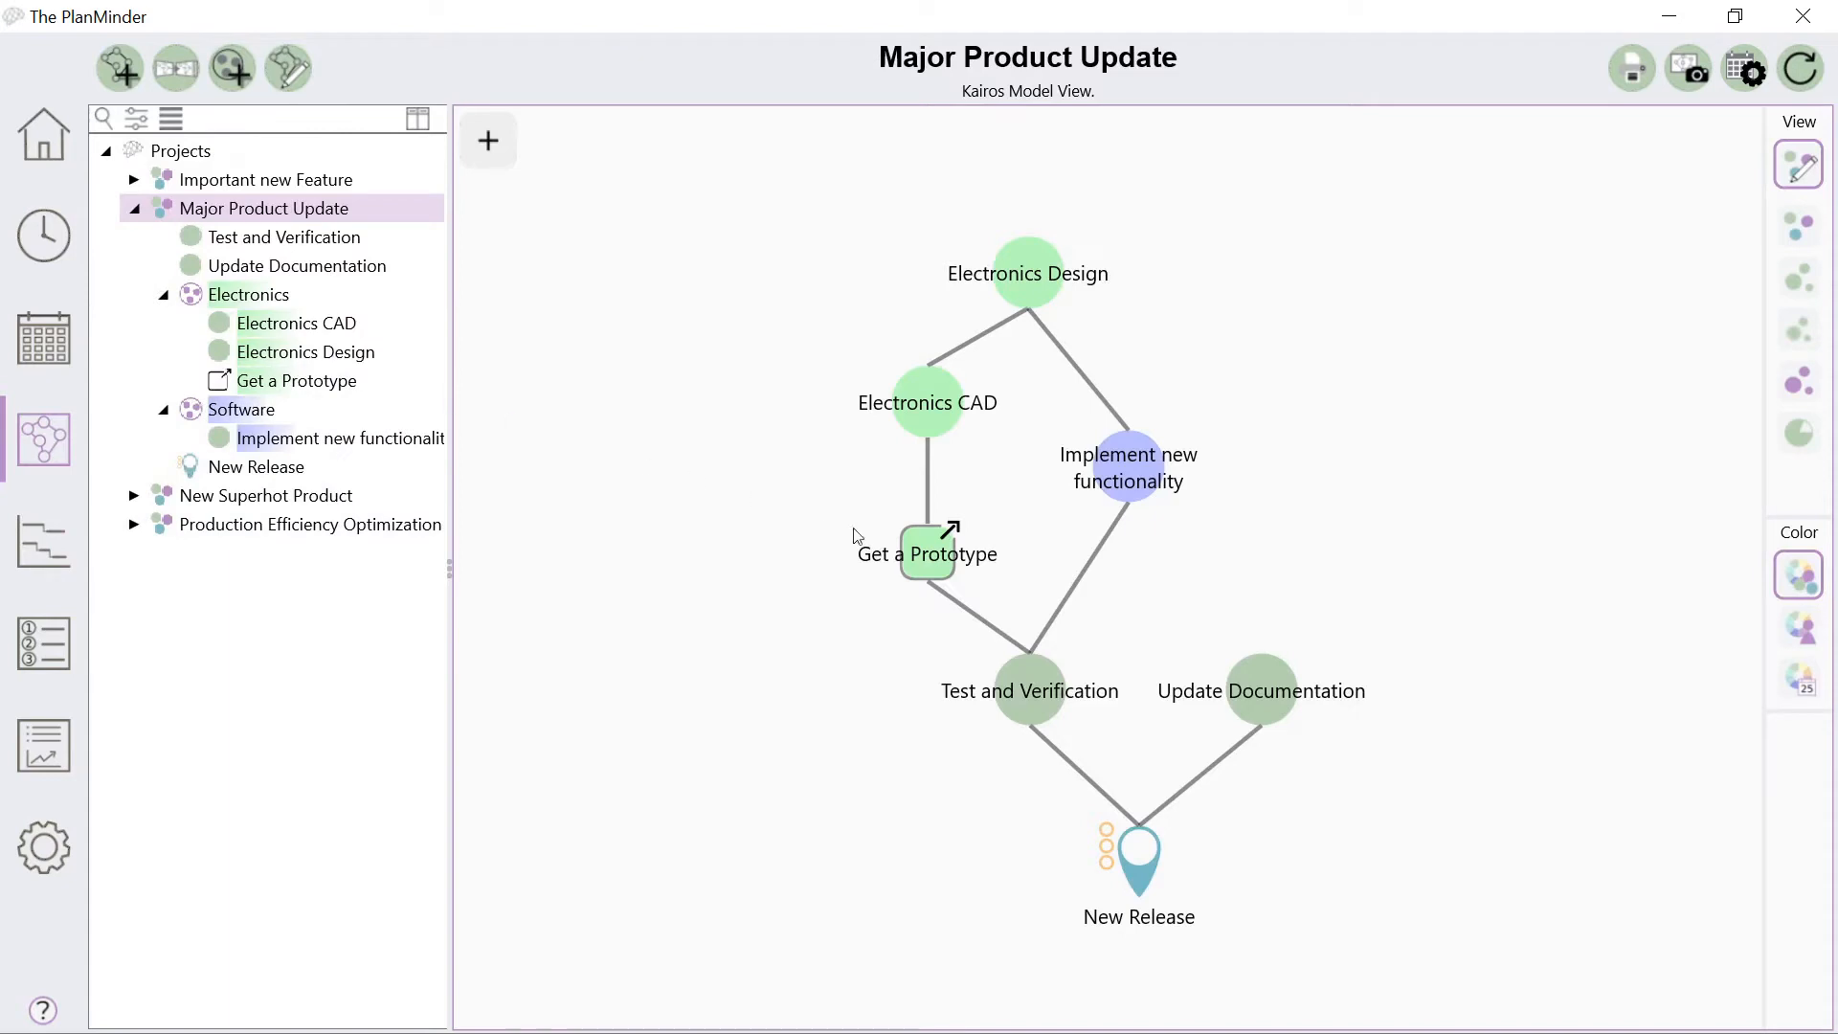
left_click(930, 560)
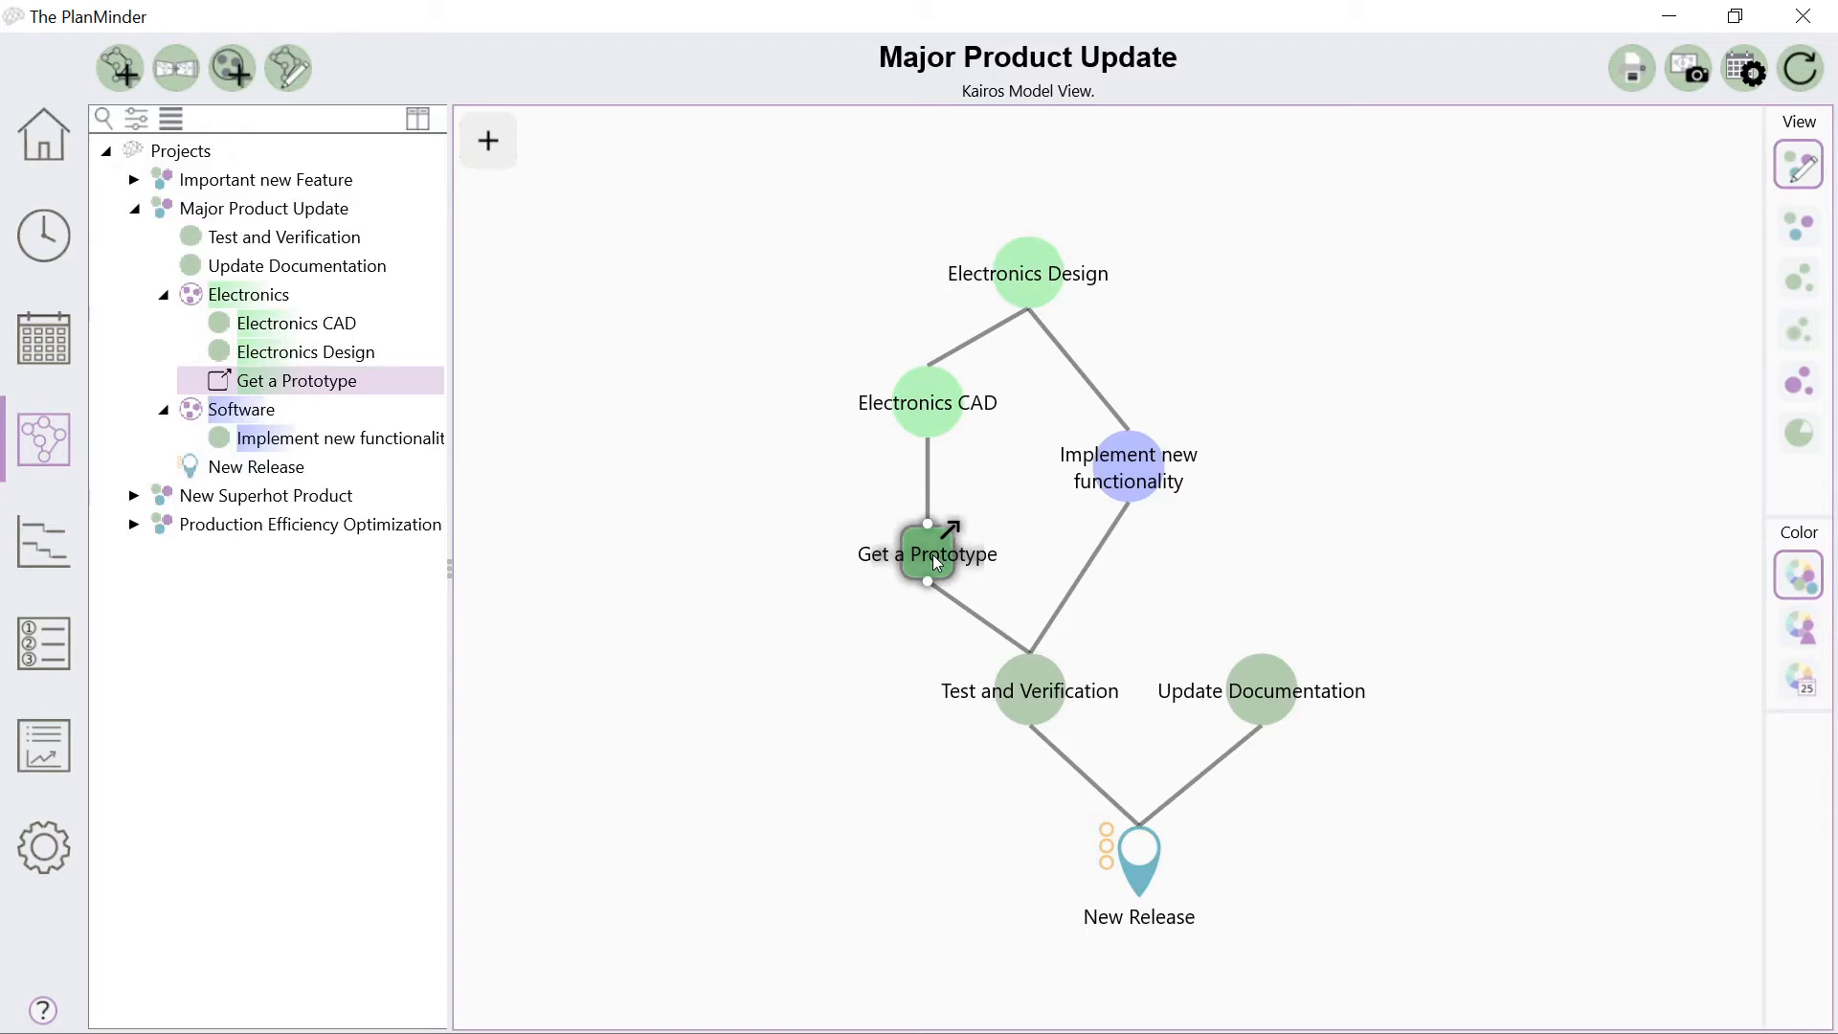
double_click(933, 554)
left_click(892, 240)
type("Or")
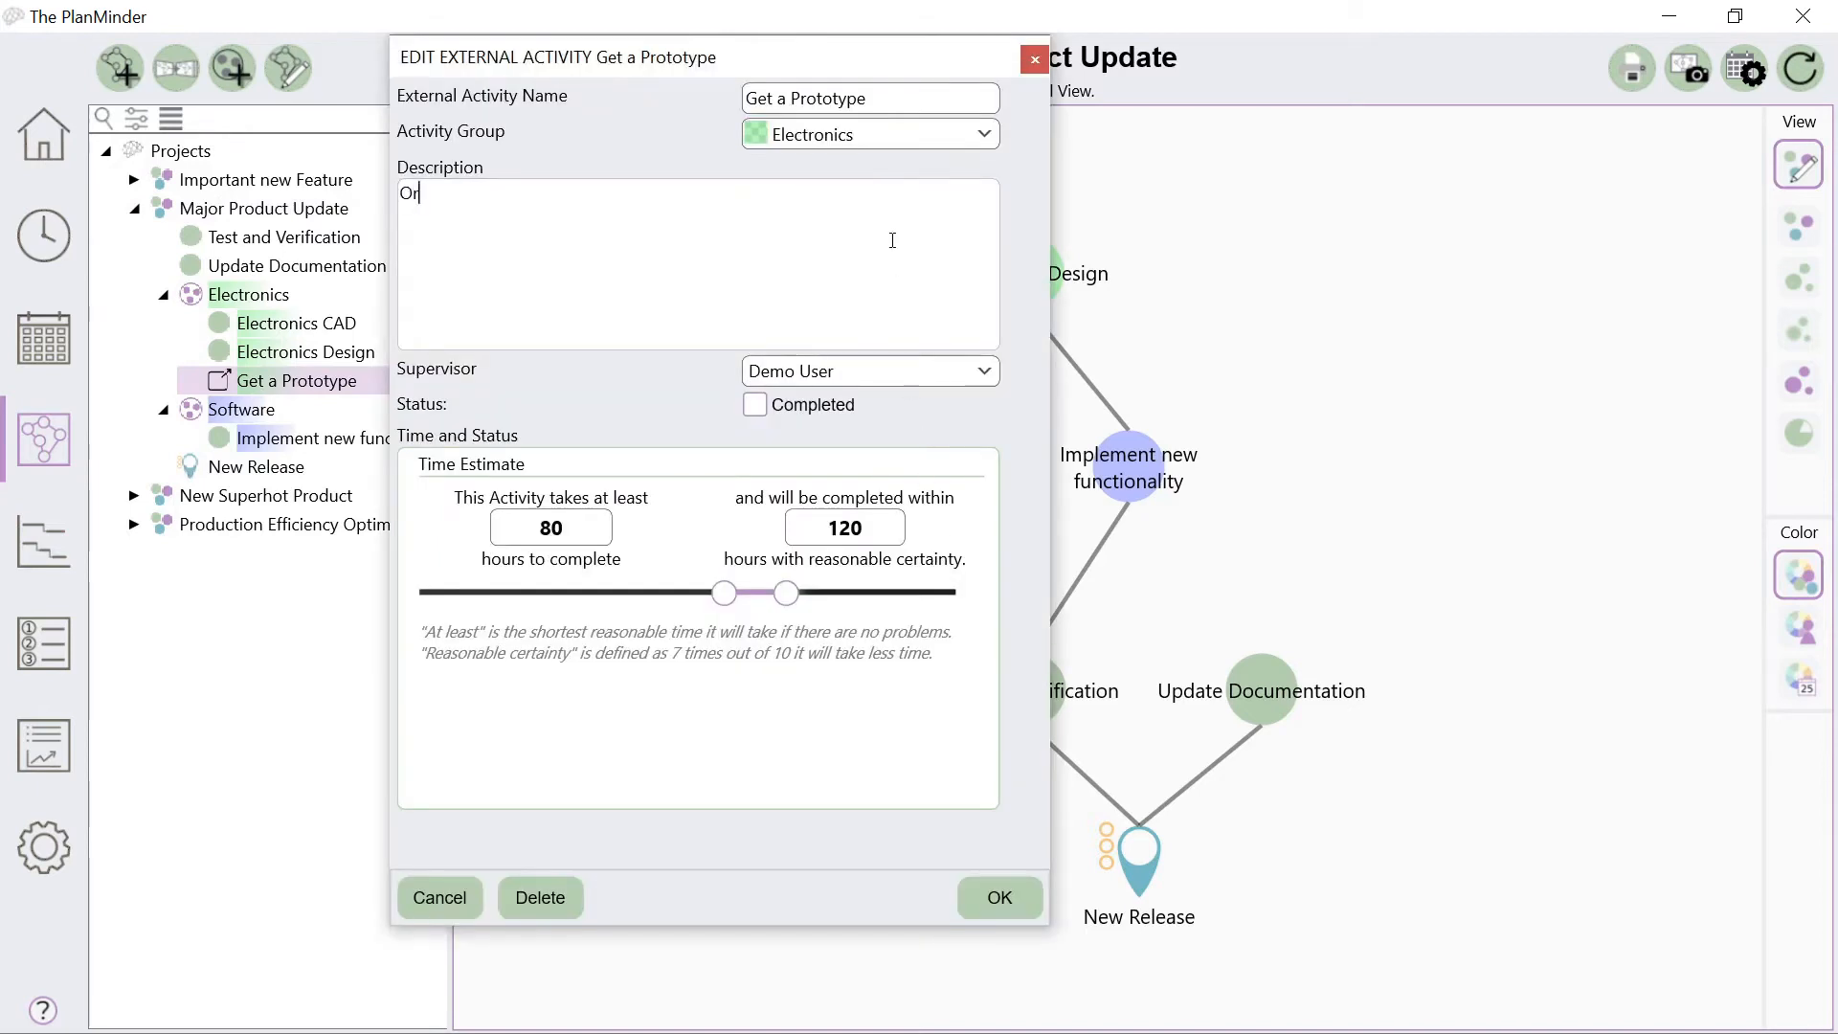
type("der a prototype from our manufacturer.")
key("Return")
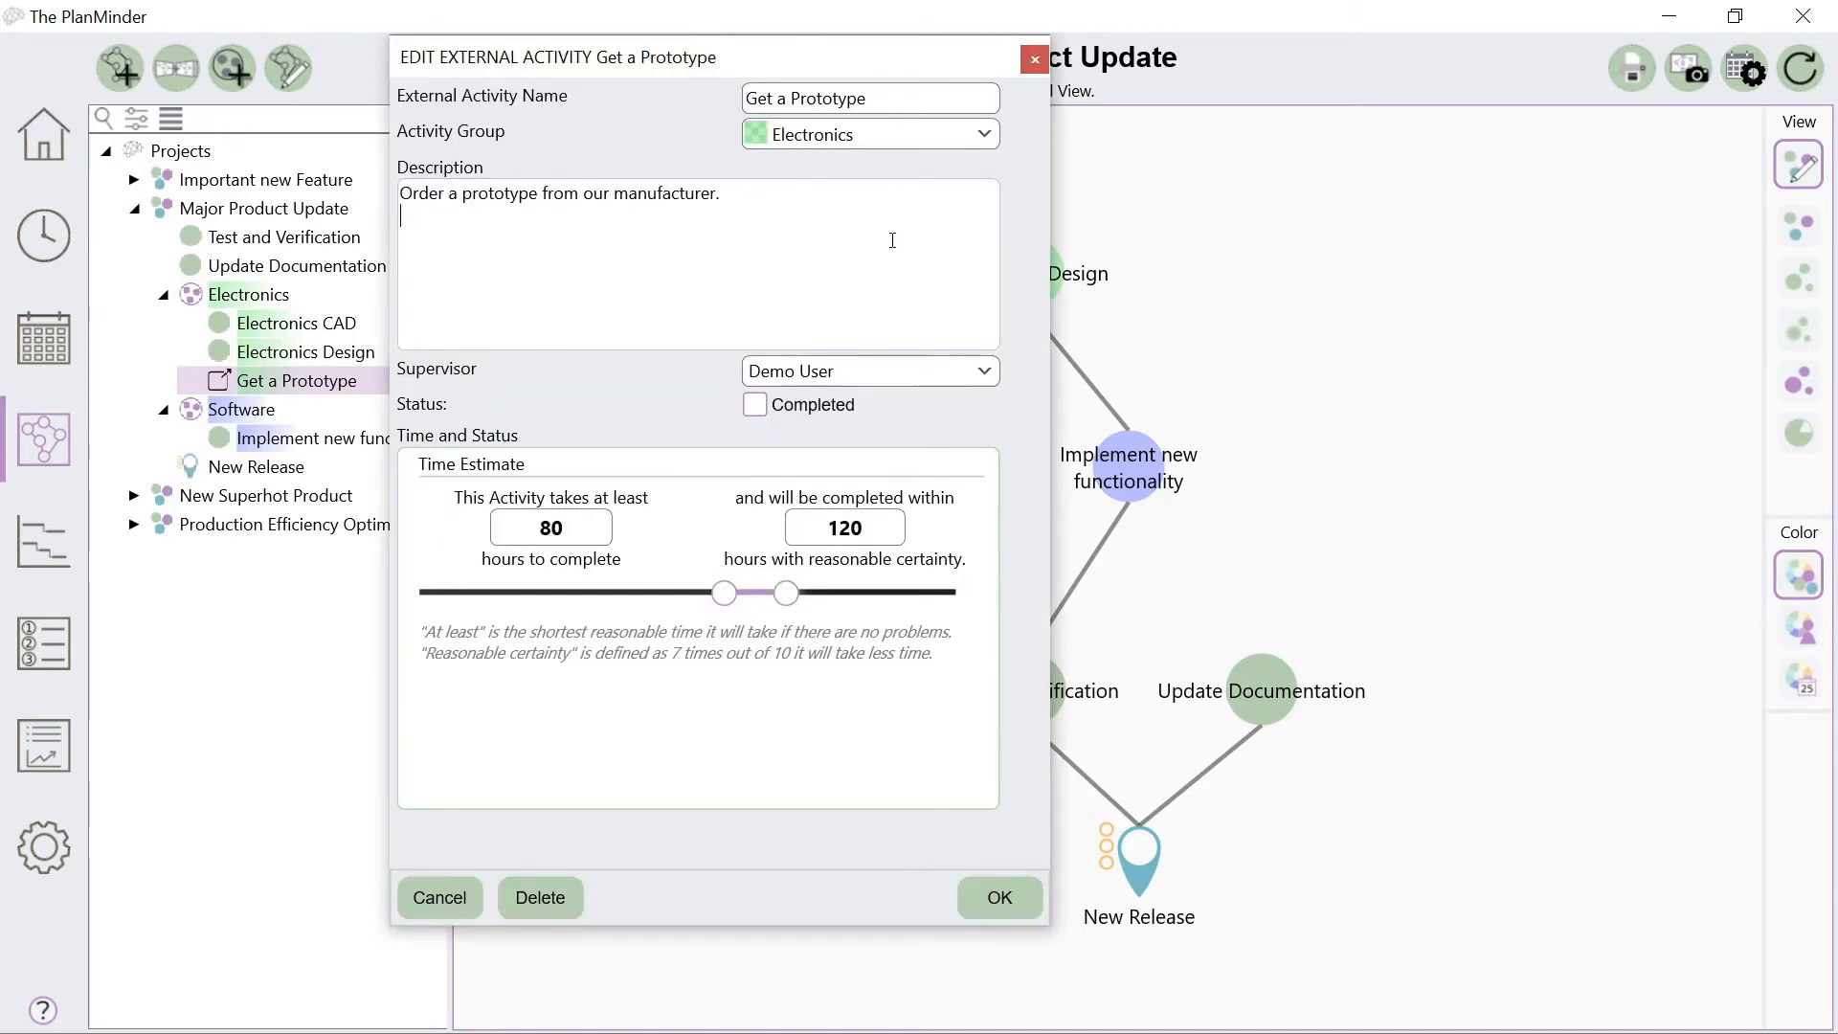
type("Requires bill of material, and CAD fi")
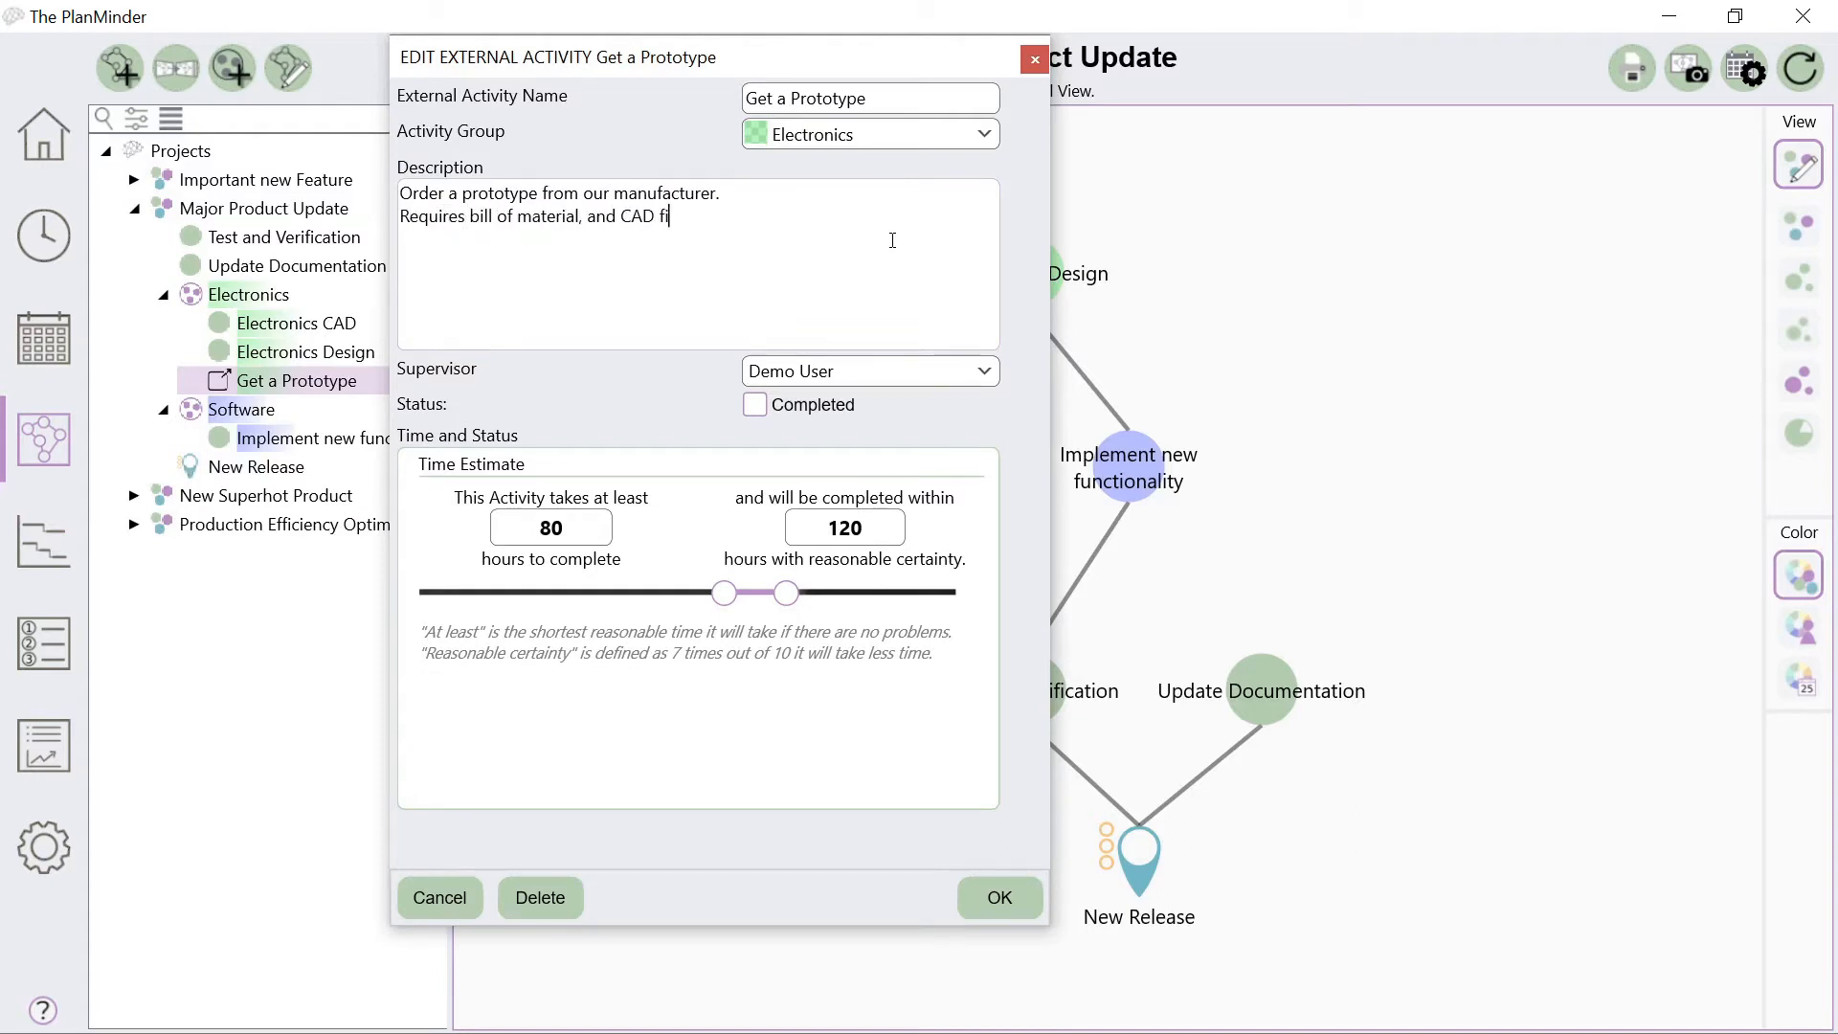
type("les.")
Set developer AC as supervisor of the Get a Prototype activity and save it
left_click(954, 379)
left_click(957, 413)
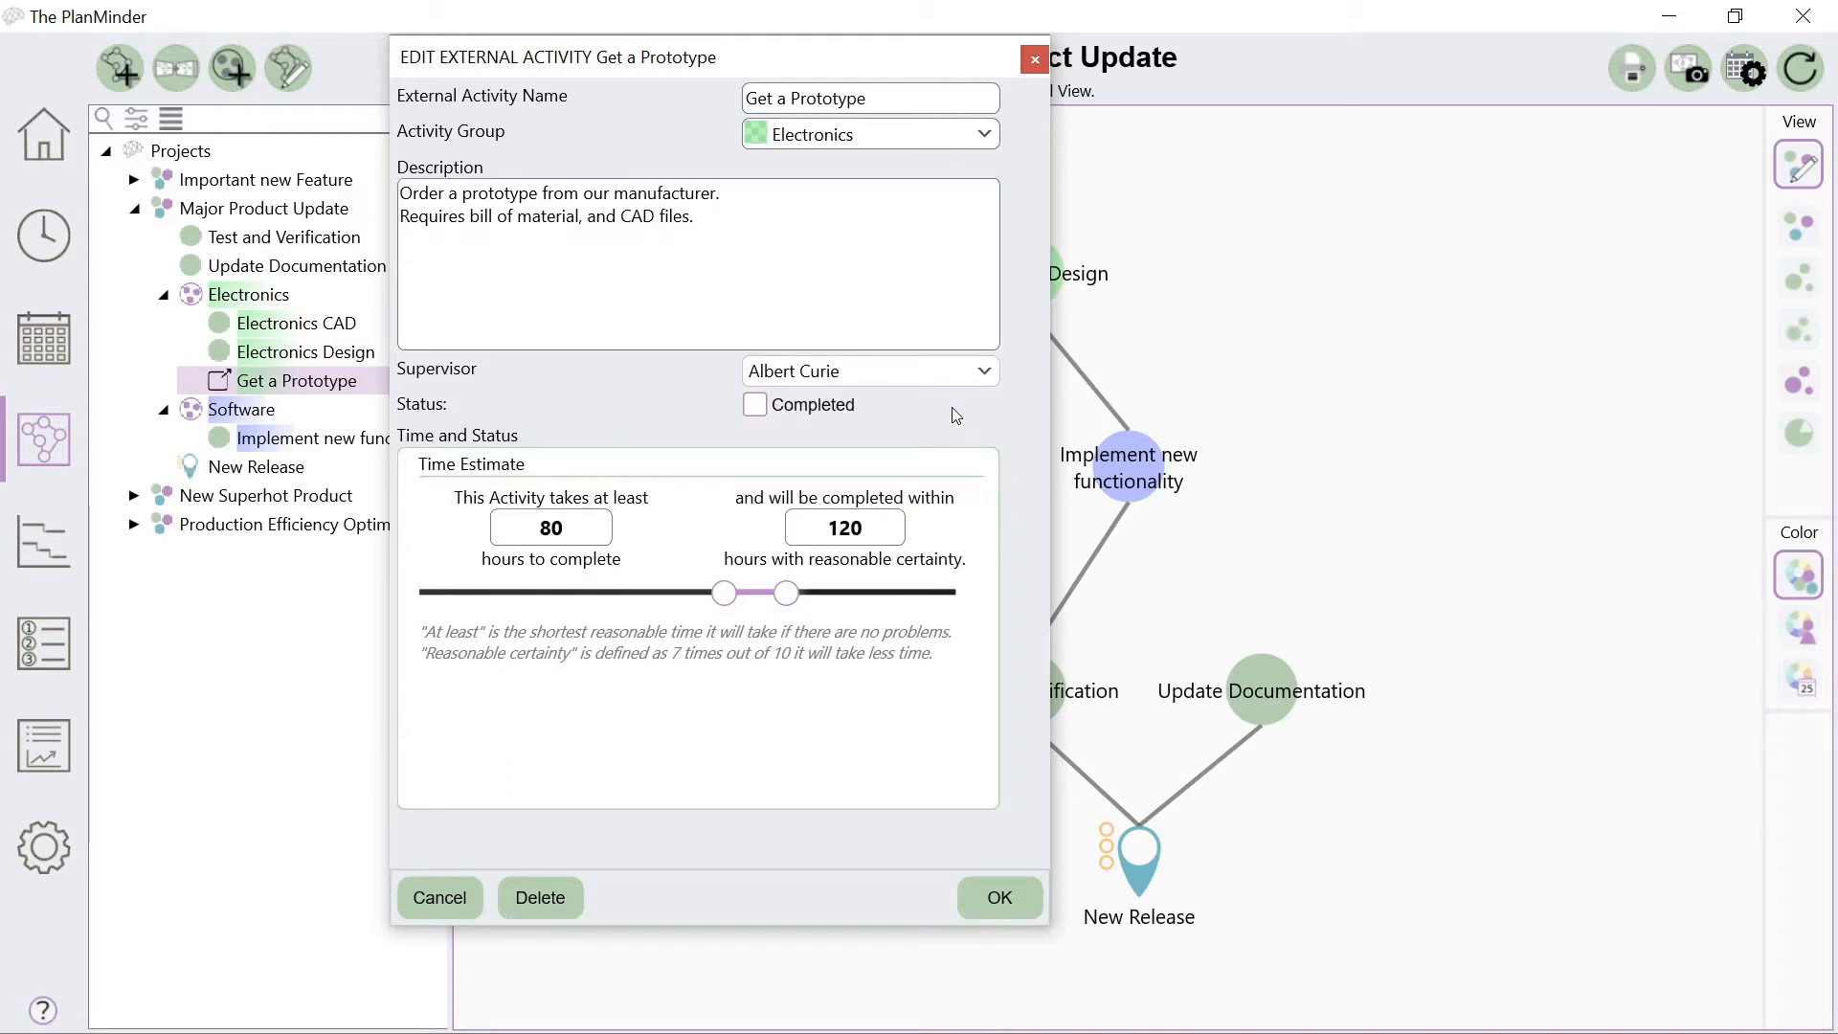
left_click(1025, 903)
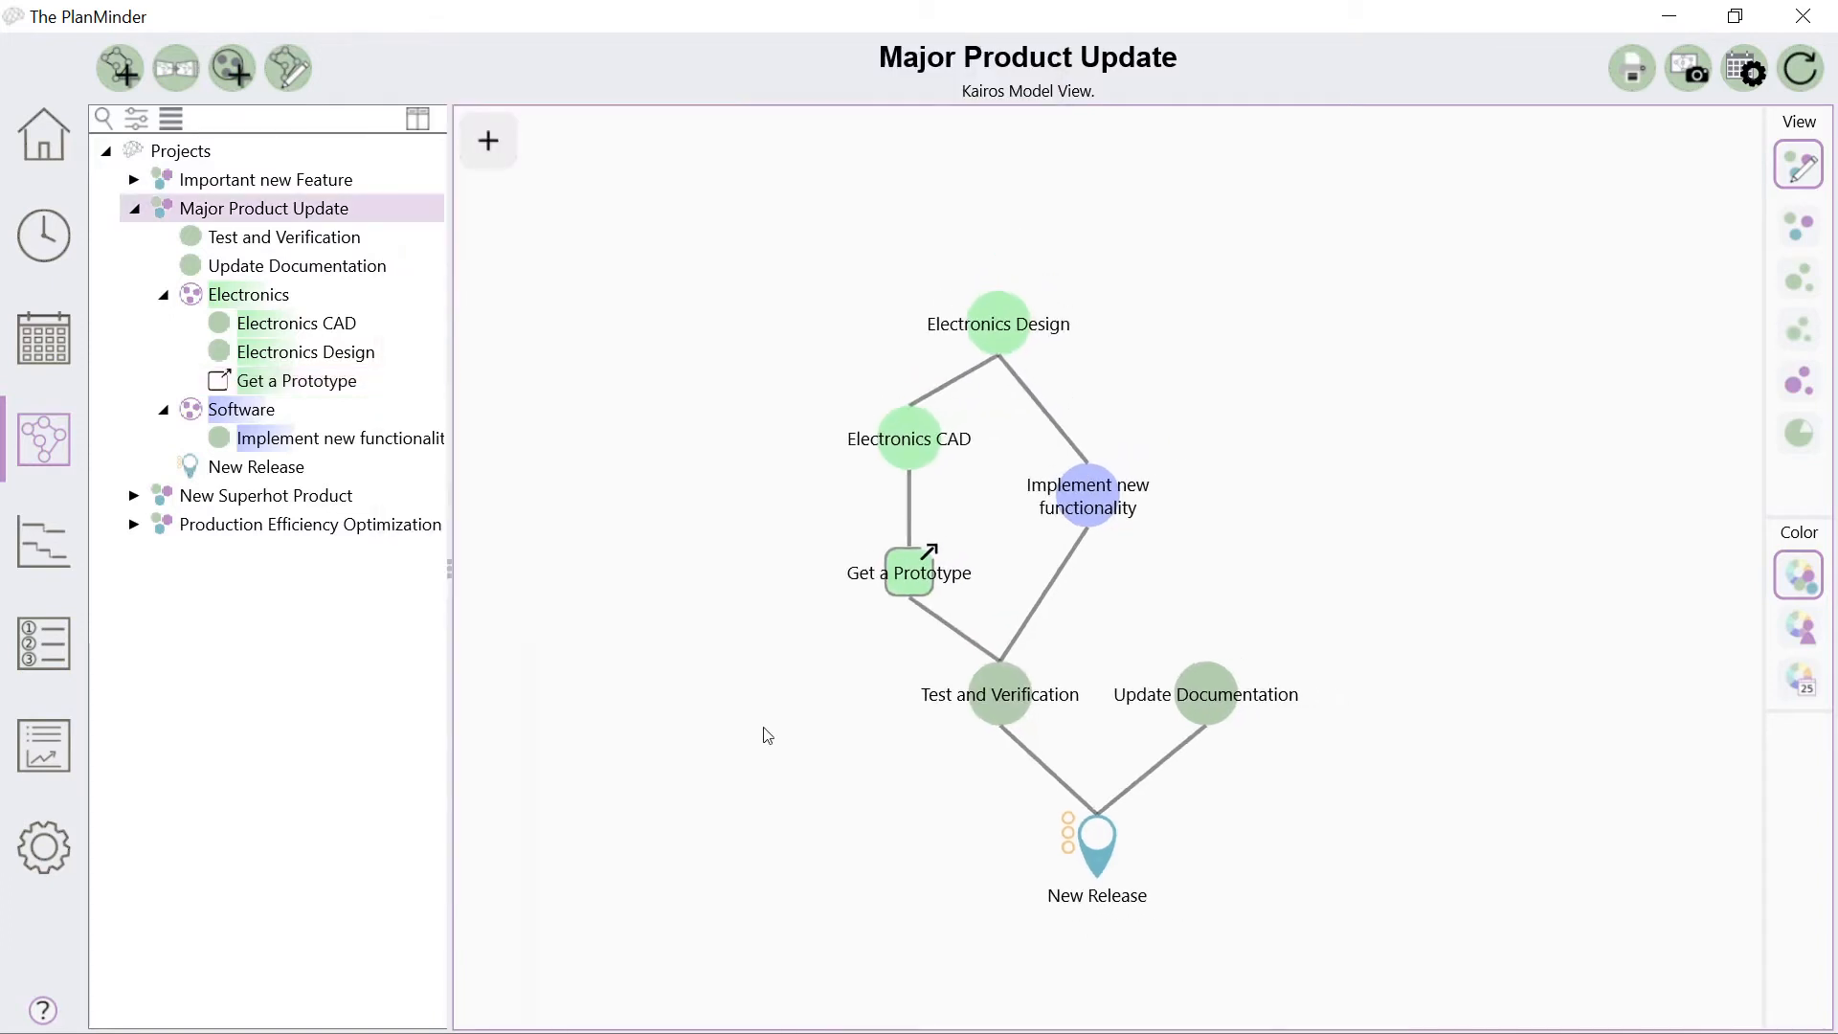
Move the New Release milestone further down in the project model, leaving space below Test and Verification
left_click_drag(1098, 687, 1099, 911)
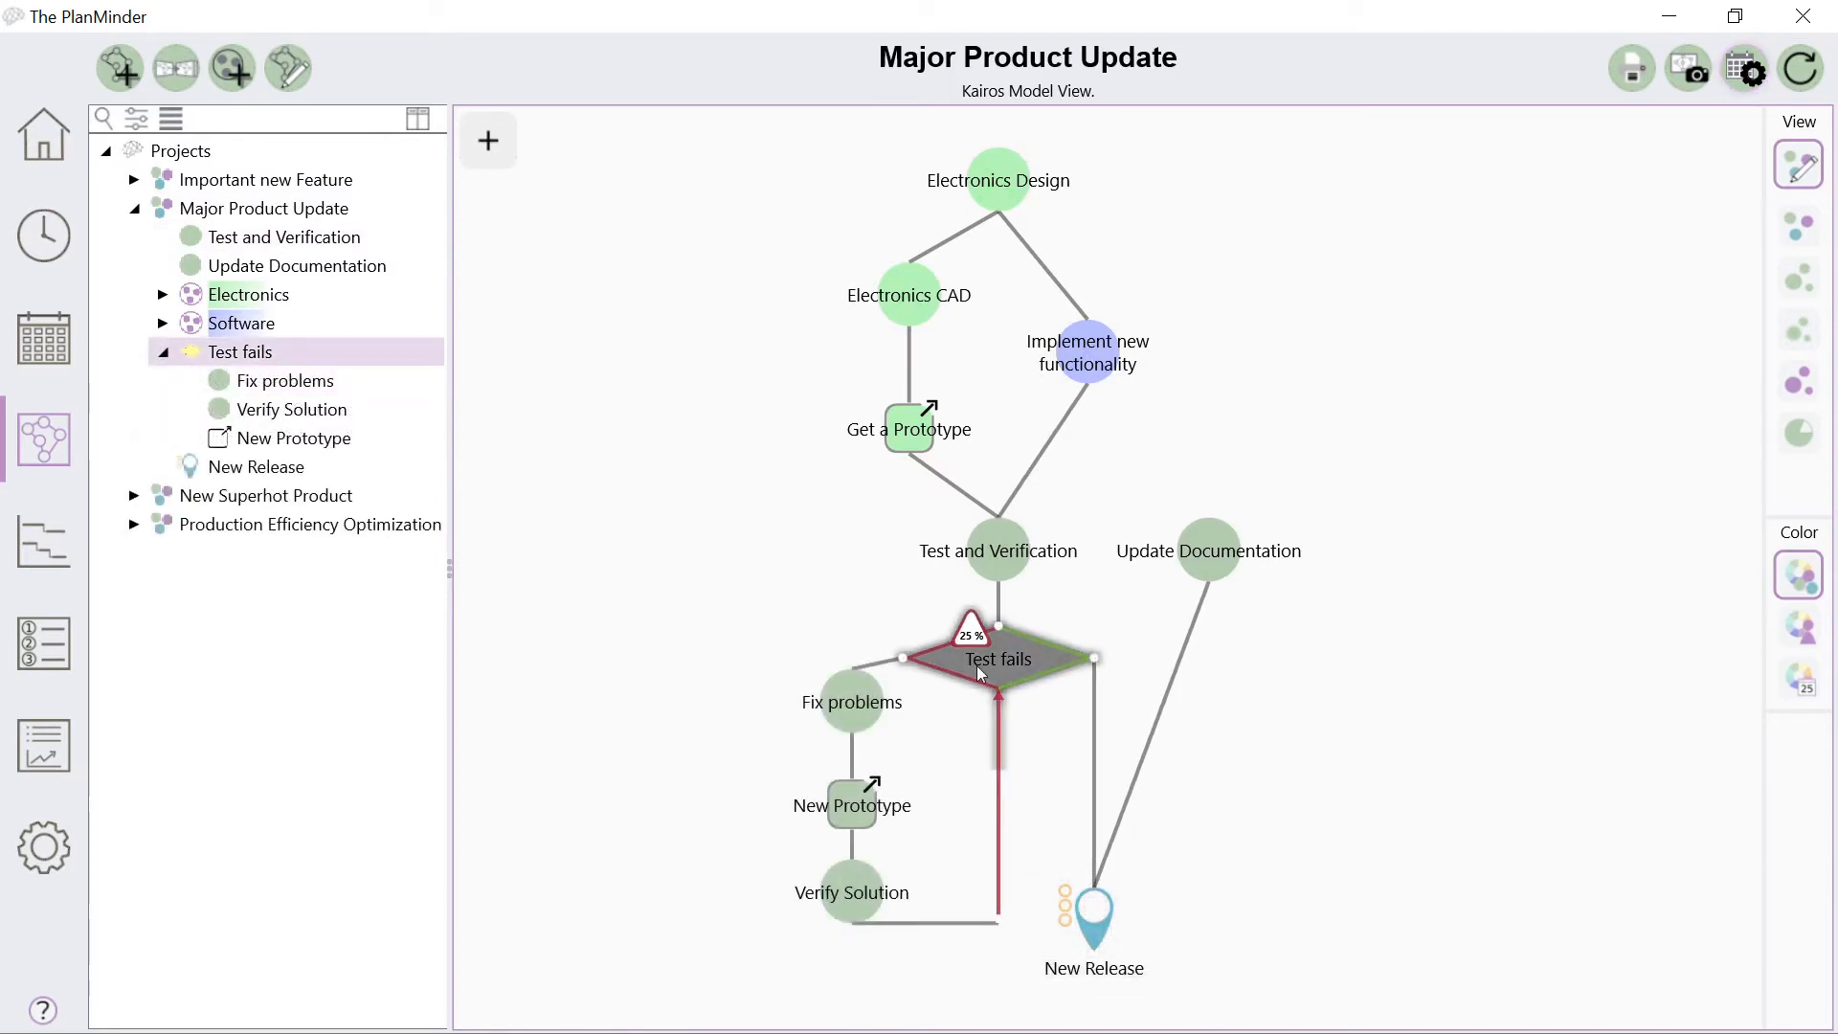
Set the Test fails risk's probability to 24 % and its risk manager to developer AC, and save it
double_click(977, 664)
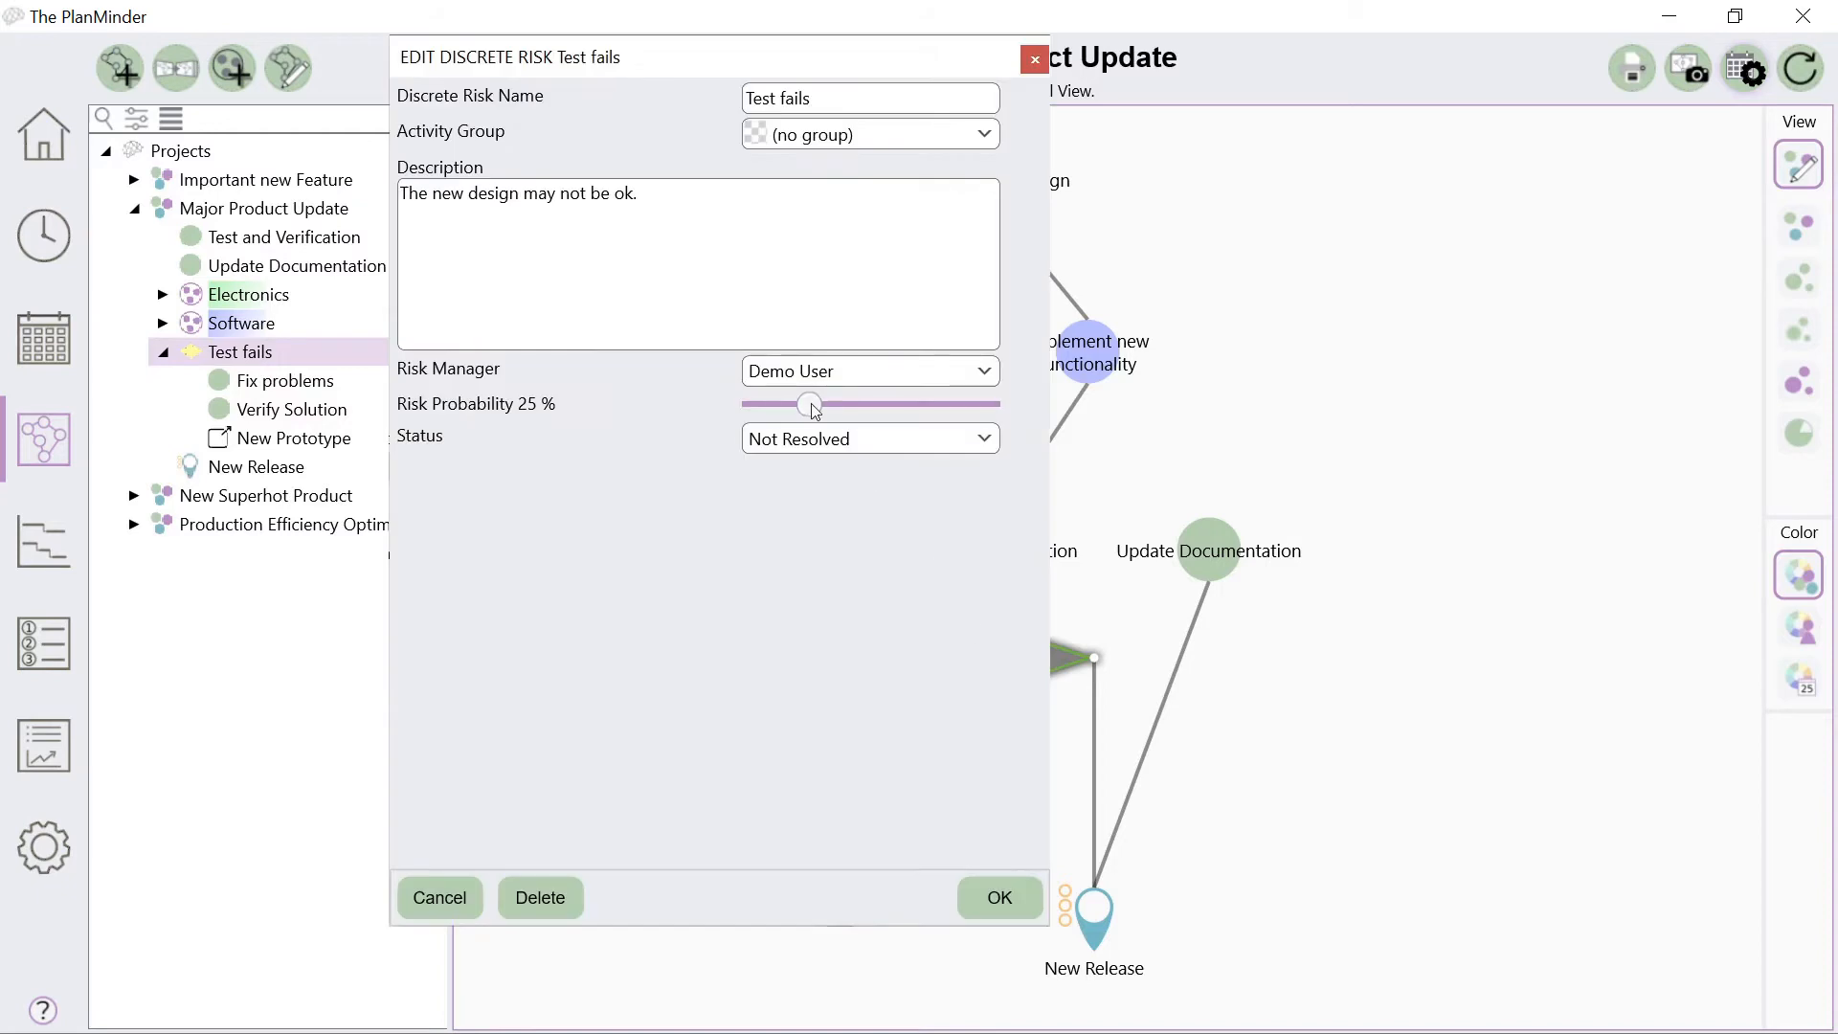
mouse_move(812, 407)
left_mouse_down()
mouse_move(874, 410)
mouse_move(762, 404)
mouse_move(812, 410)
left_mouse_up()
left_click(944, 372)
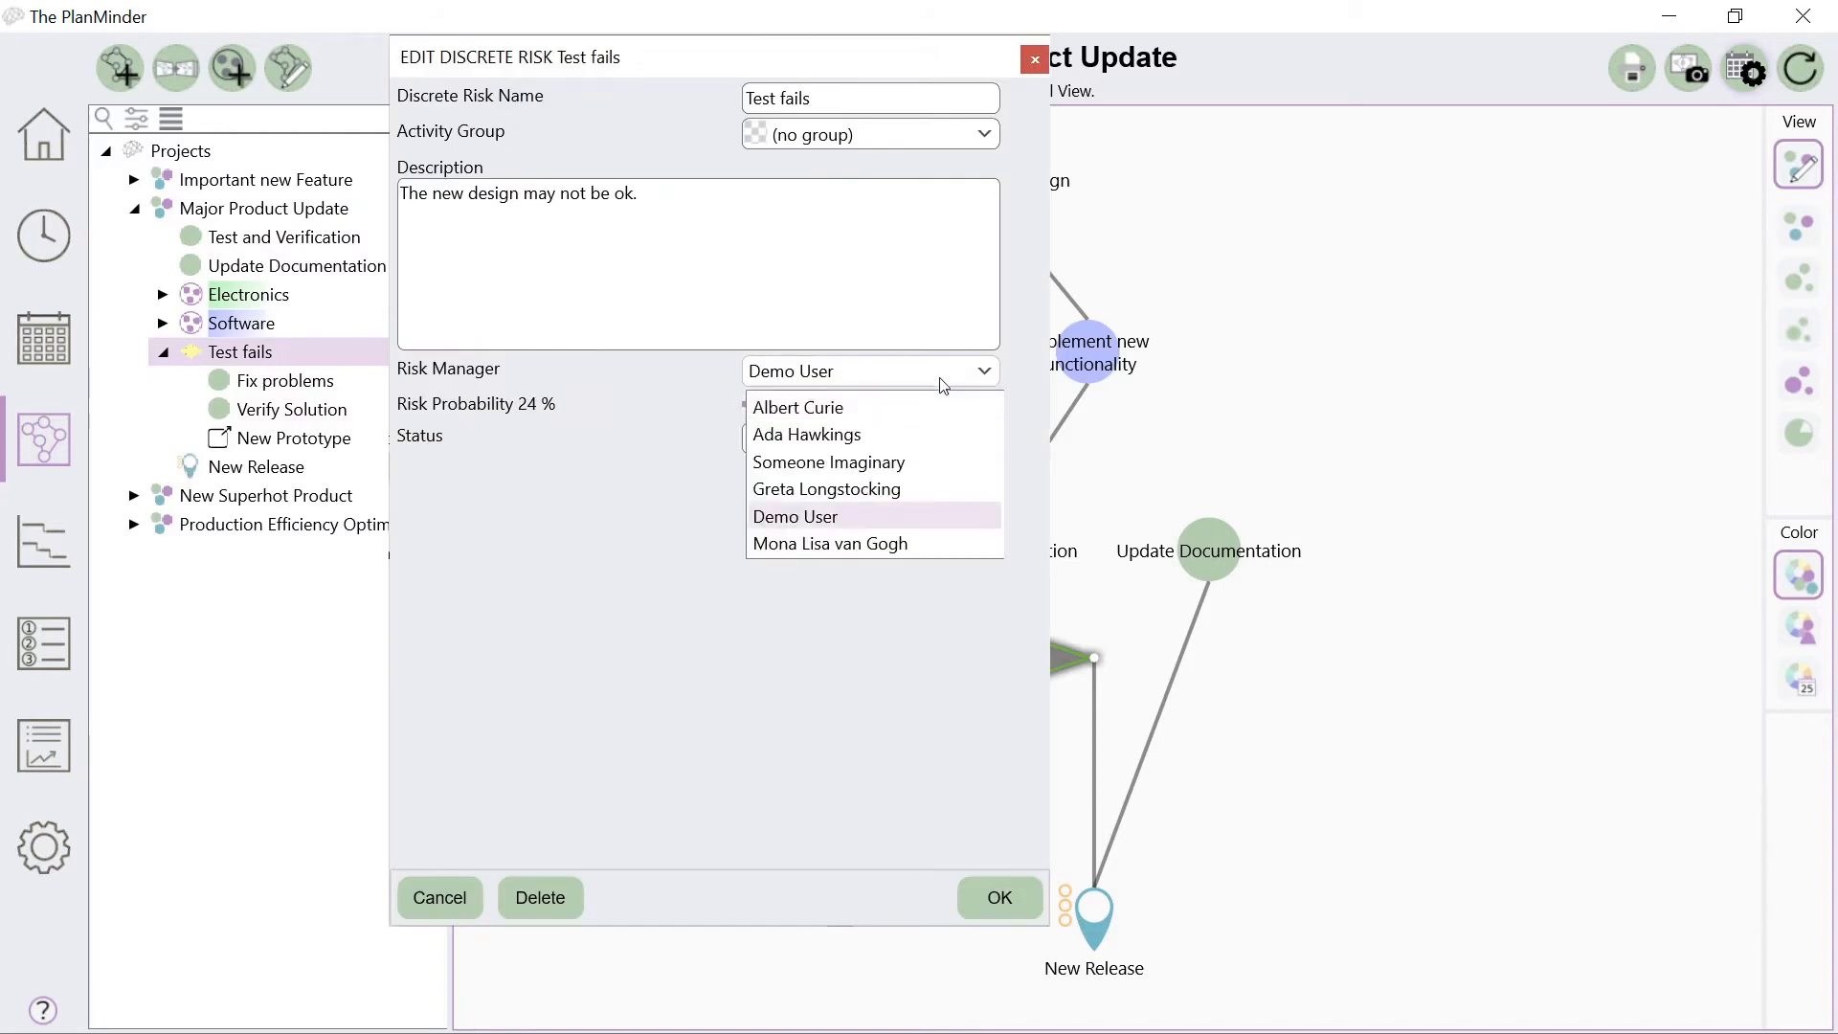
left_click(943, 408)
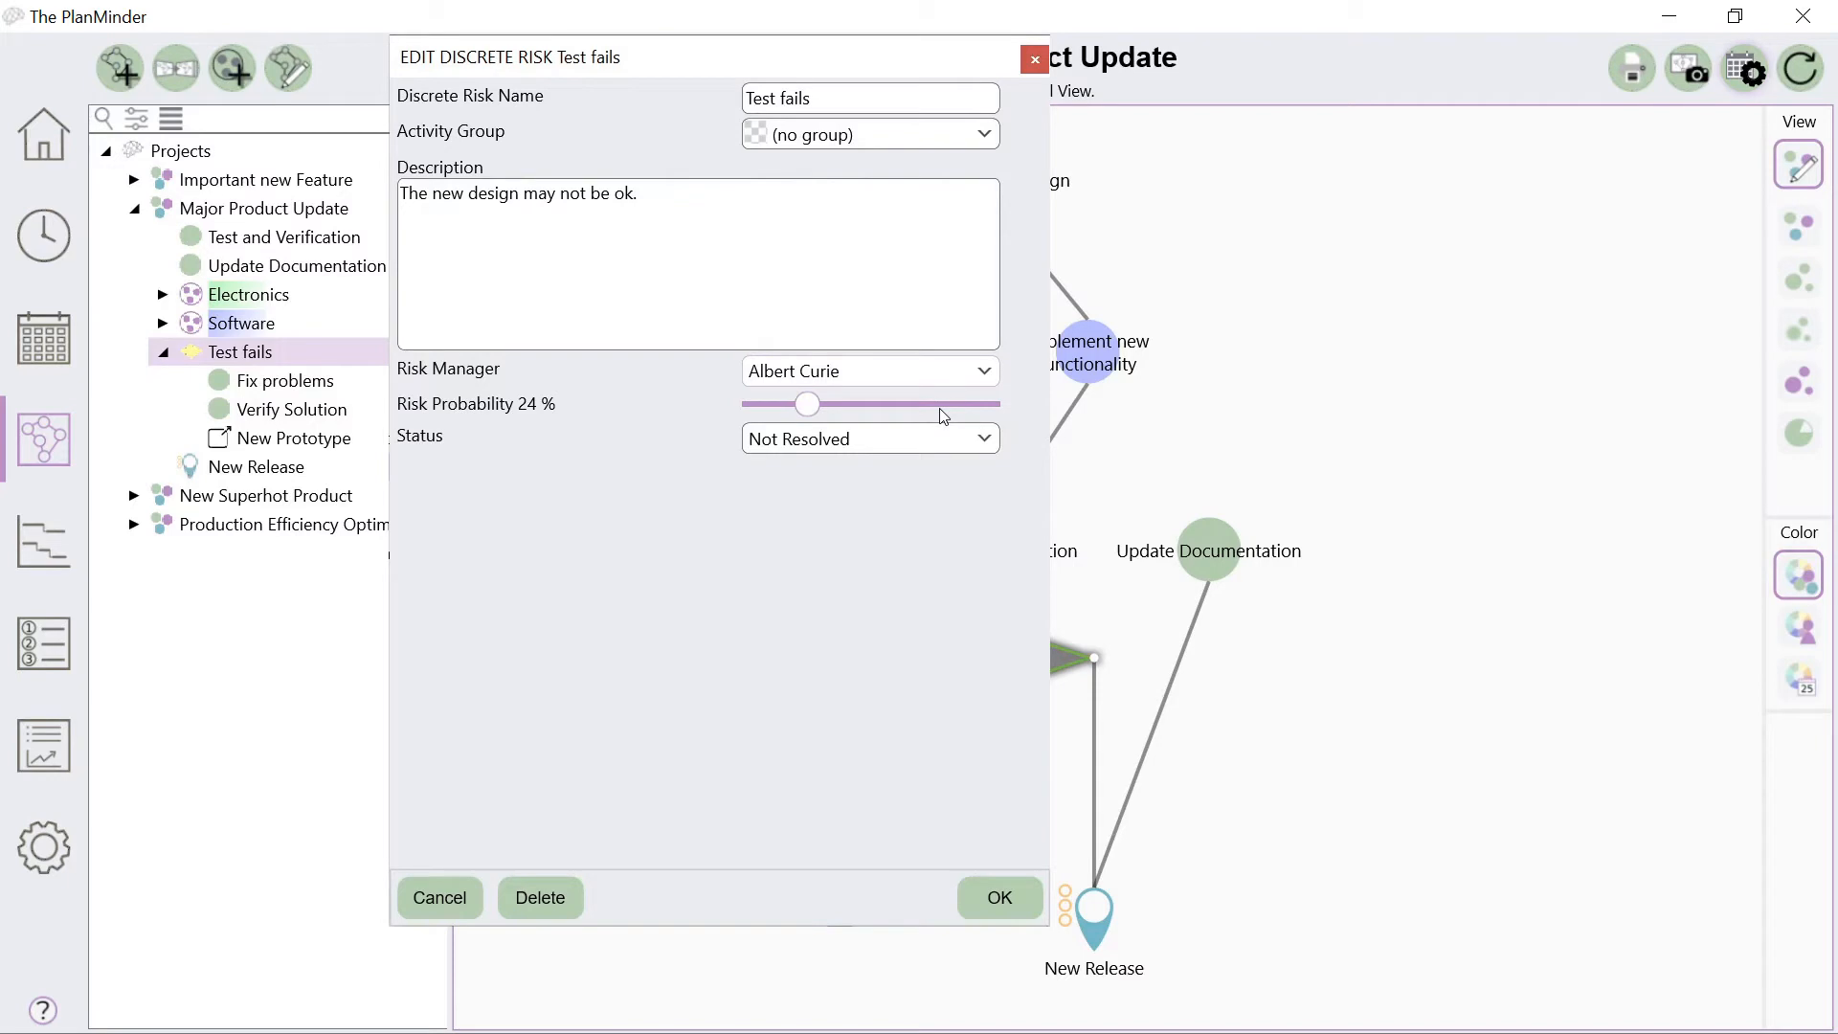
left_click(985, 442)
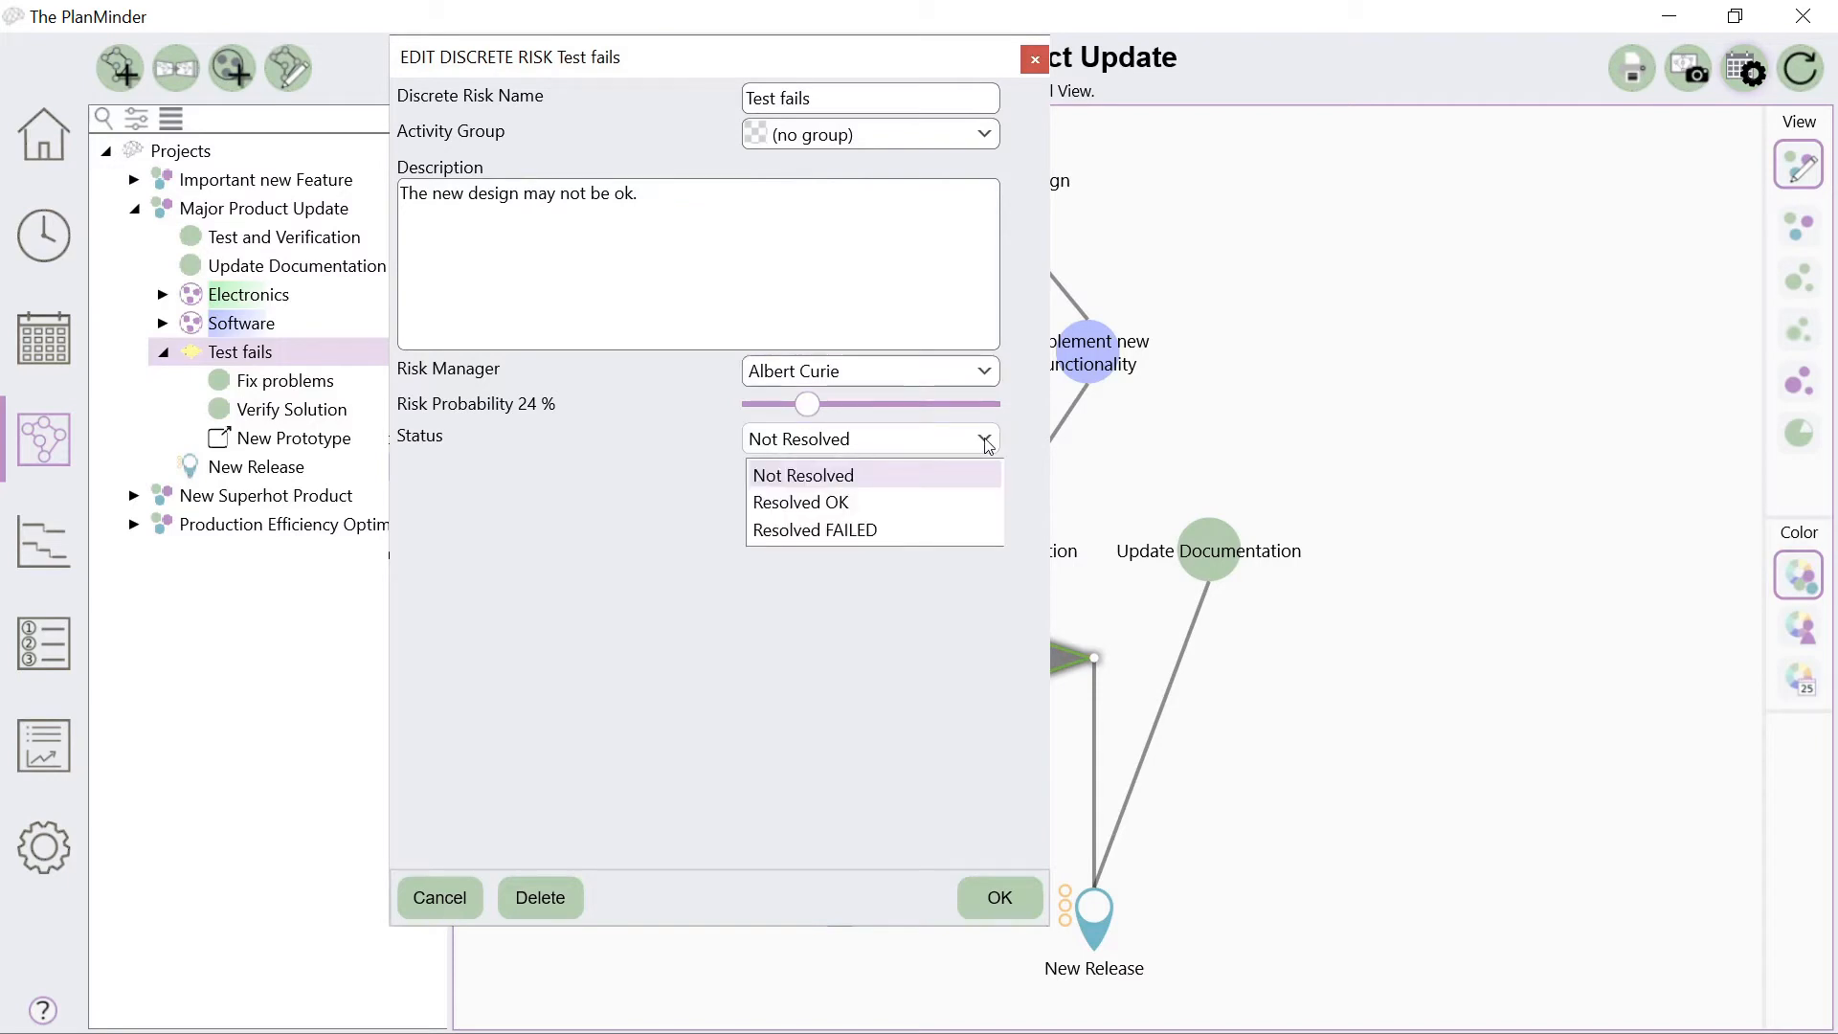
left_click(985, 441)
left_click(998, 897)
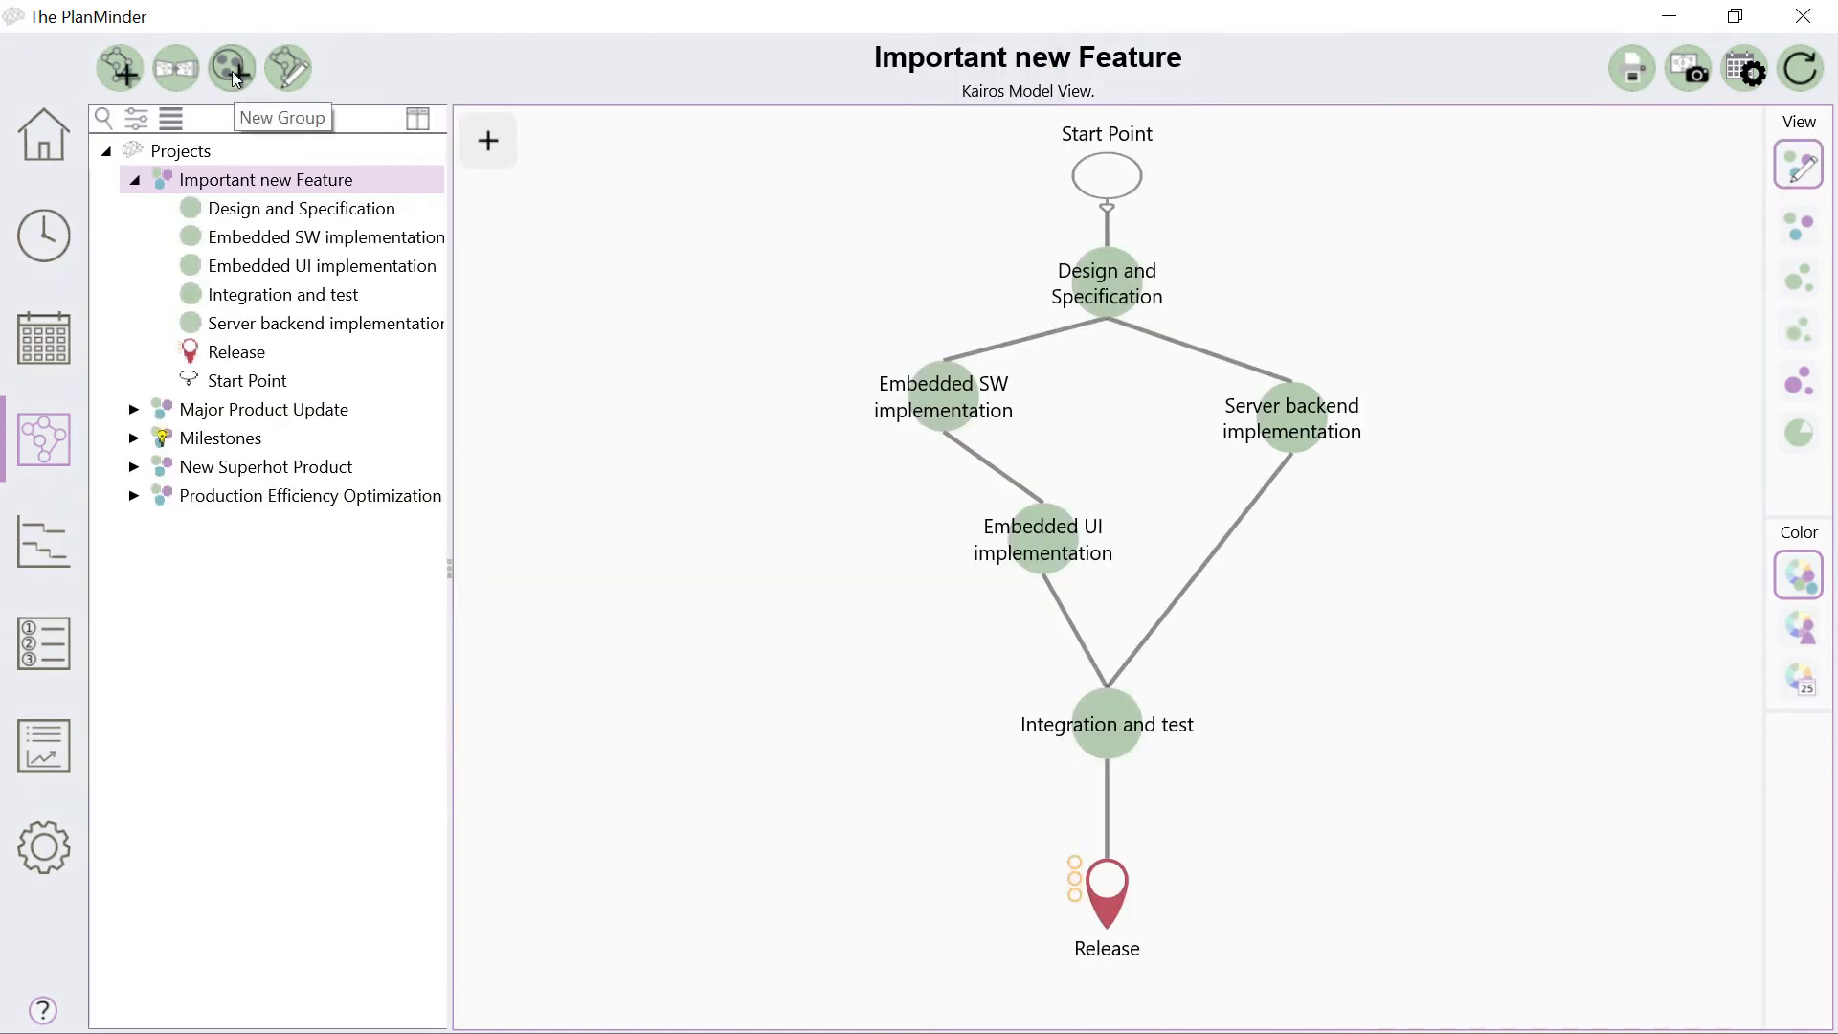
Create an activity group named Coding with a blue group color in the Important new Feature project
key("Return")
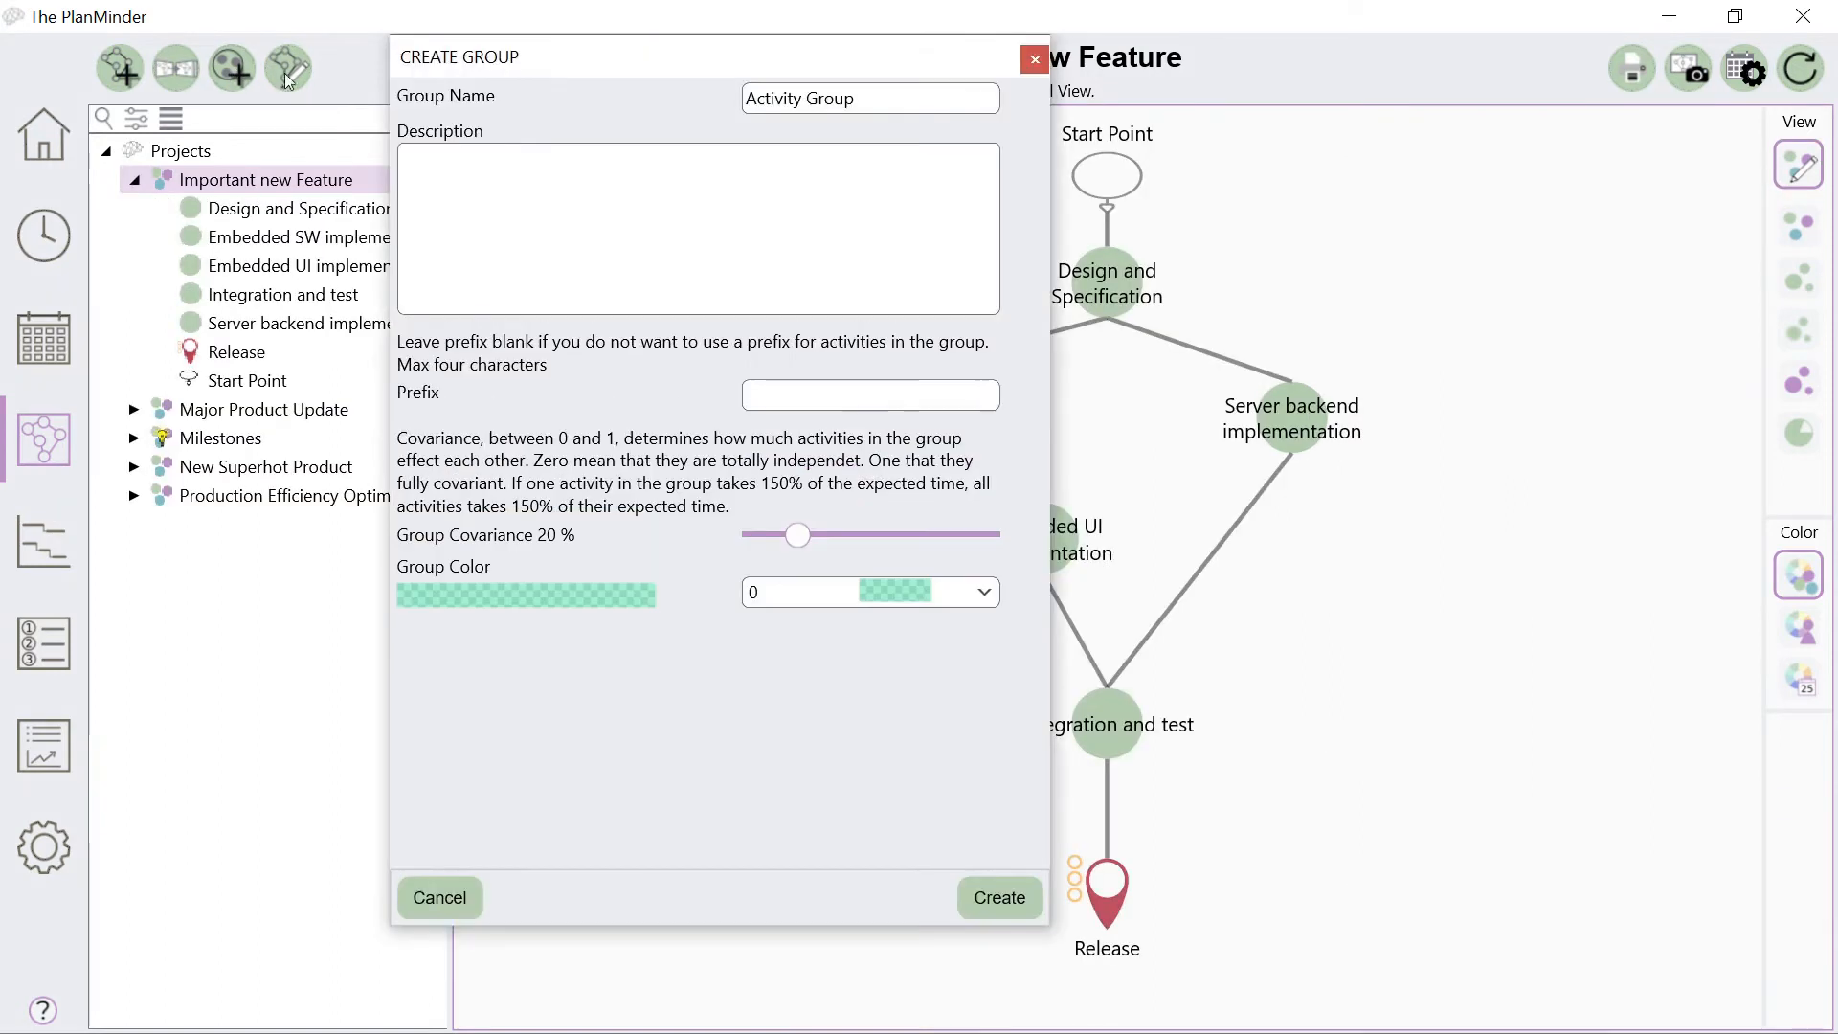
triple_click(876, 96)
type("Coding")
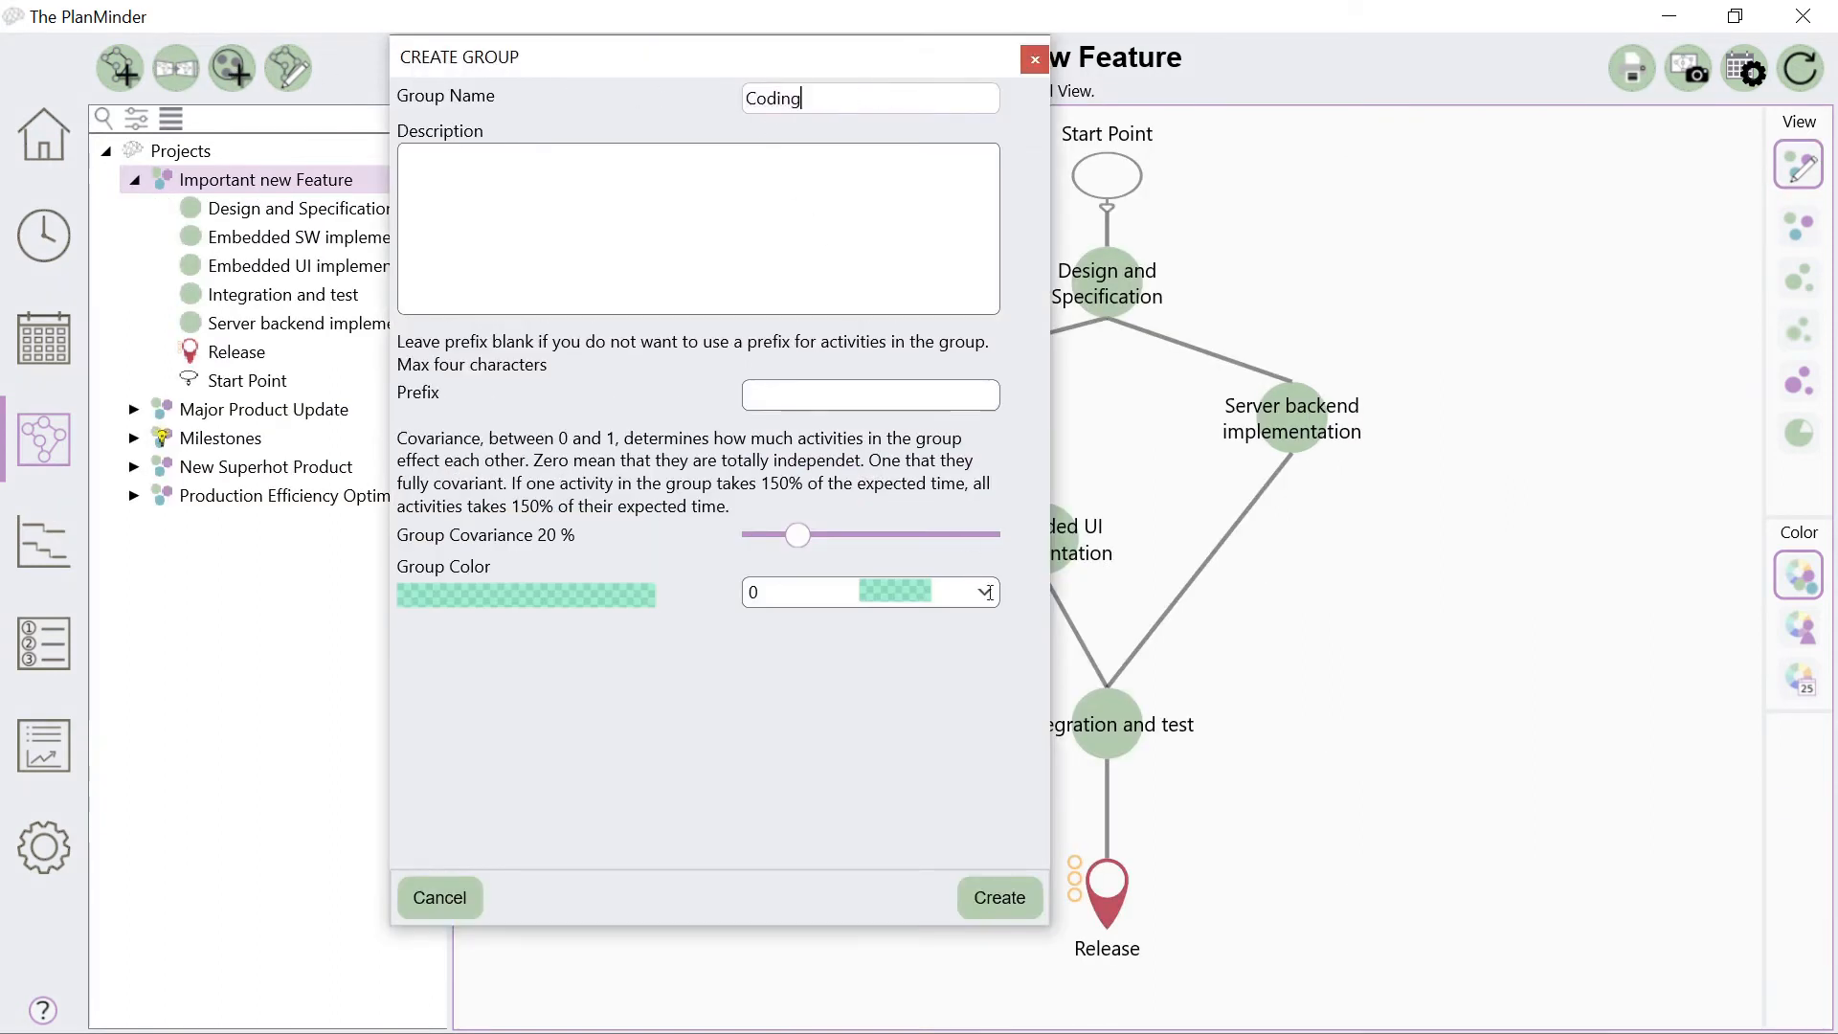
left_click(984, 591)
left_click(923, 689)
left_click(996, 897)
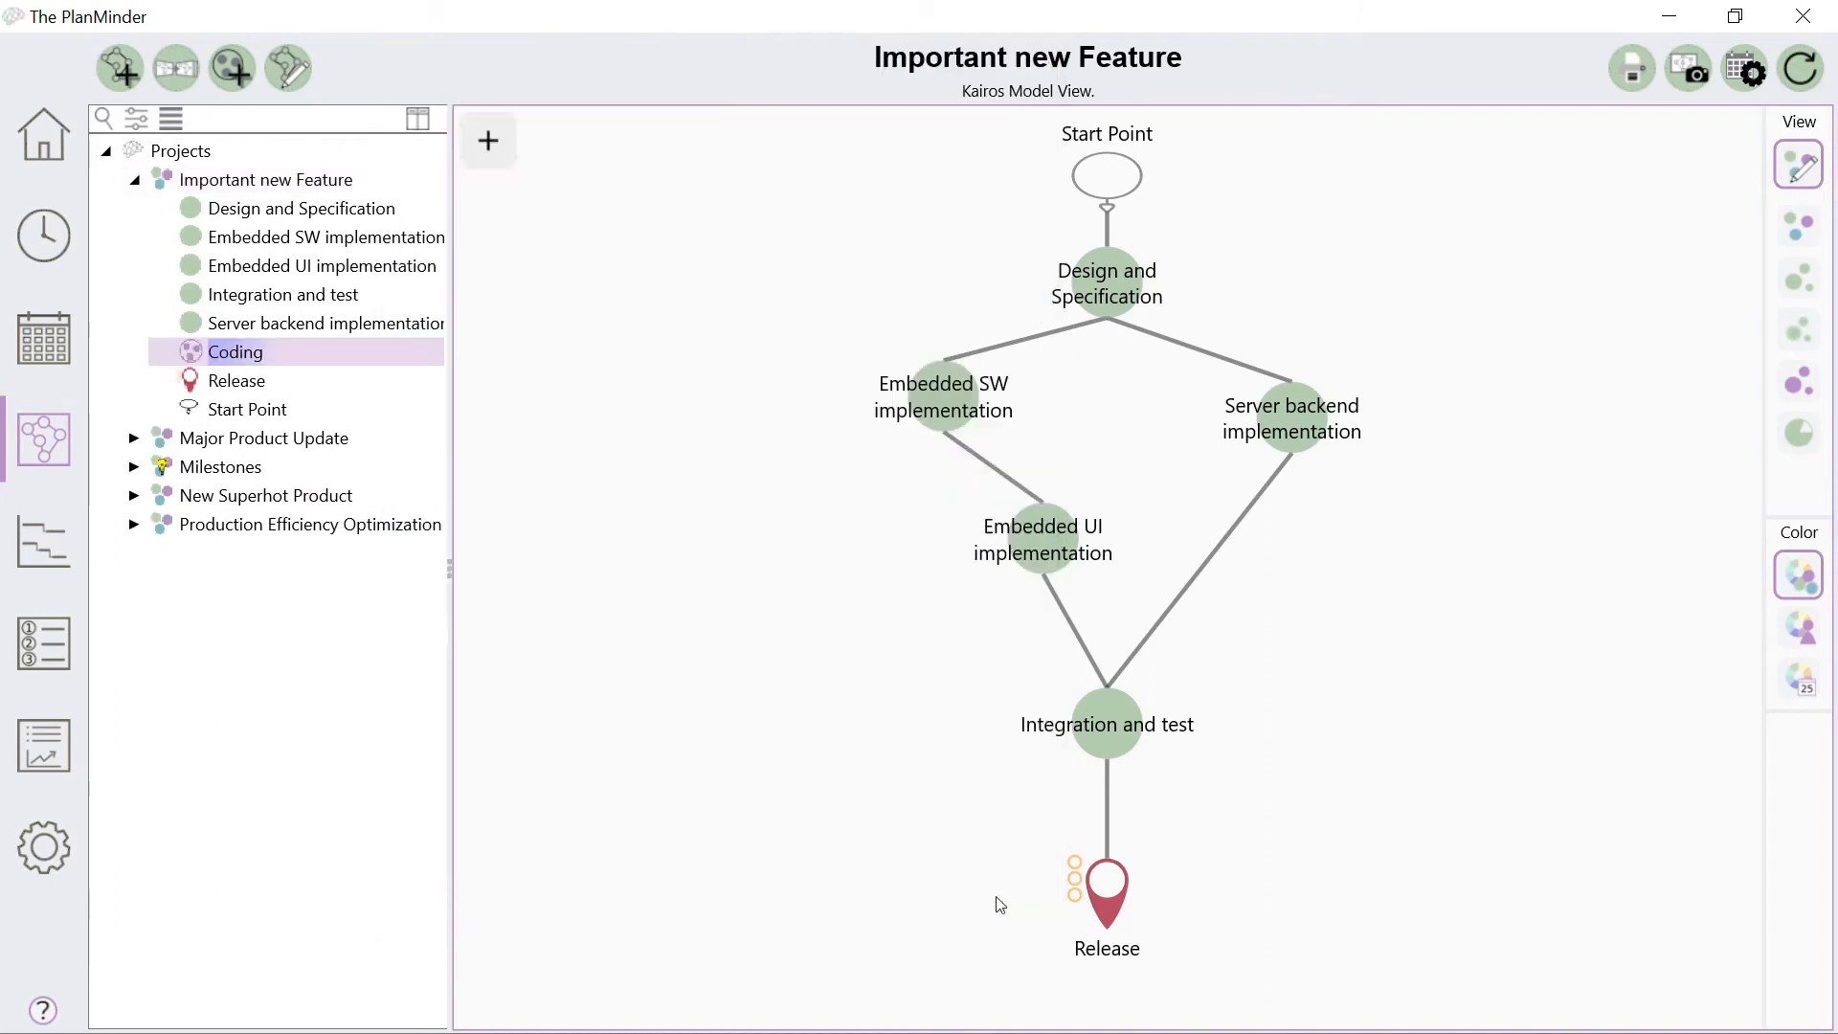
Move the Embedded SW, Embedded UI and Server backend implementation activities into the Coding group
left_click_drag(253, 239, 236, 297)
key("Return")
key("Return")
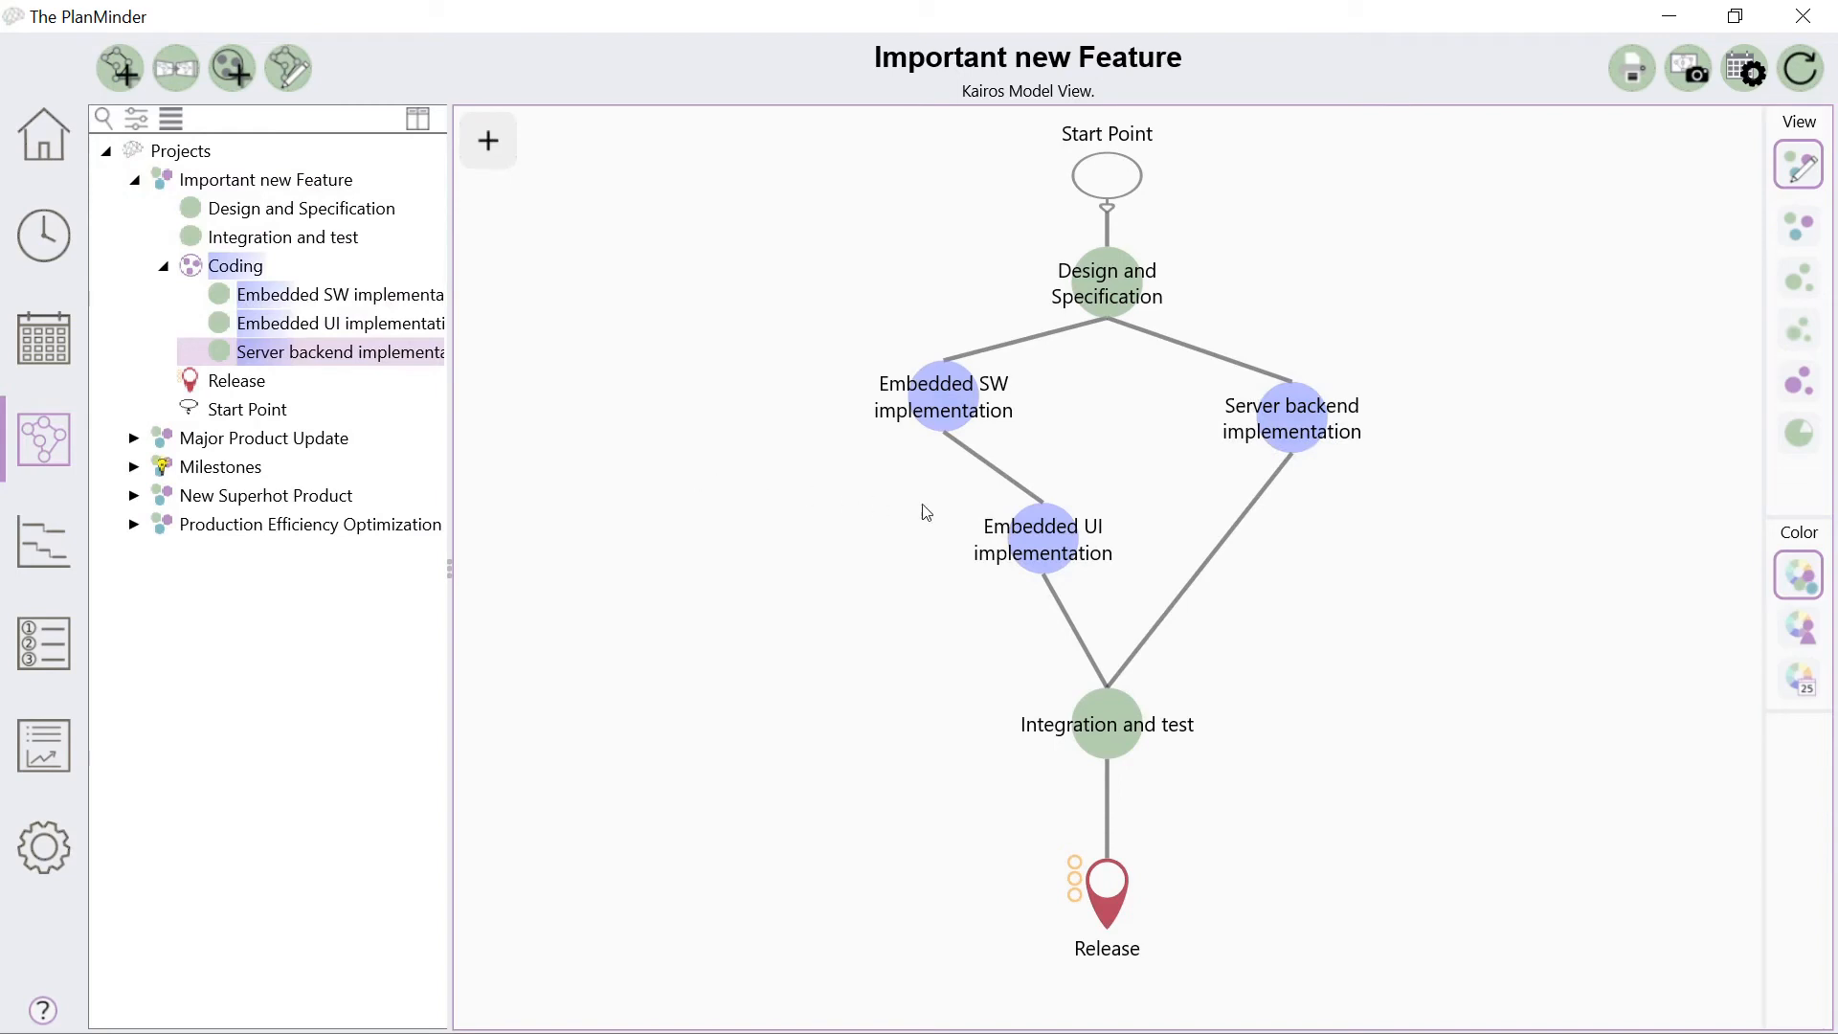
Examine the Important new Feature model colored by person, and try the remaining color mode
left_click(1801, 630)
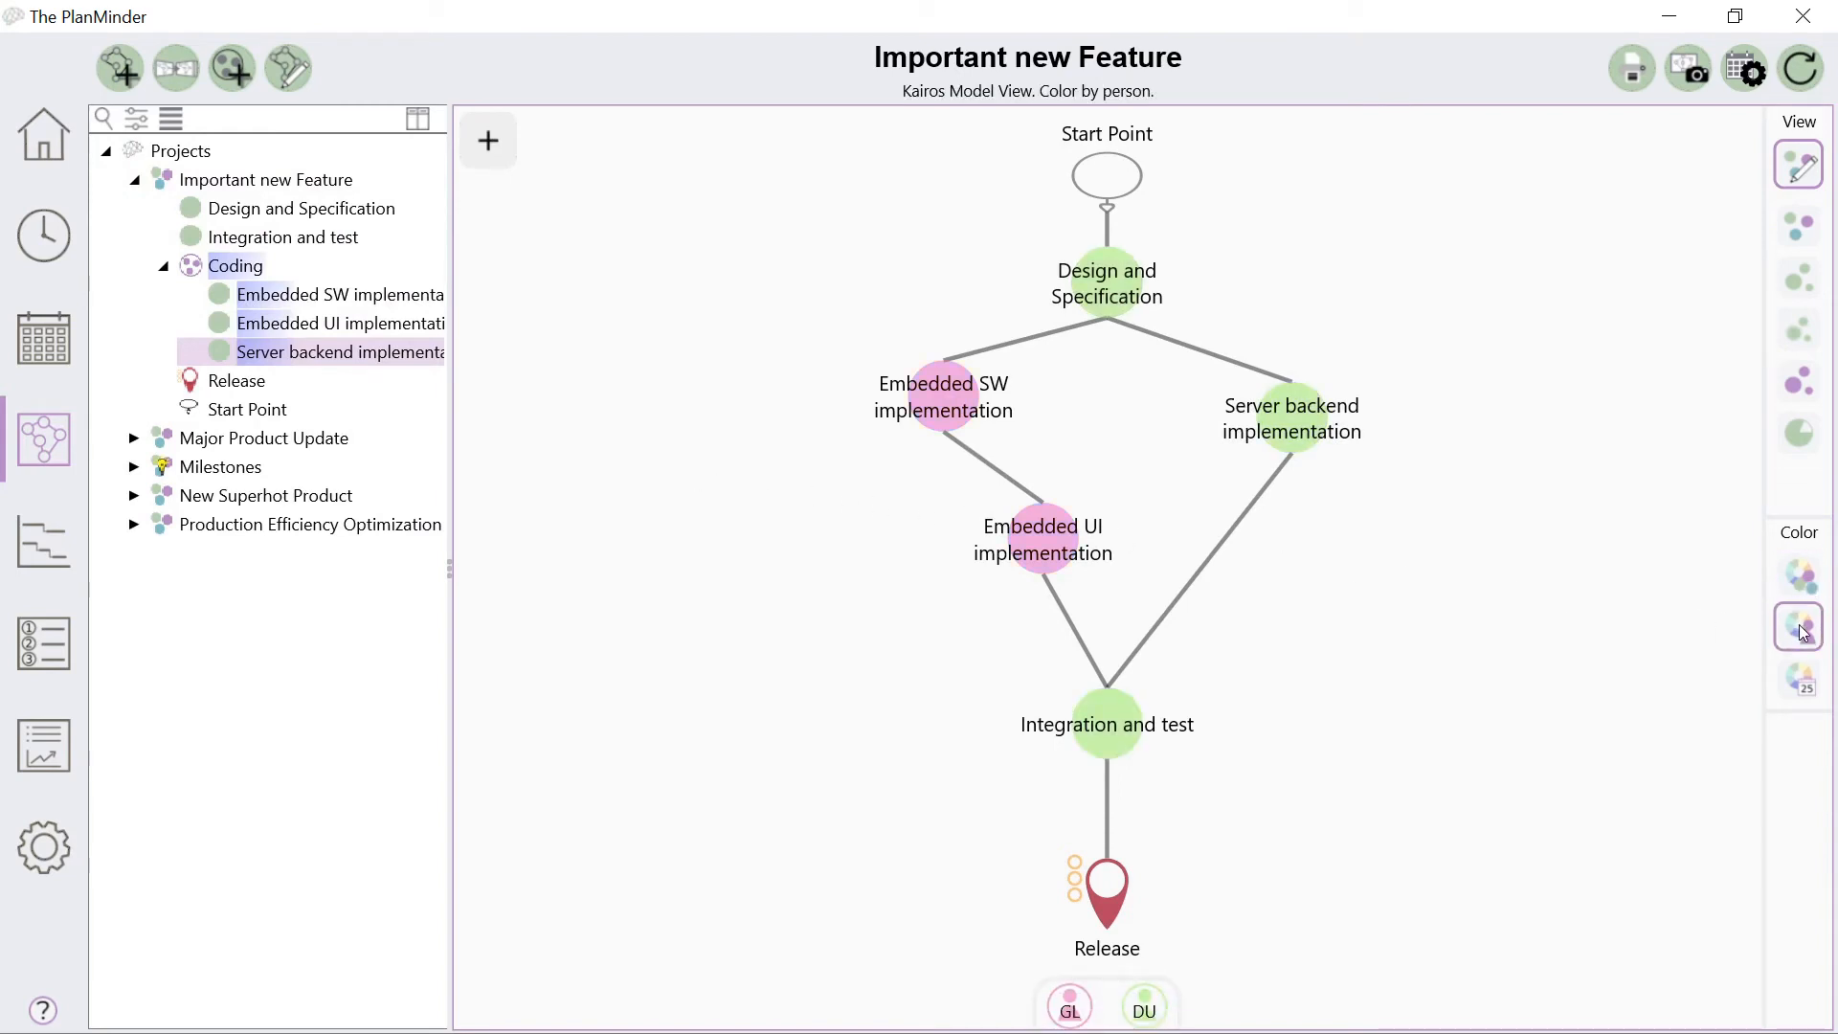
left_click(1807, 679)
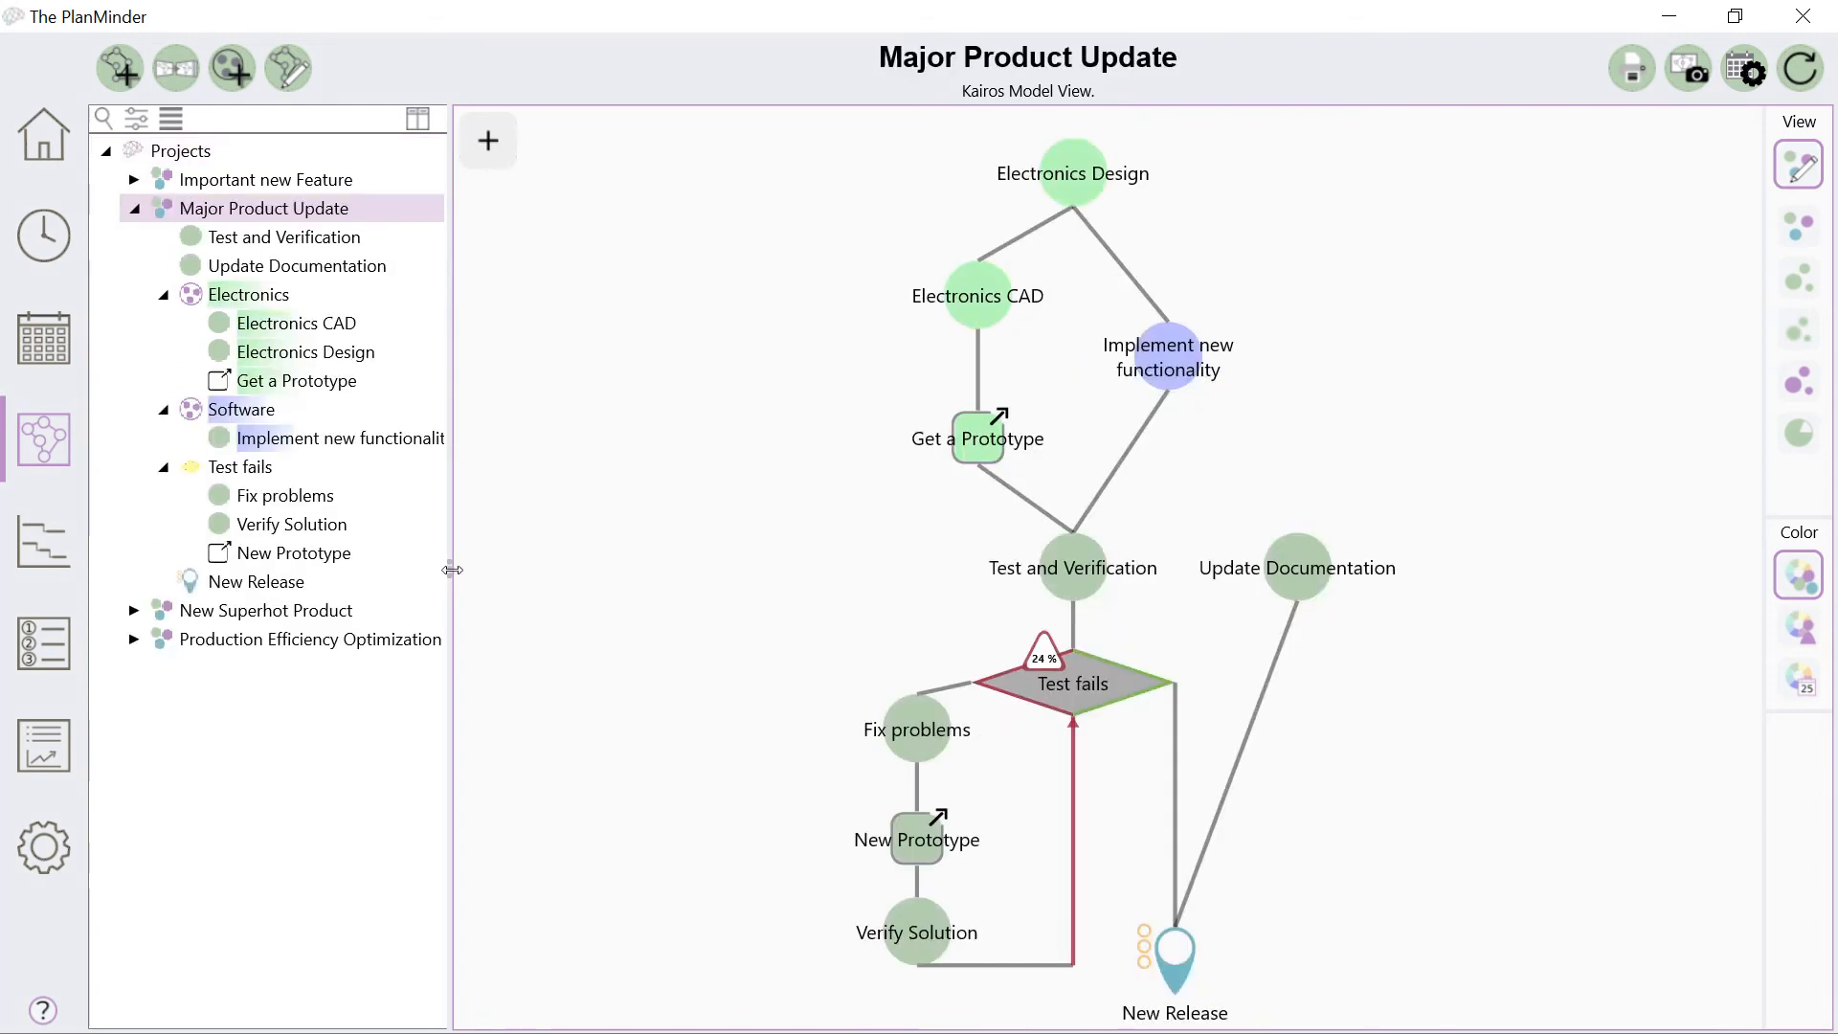
Widen the project list with alternating row shading and show its Default cost columns
left_click_drag(449, 569, 1382, 570)
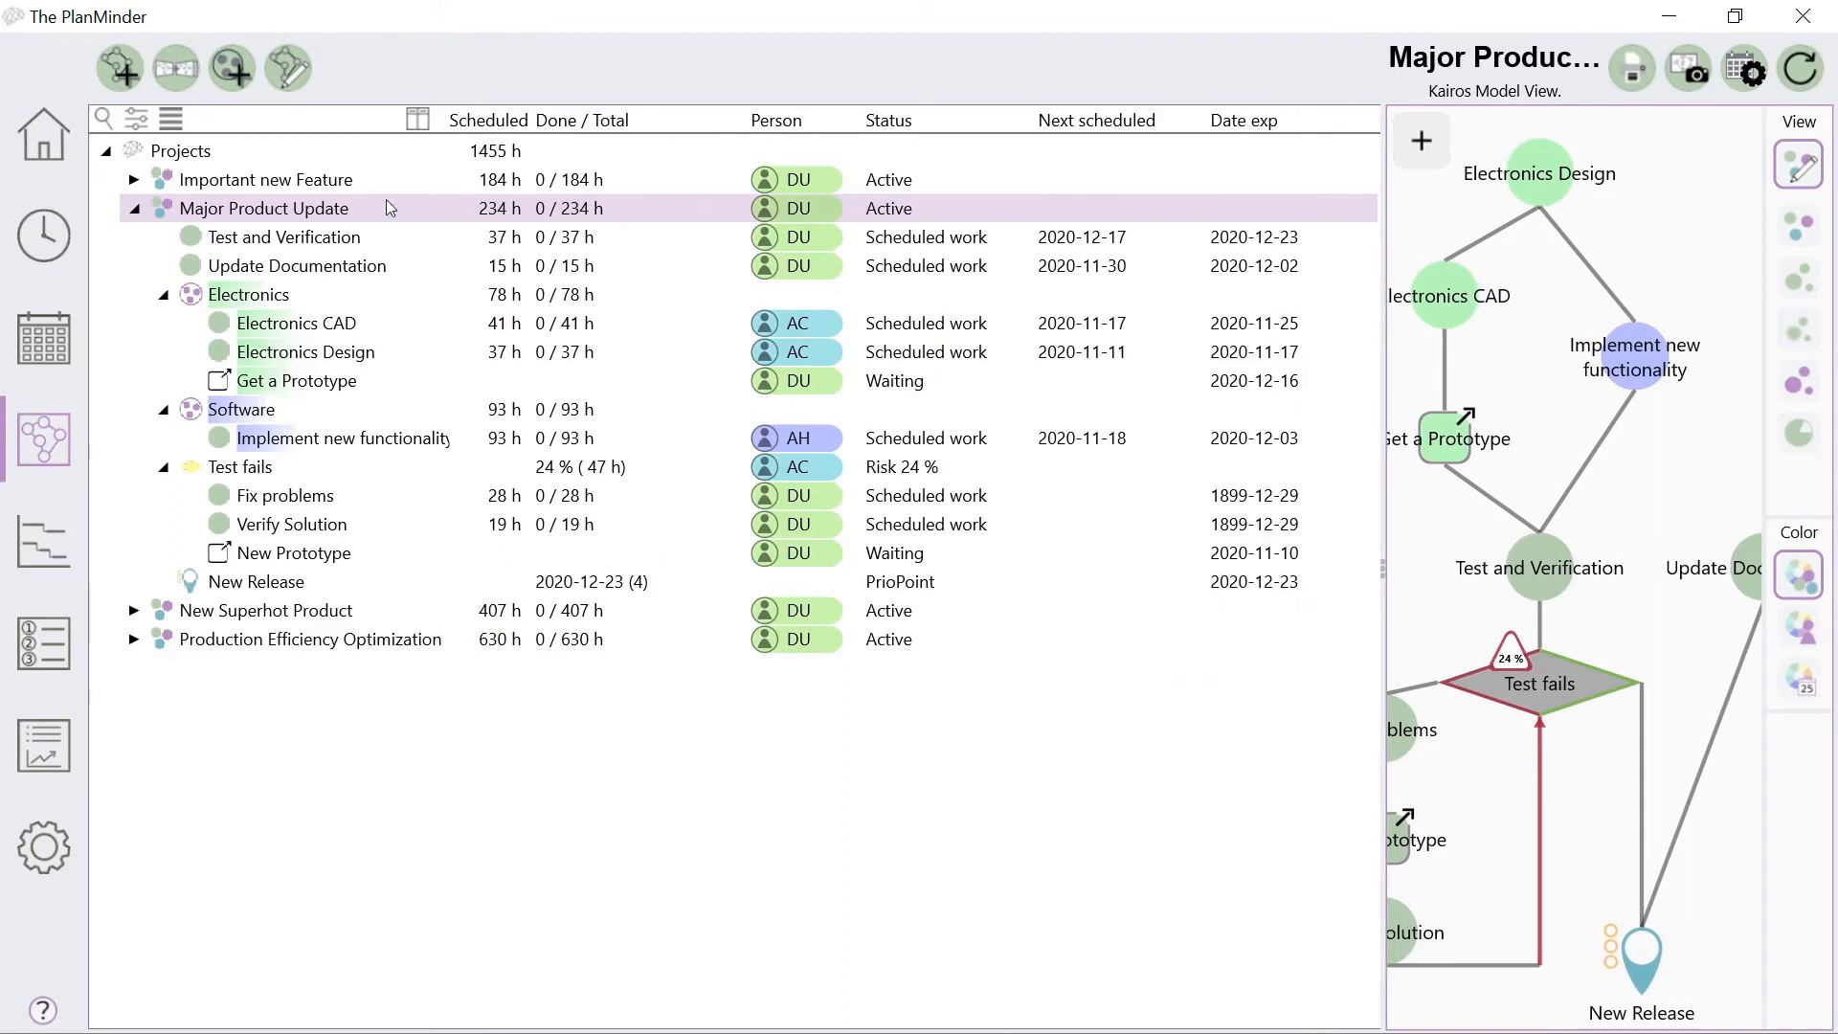
left_click(173, 119)
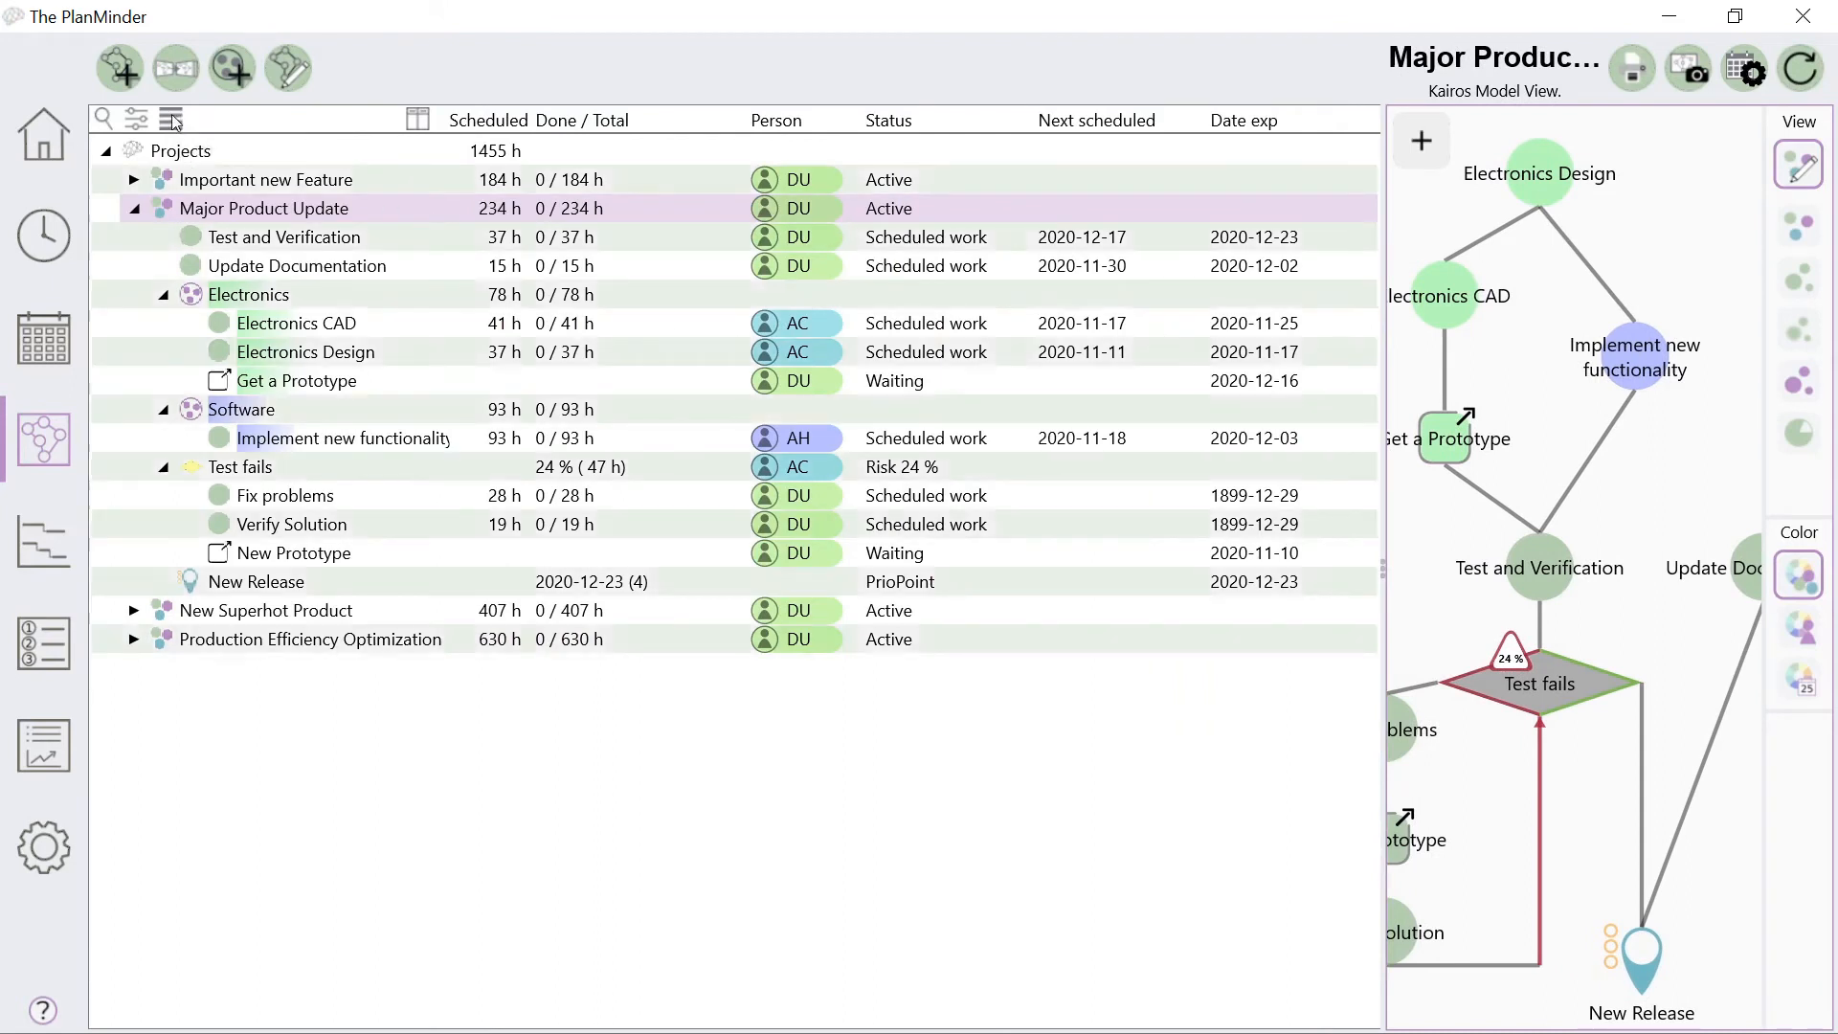
left_click(421, 122)
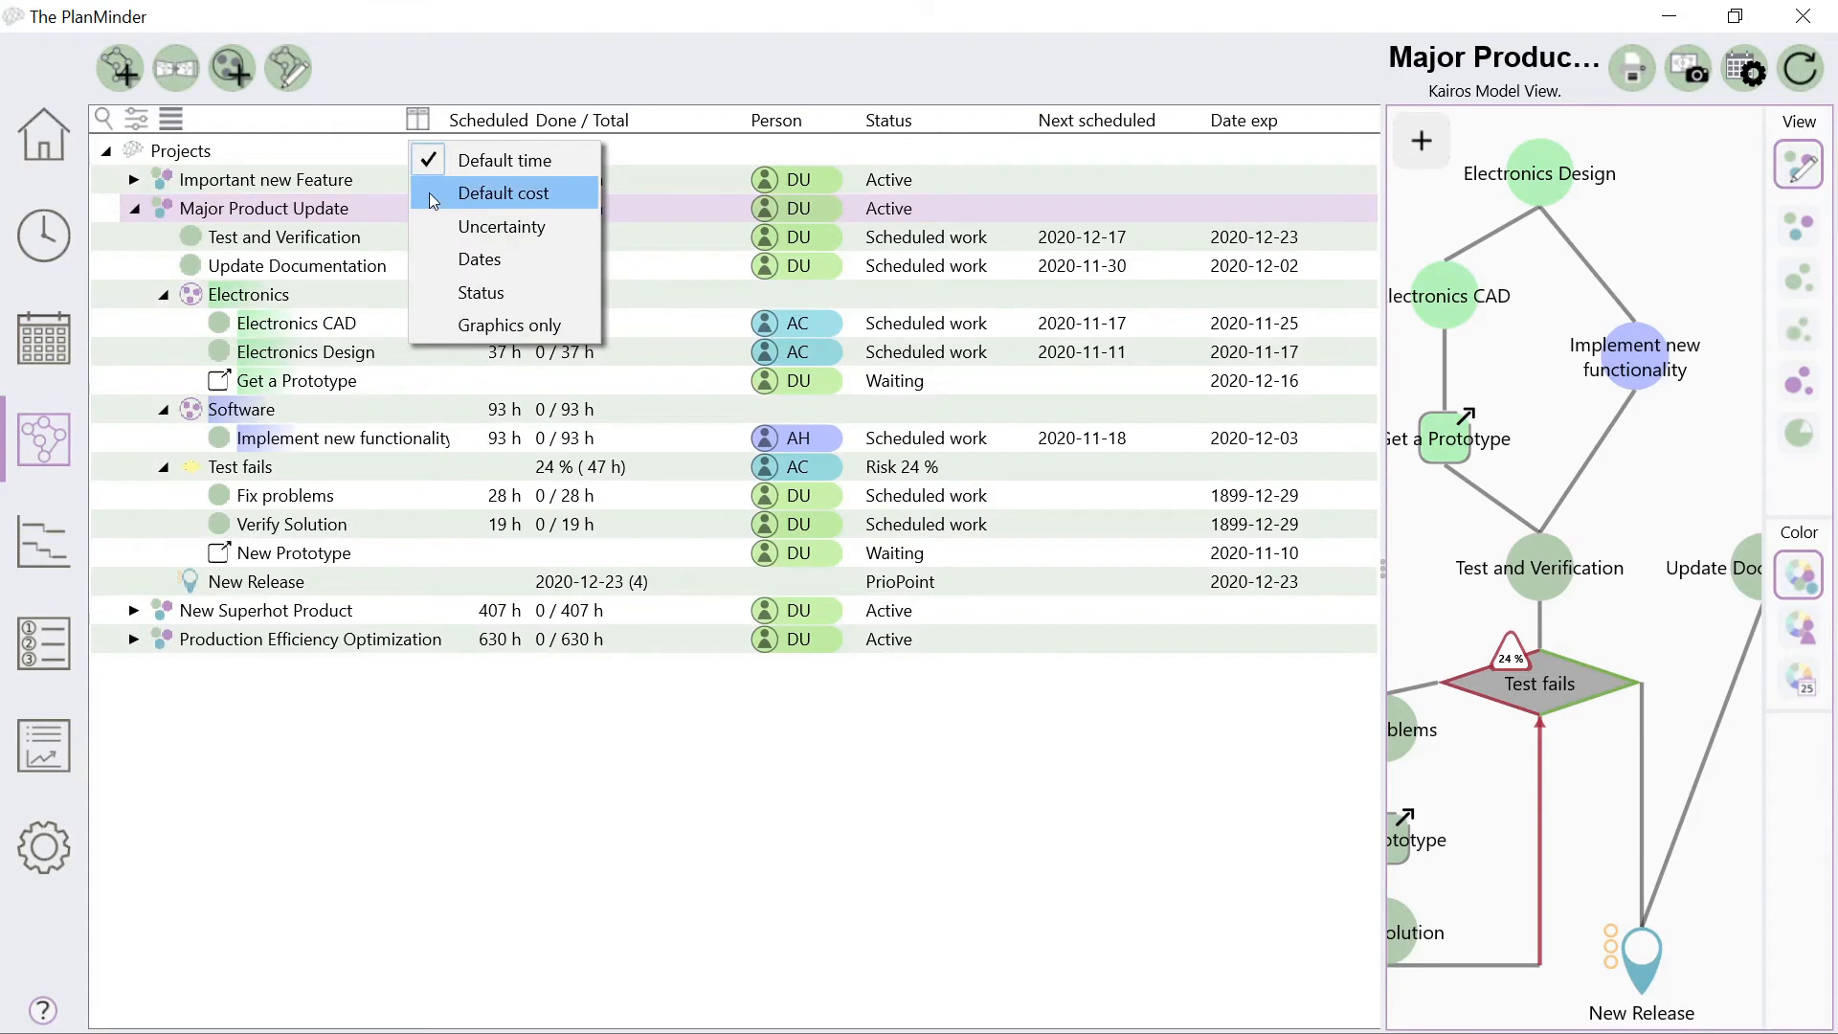
left_click(433, 197)
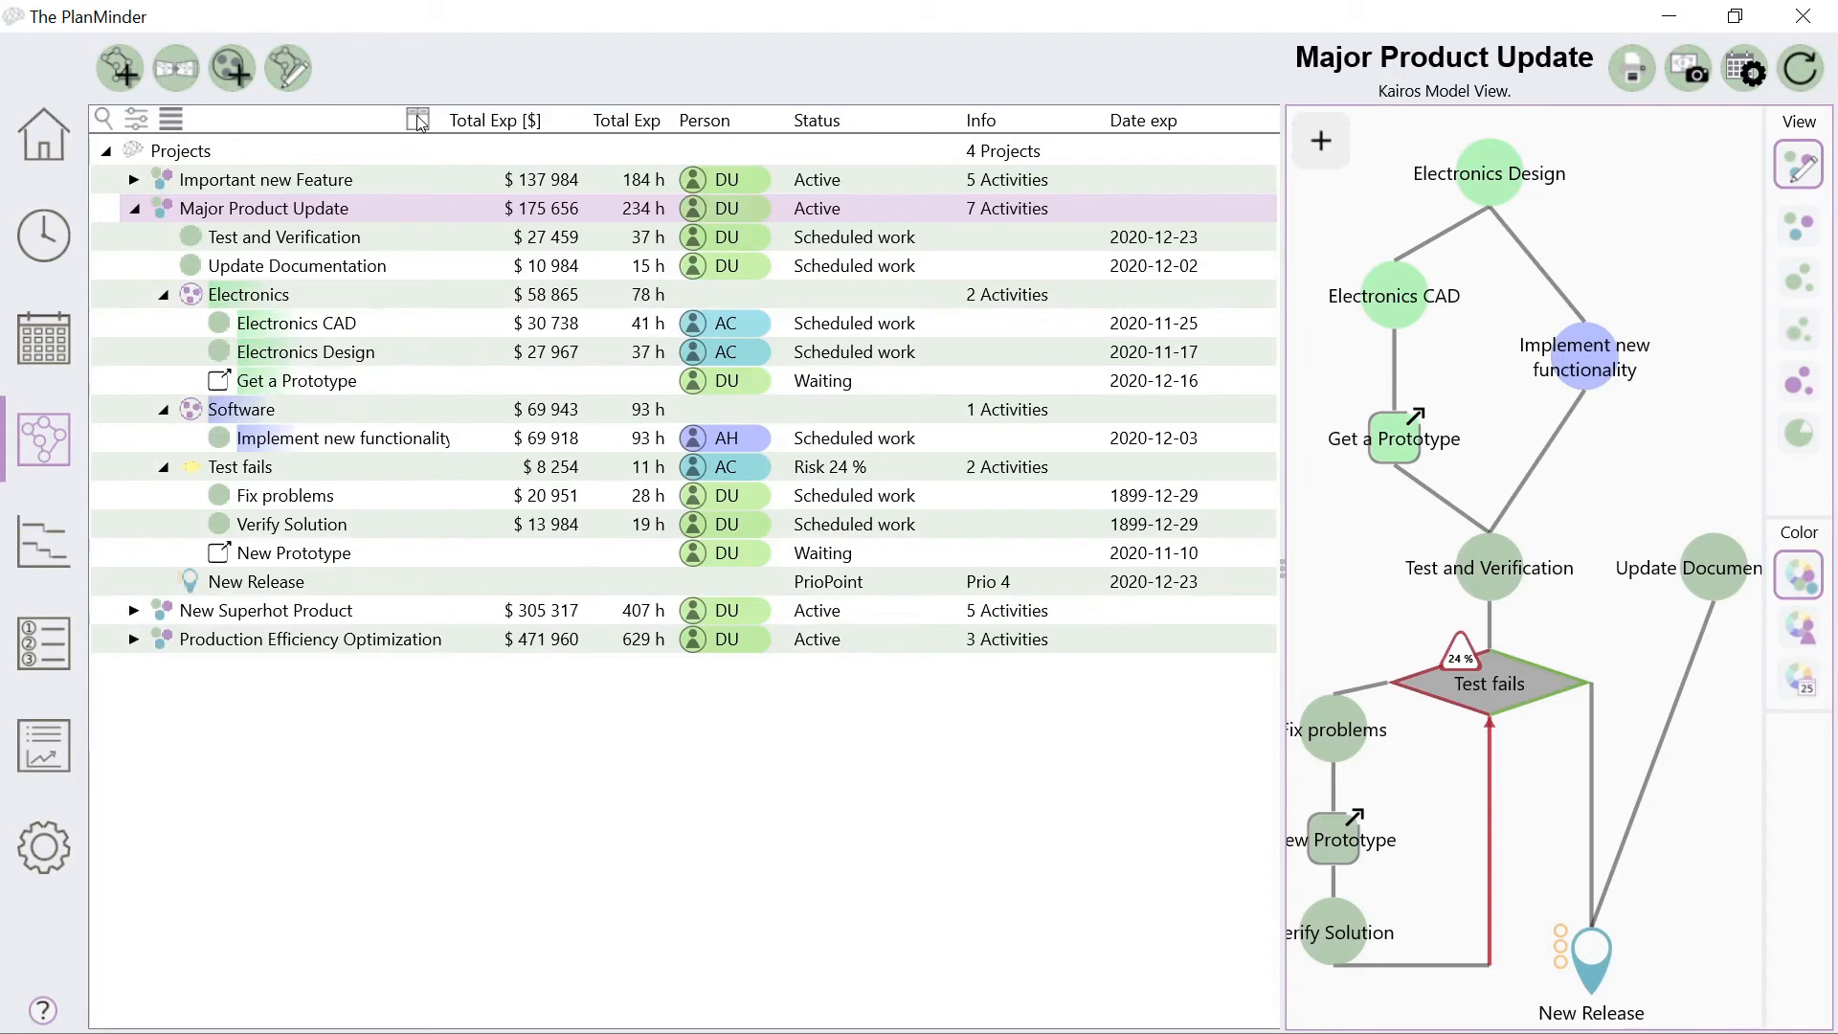
Switch the project list to the Graphics only column set and narrow the list back beside the model
left_click(419, 118)
left_click(434, 331)
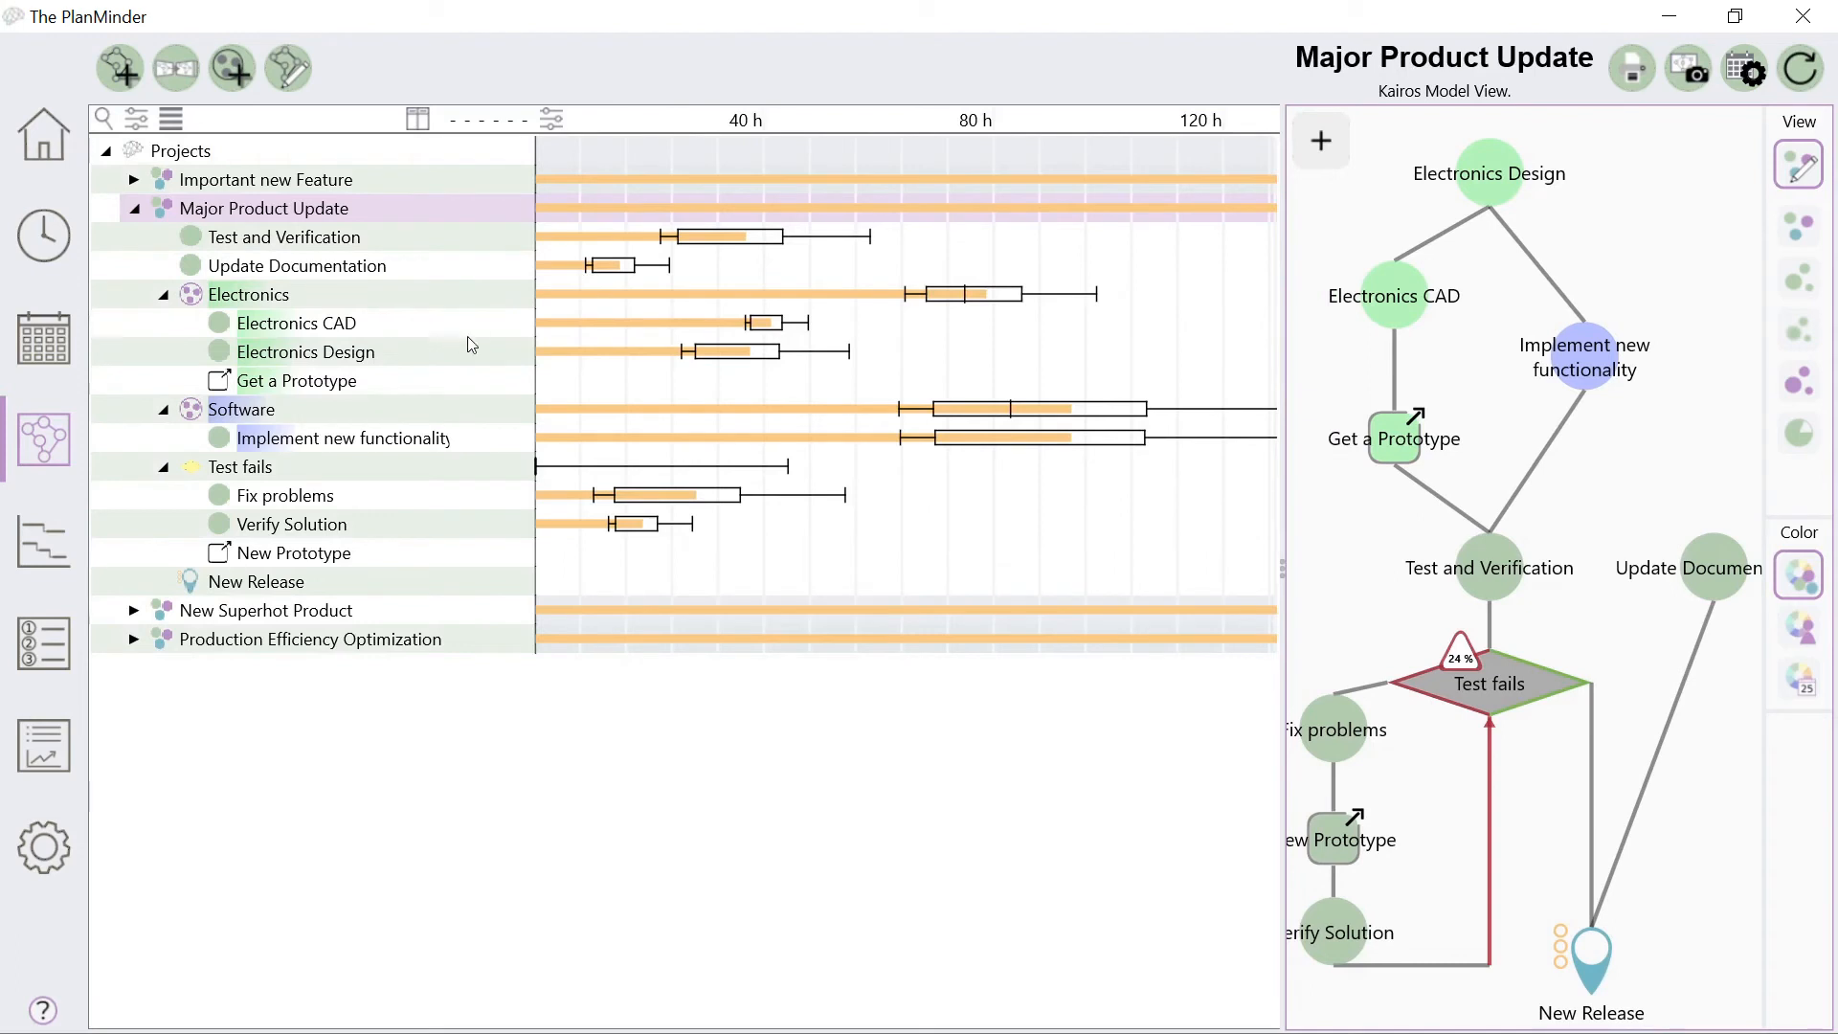
left_click_drag(1282, 570, 449, 569)
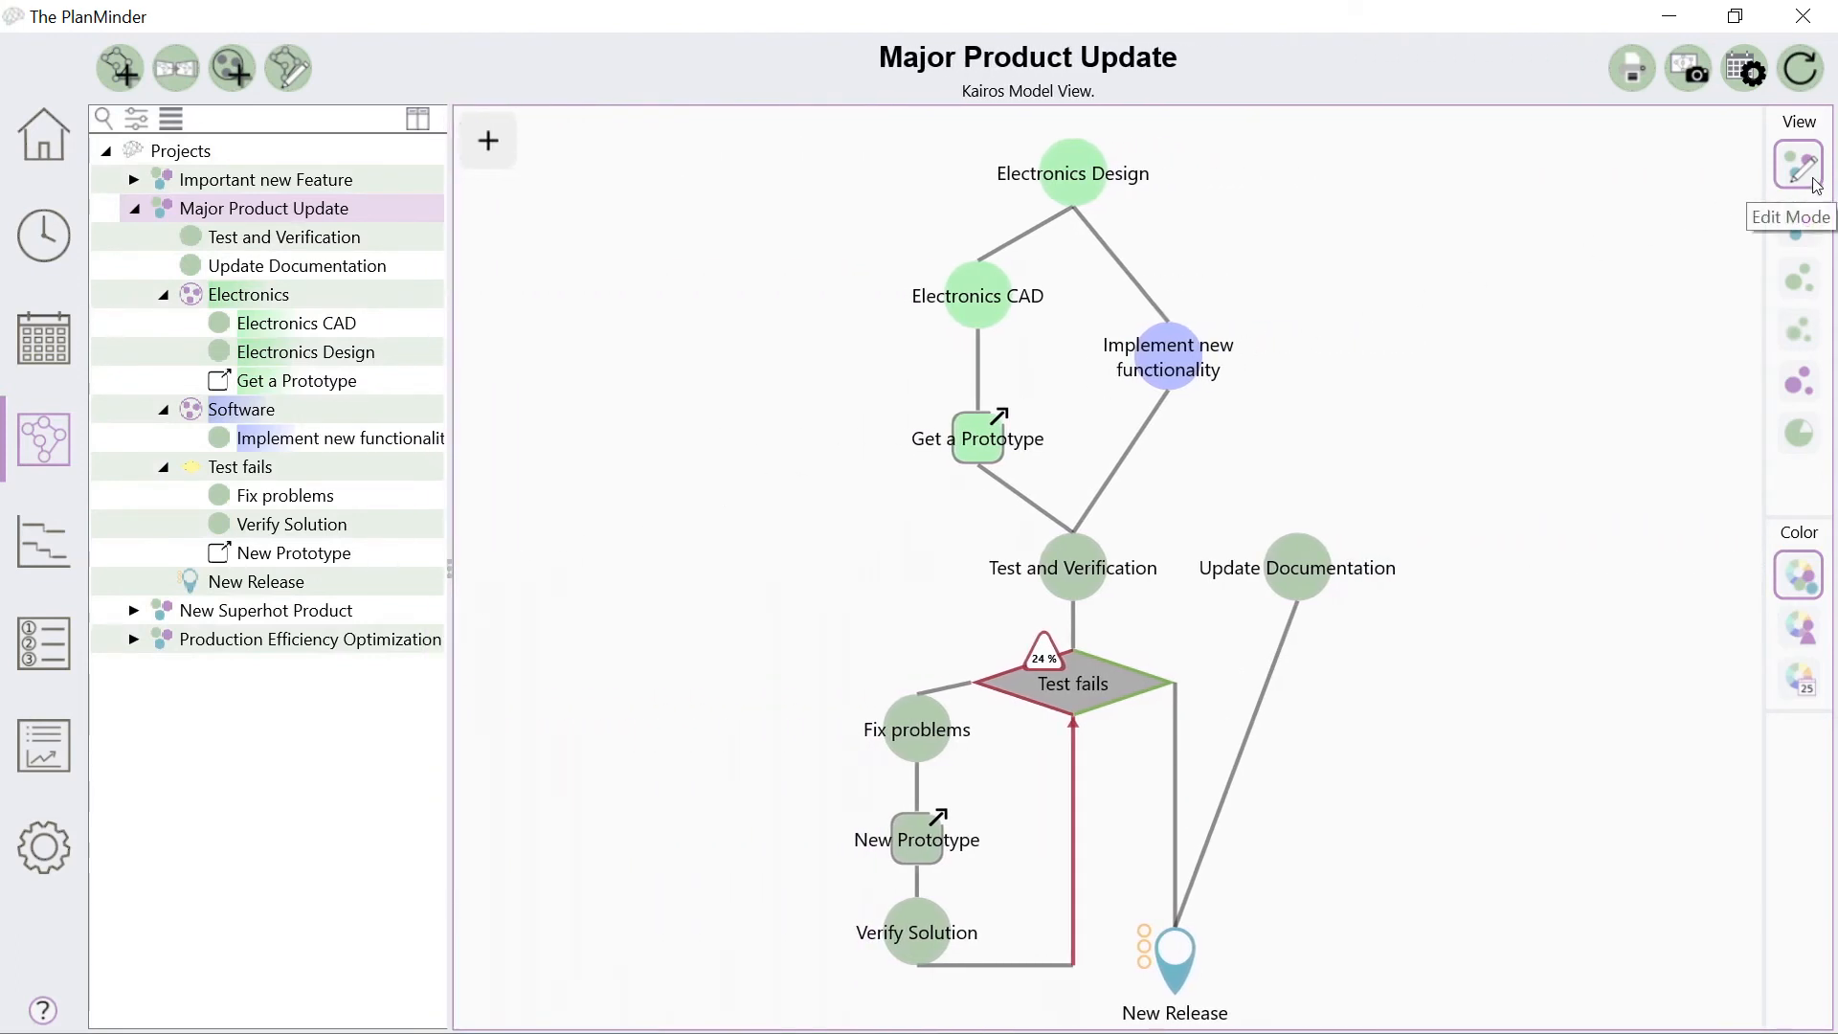
Examine the Major Product Update model in Normal View, Expected Time, Uncertainty, Remaining Time and work-done pie chart views
left_click(1807, 240)
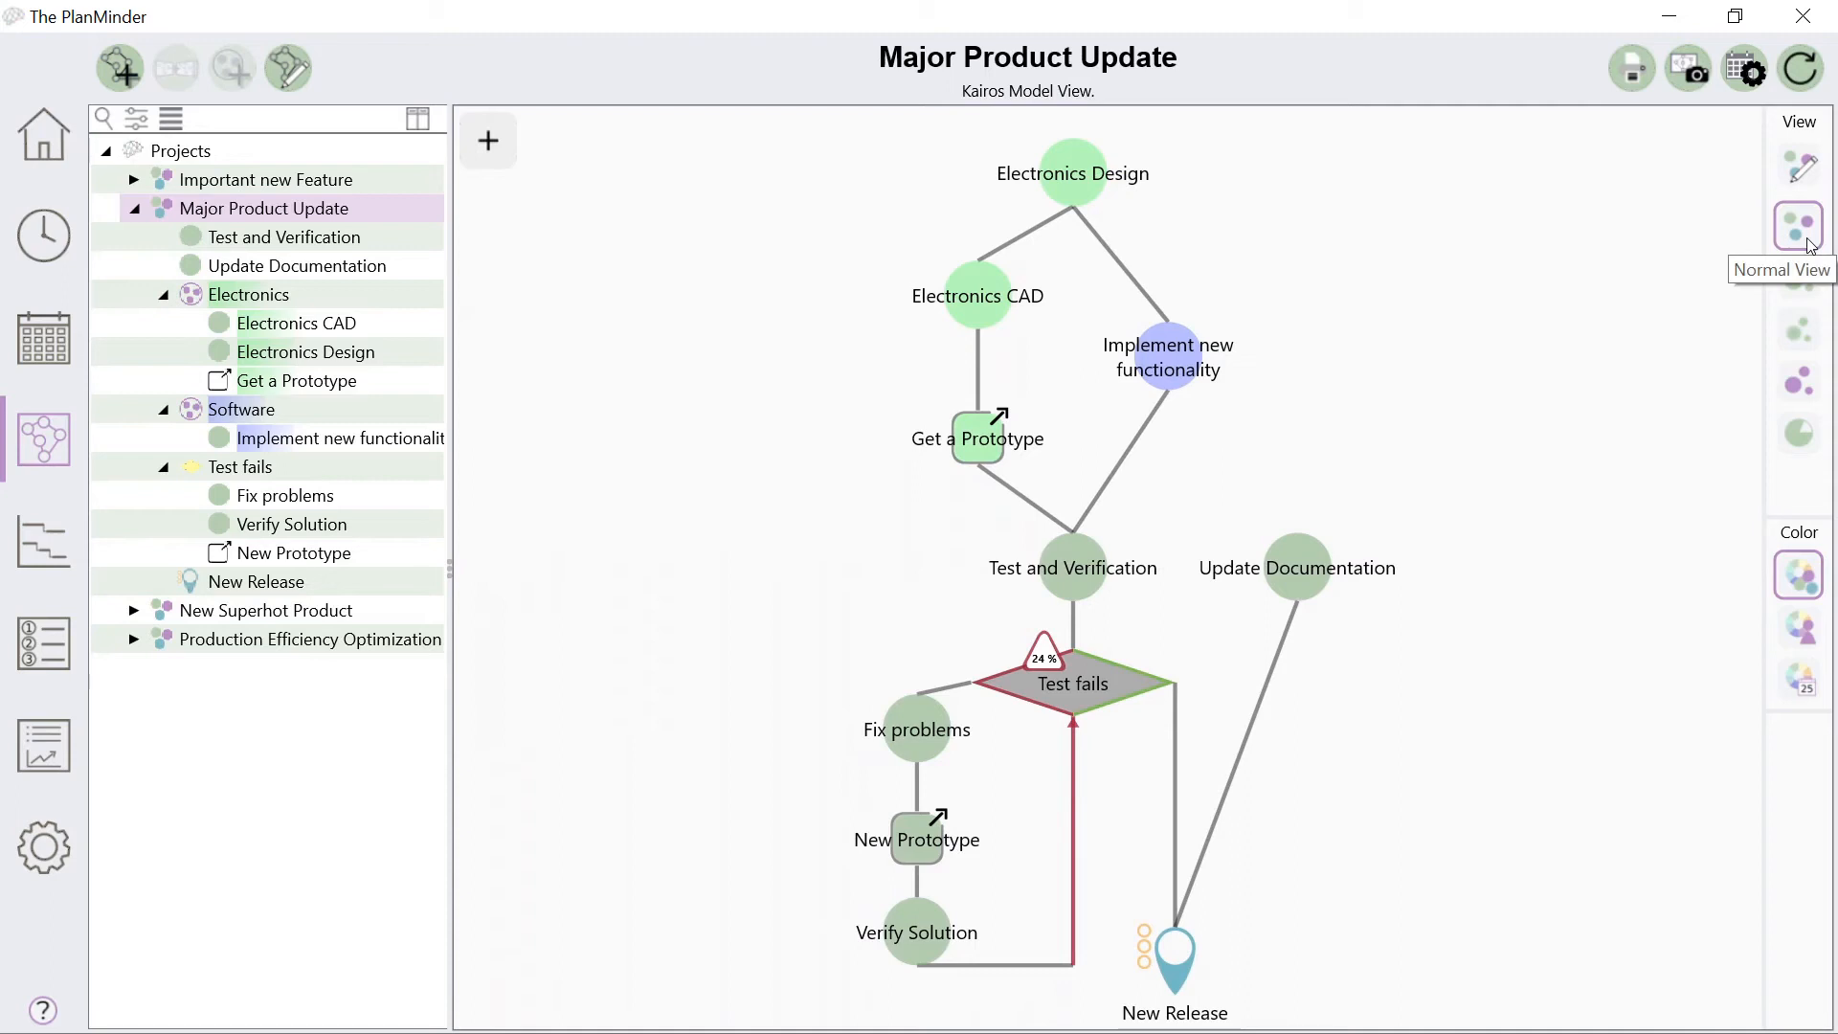
left_click(1816, 284)
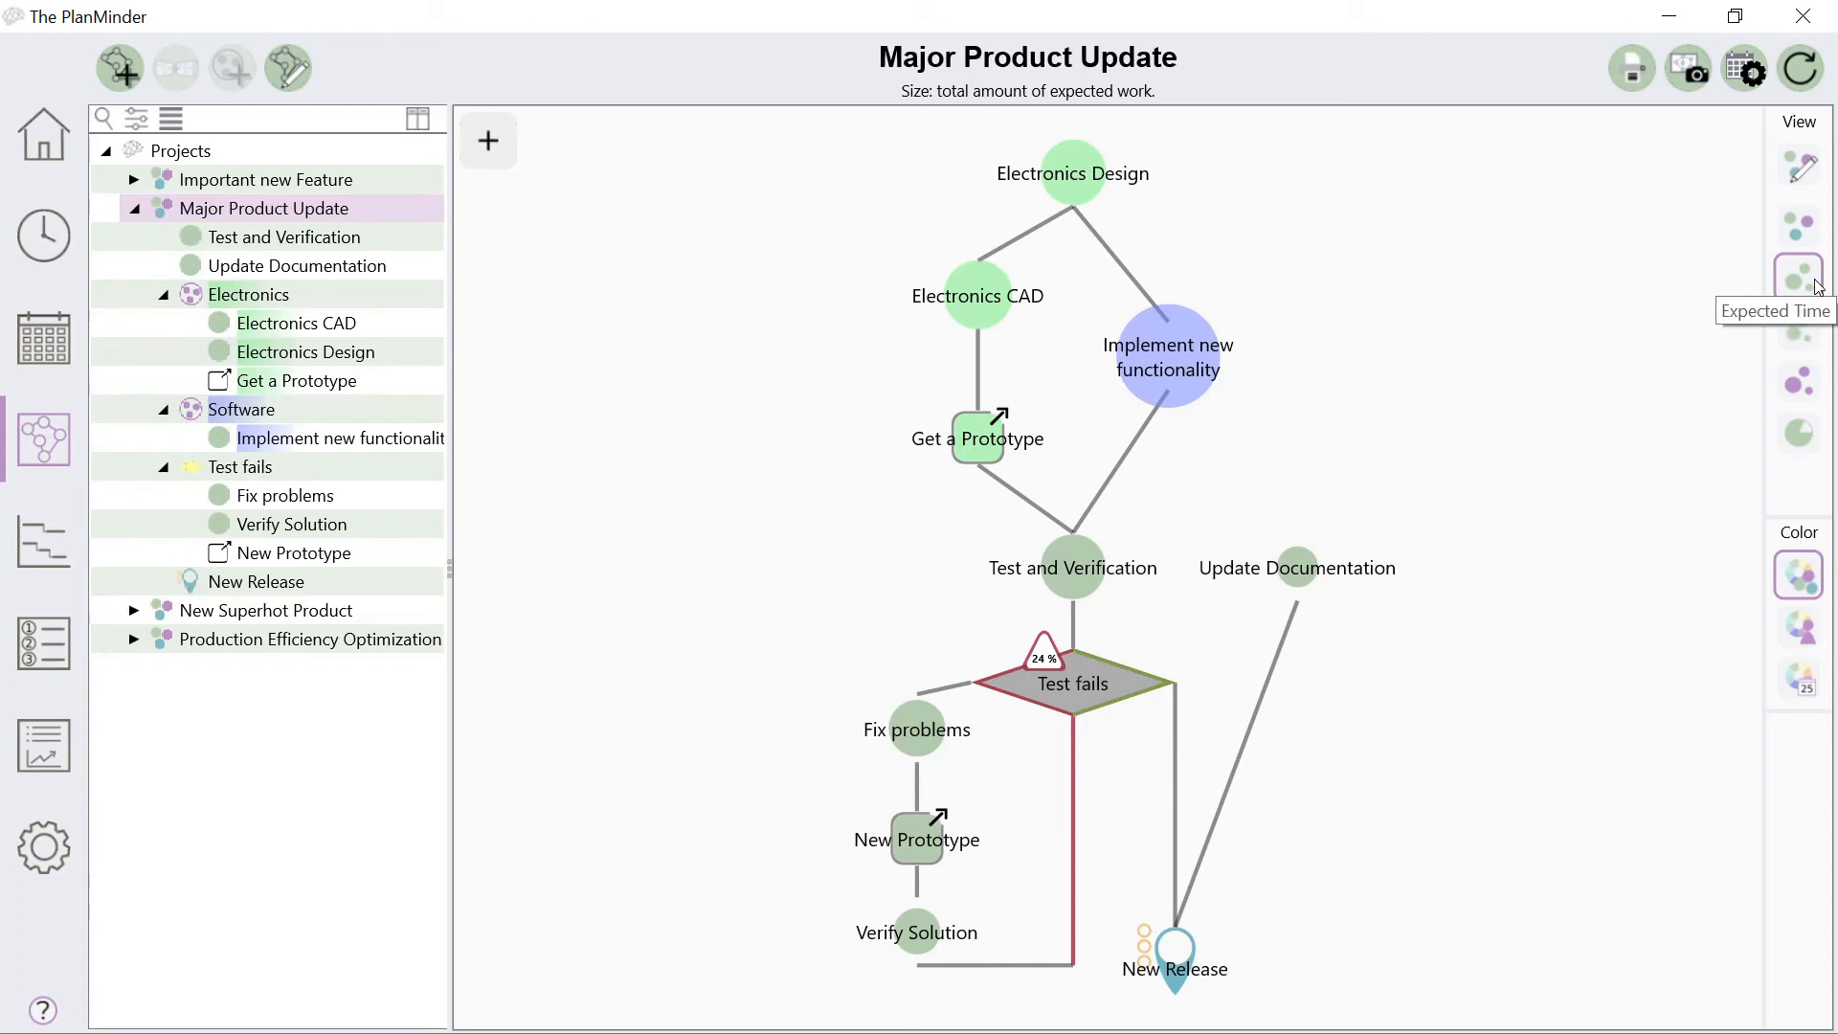
left_click(1812, 330)
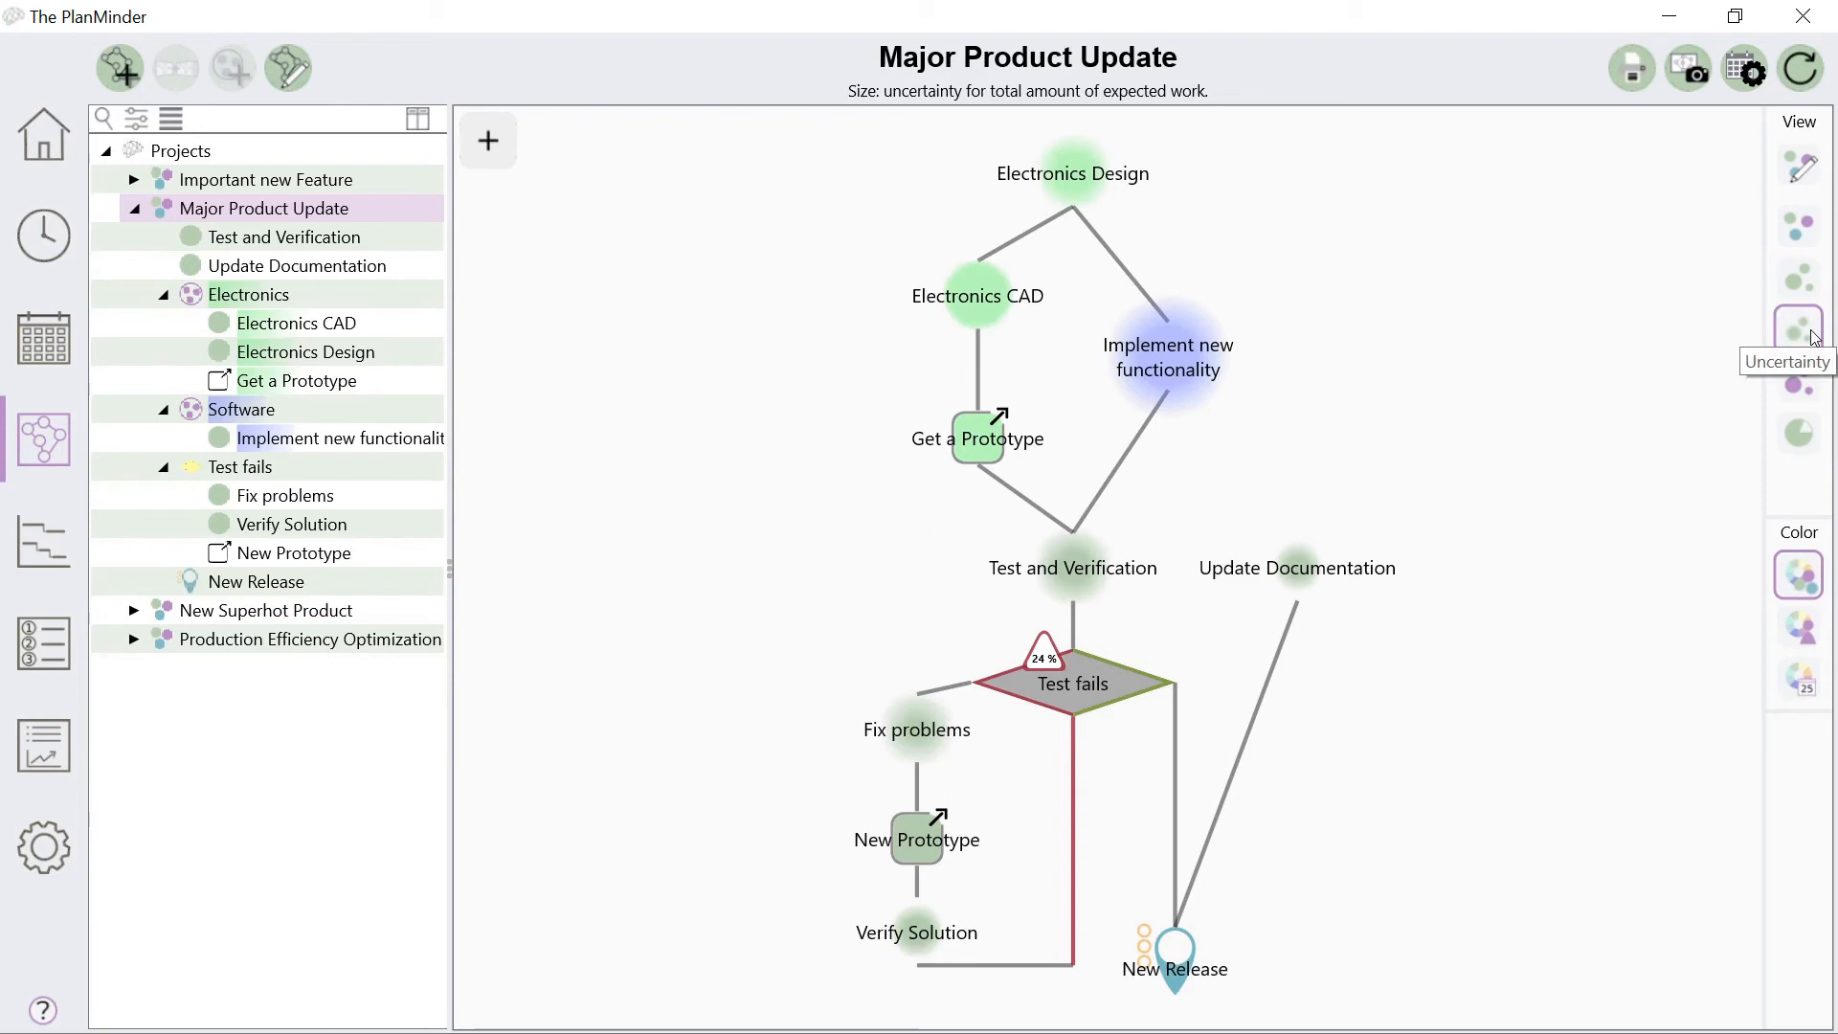
left_click(1817, 384)
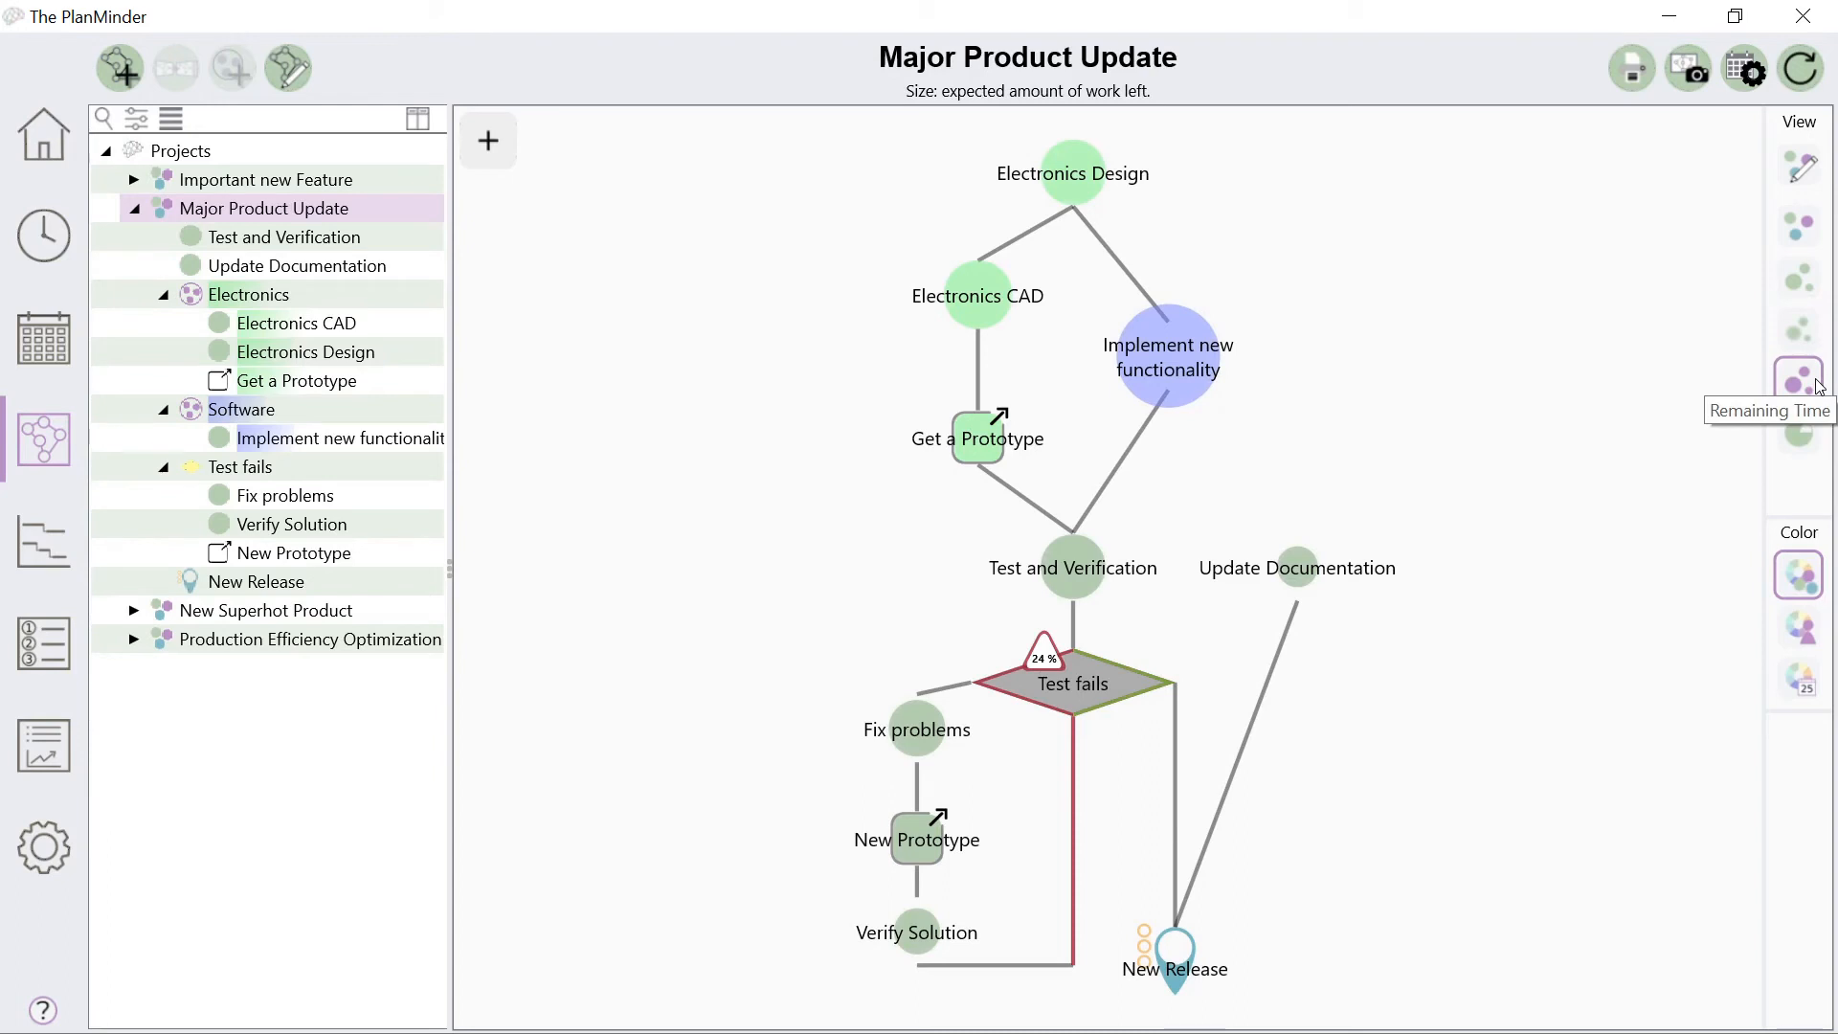
left_click(1814, 431)
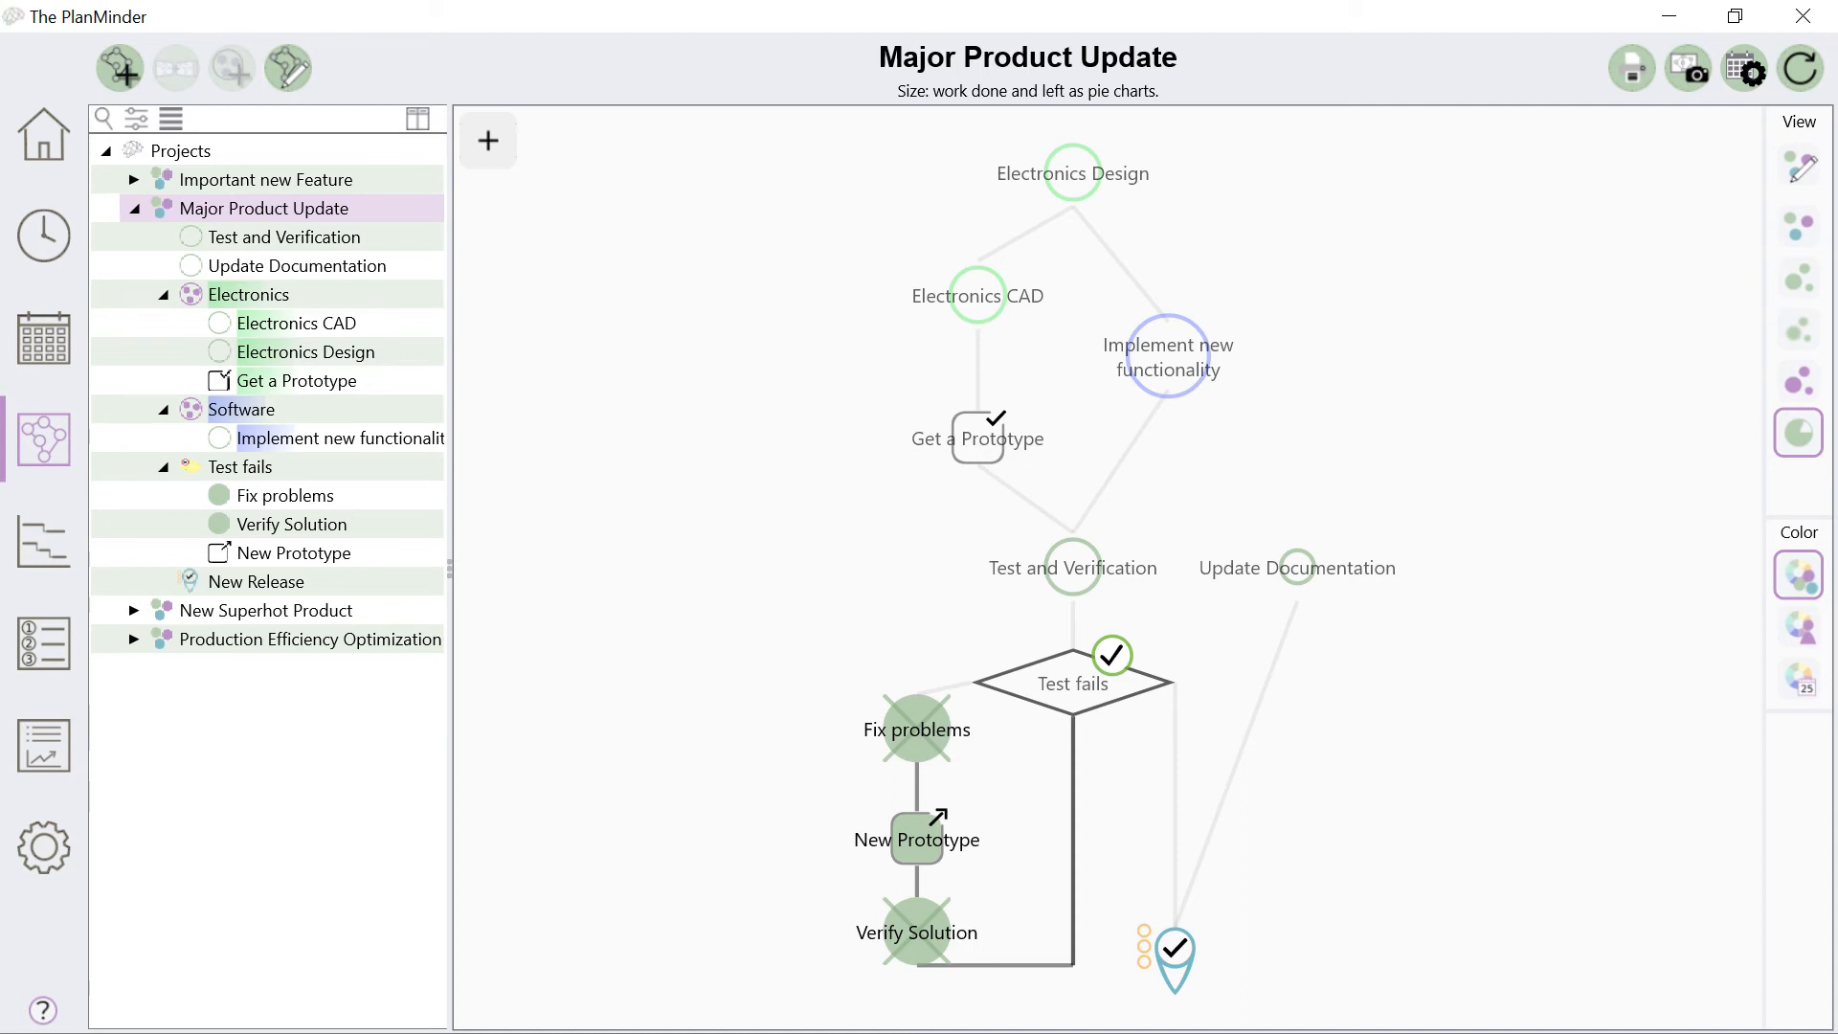
Open the Follow Up reports, show work after 2020-10-01, and expand the Projects category
left_click(44, 745)
left_click(460, 84)
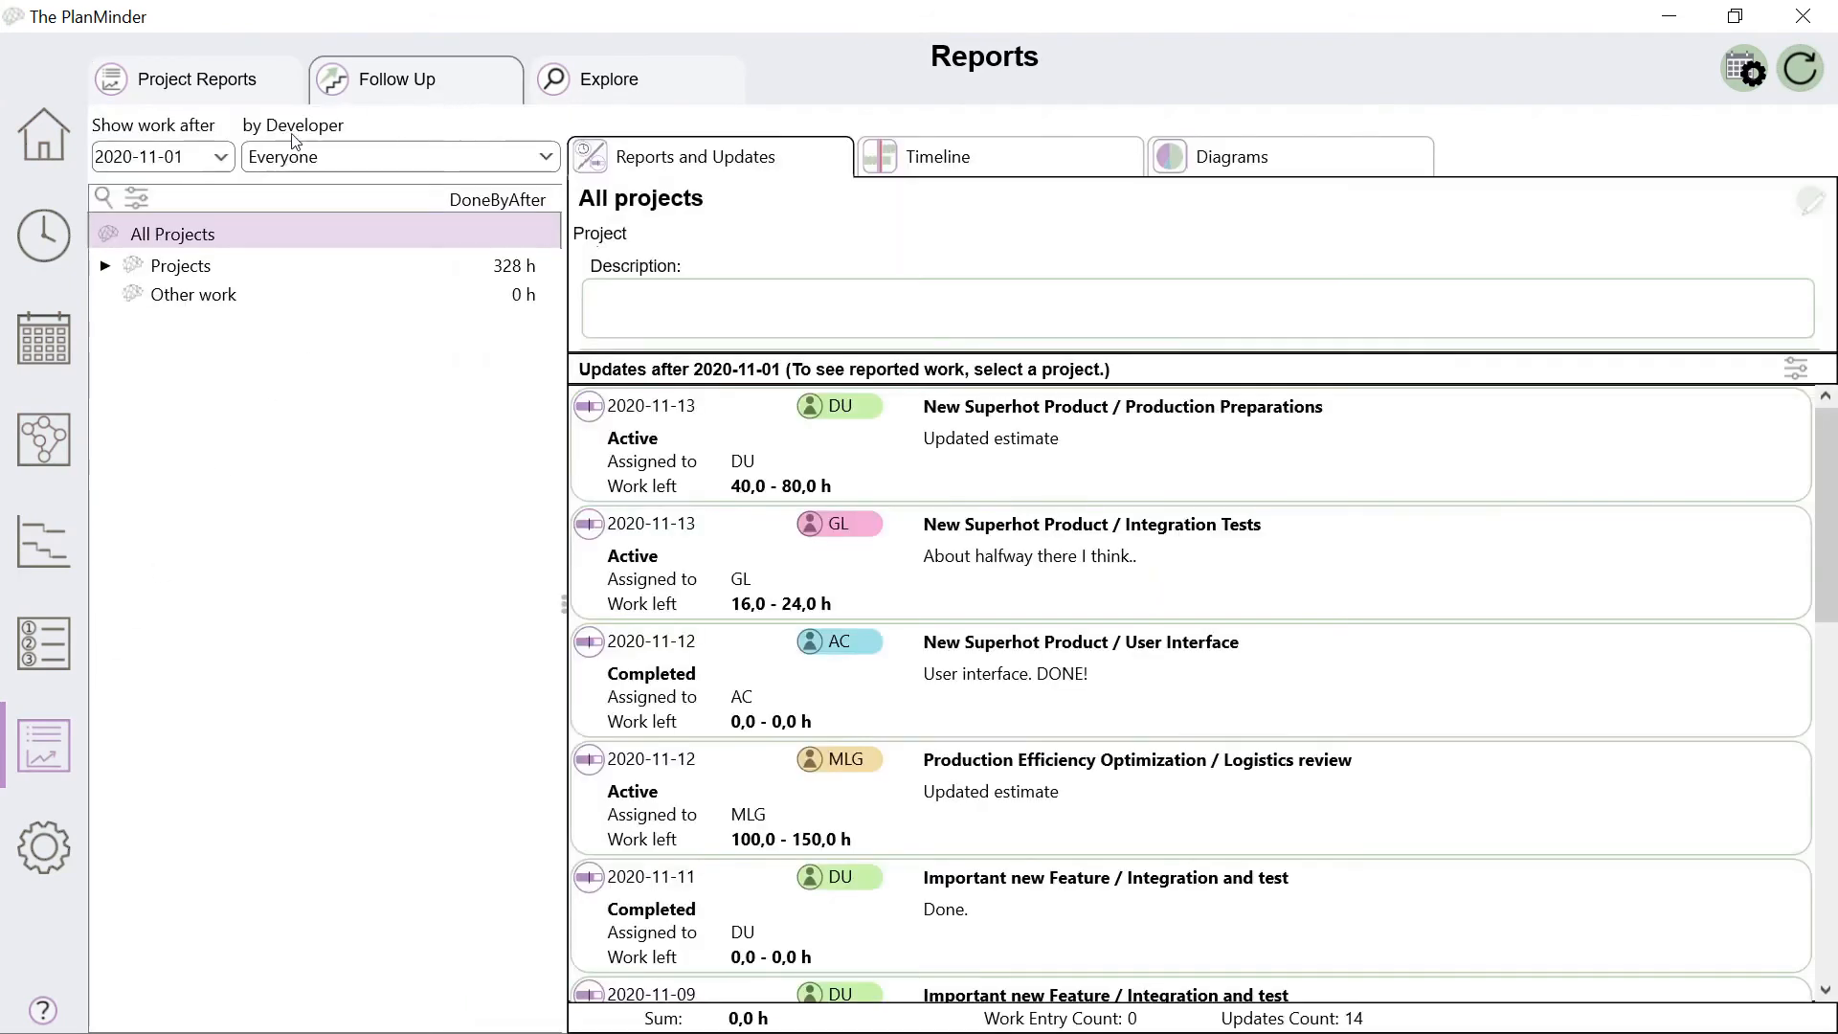
left_click(221, 157)
left_click(111, 193)
left_click(105, 266)
left_click(189, 270)
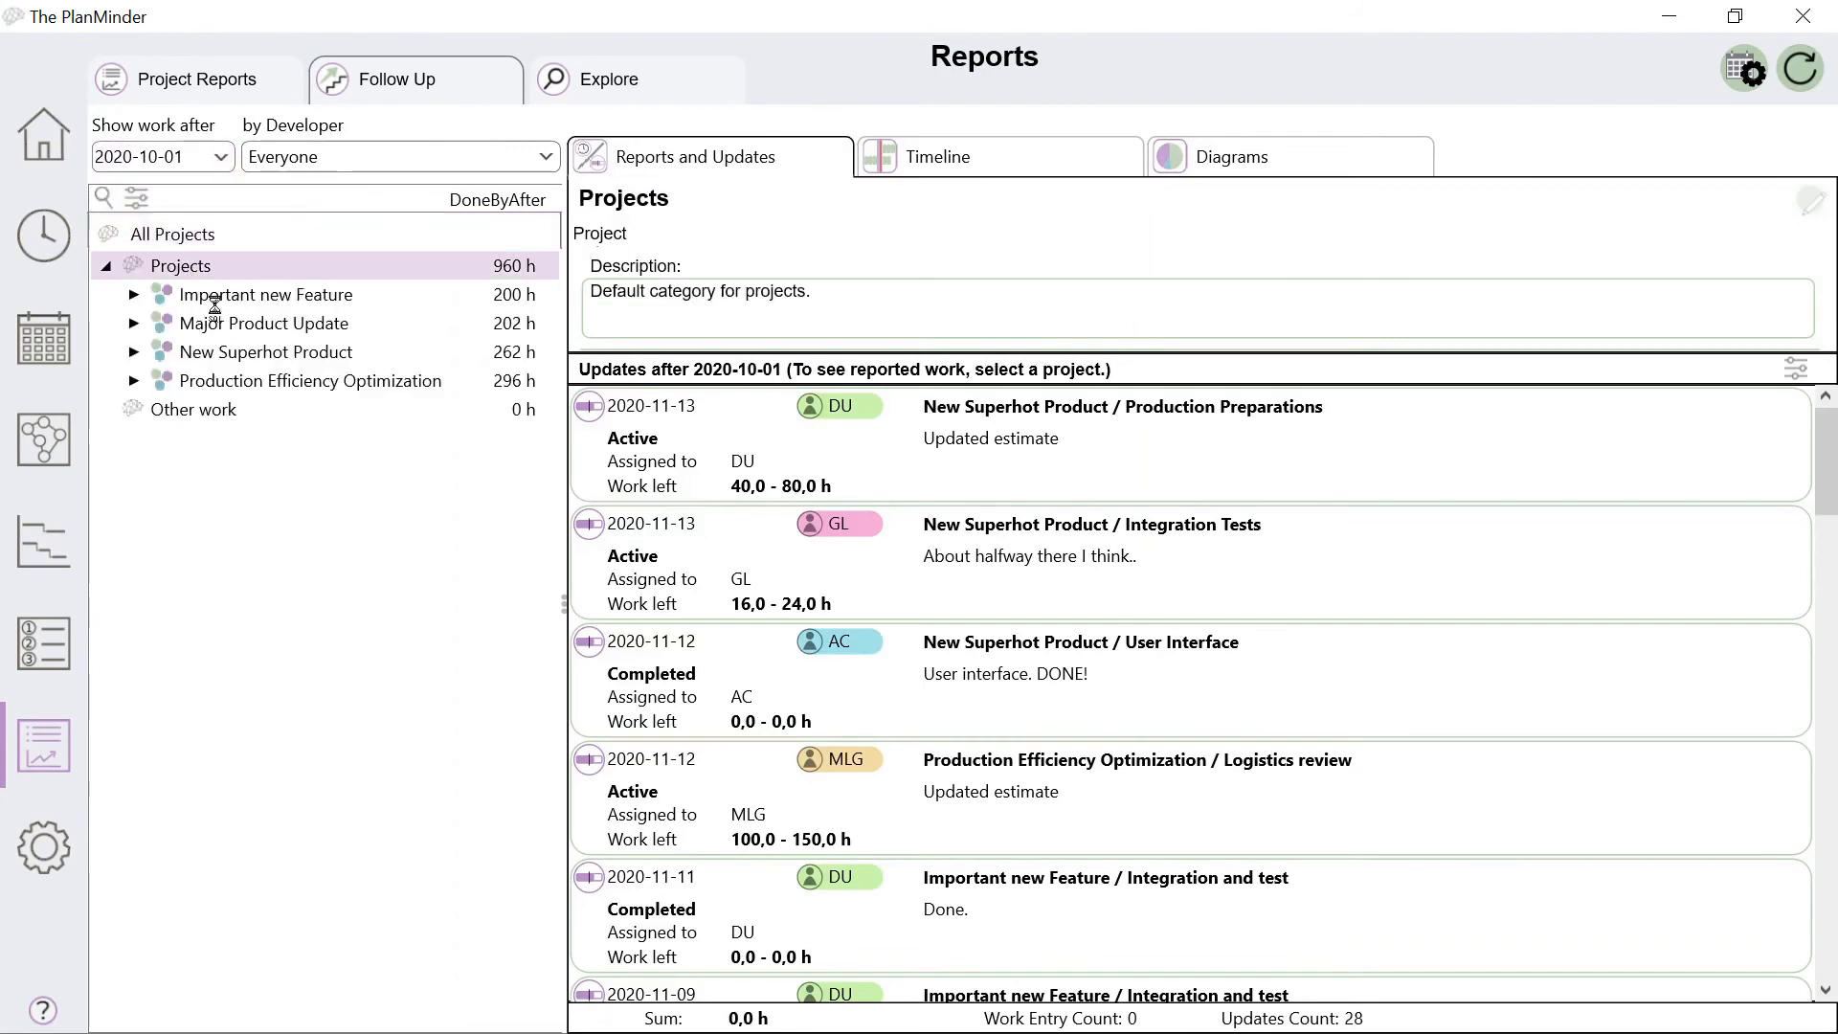
Review the reported work for Design and Specification and Embedded SW implementation under Important new Feature
double_click(206, 296)
left_click(359, 327)
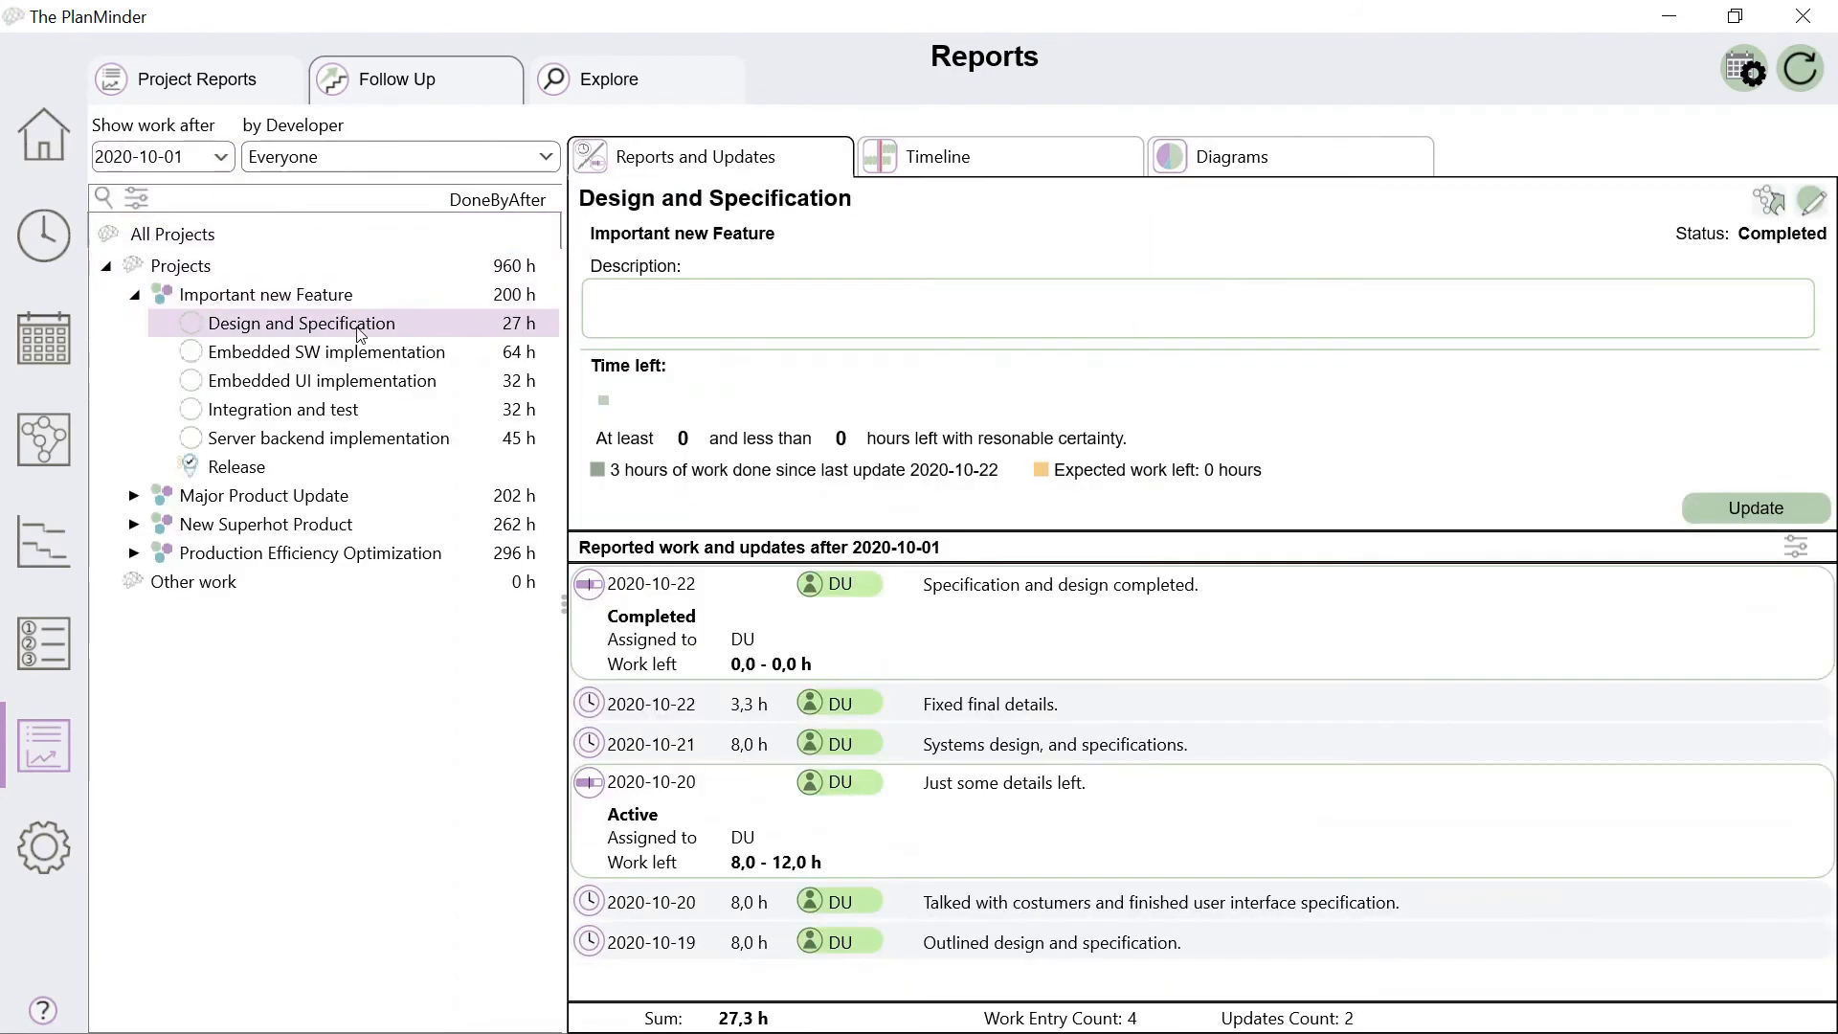
left_click(347, 354)
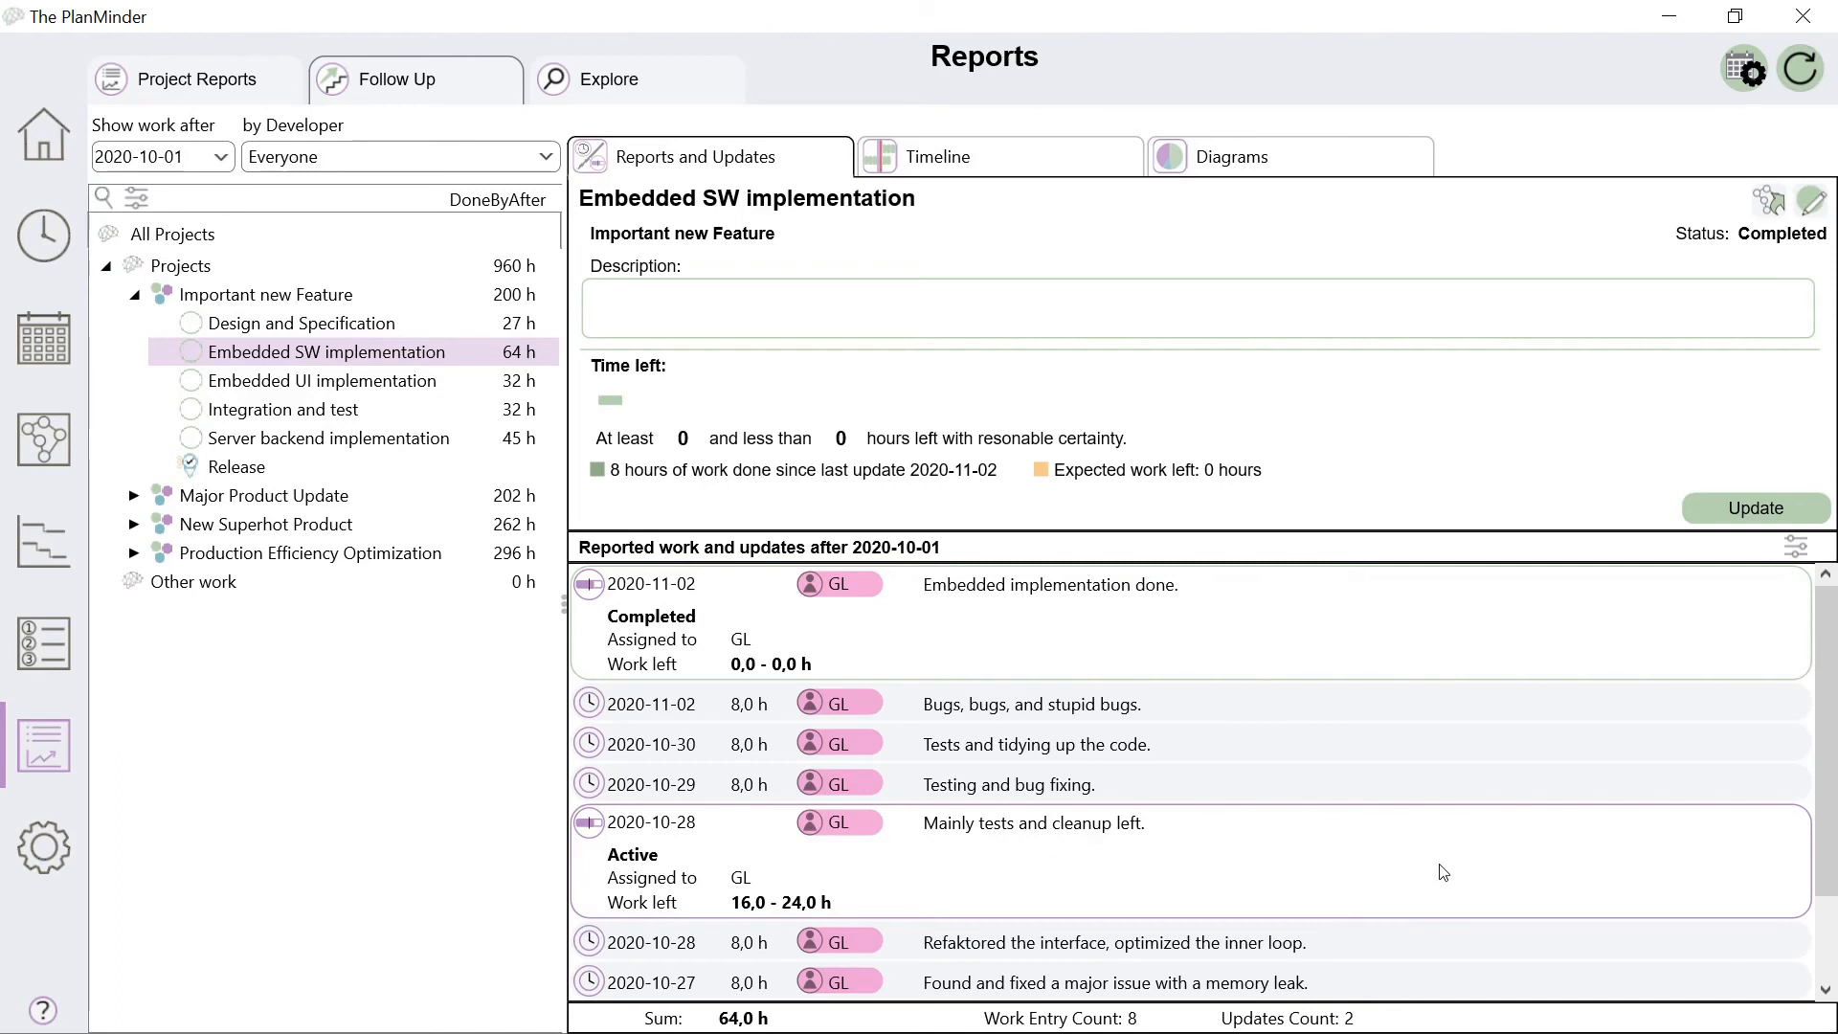
Select the Embedded SW implementation work entries from 2020-10-29 through 2020-11-02 to sum their hours
left_click(1400, 784)
left_click(1399, 745, "shift")
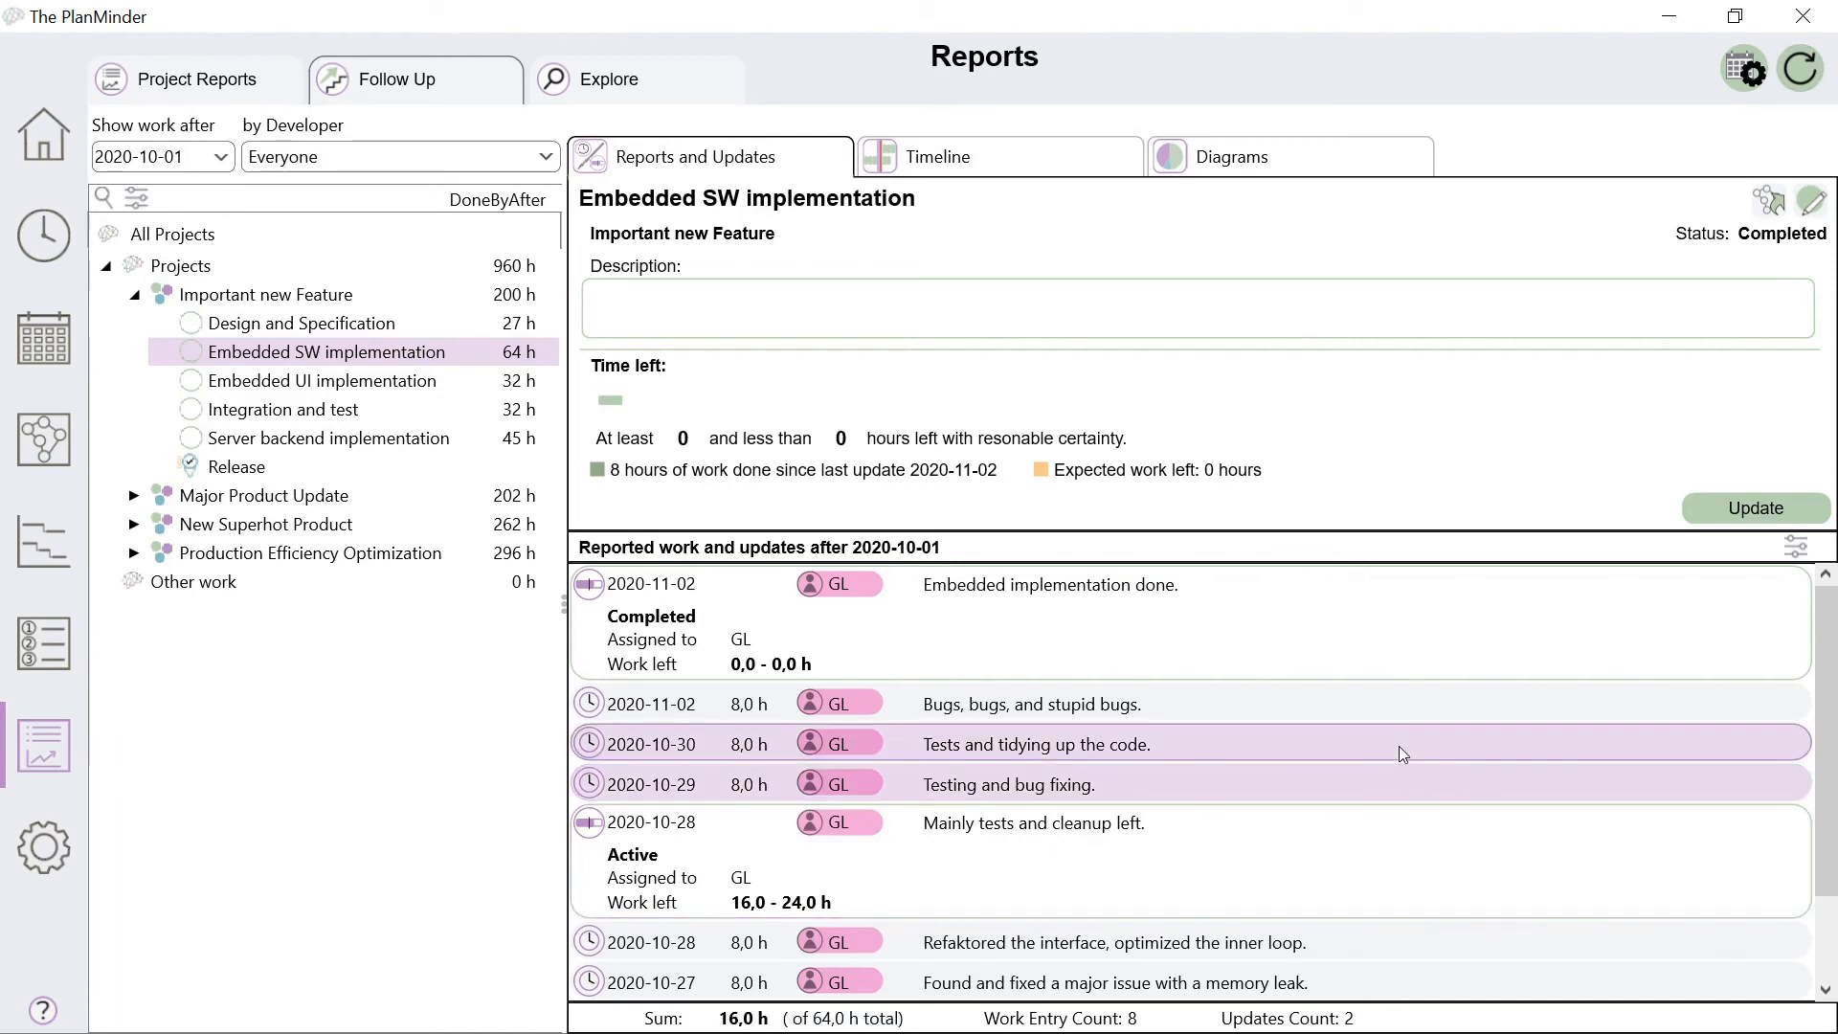
left_click(1403, 707, "shift")
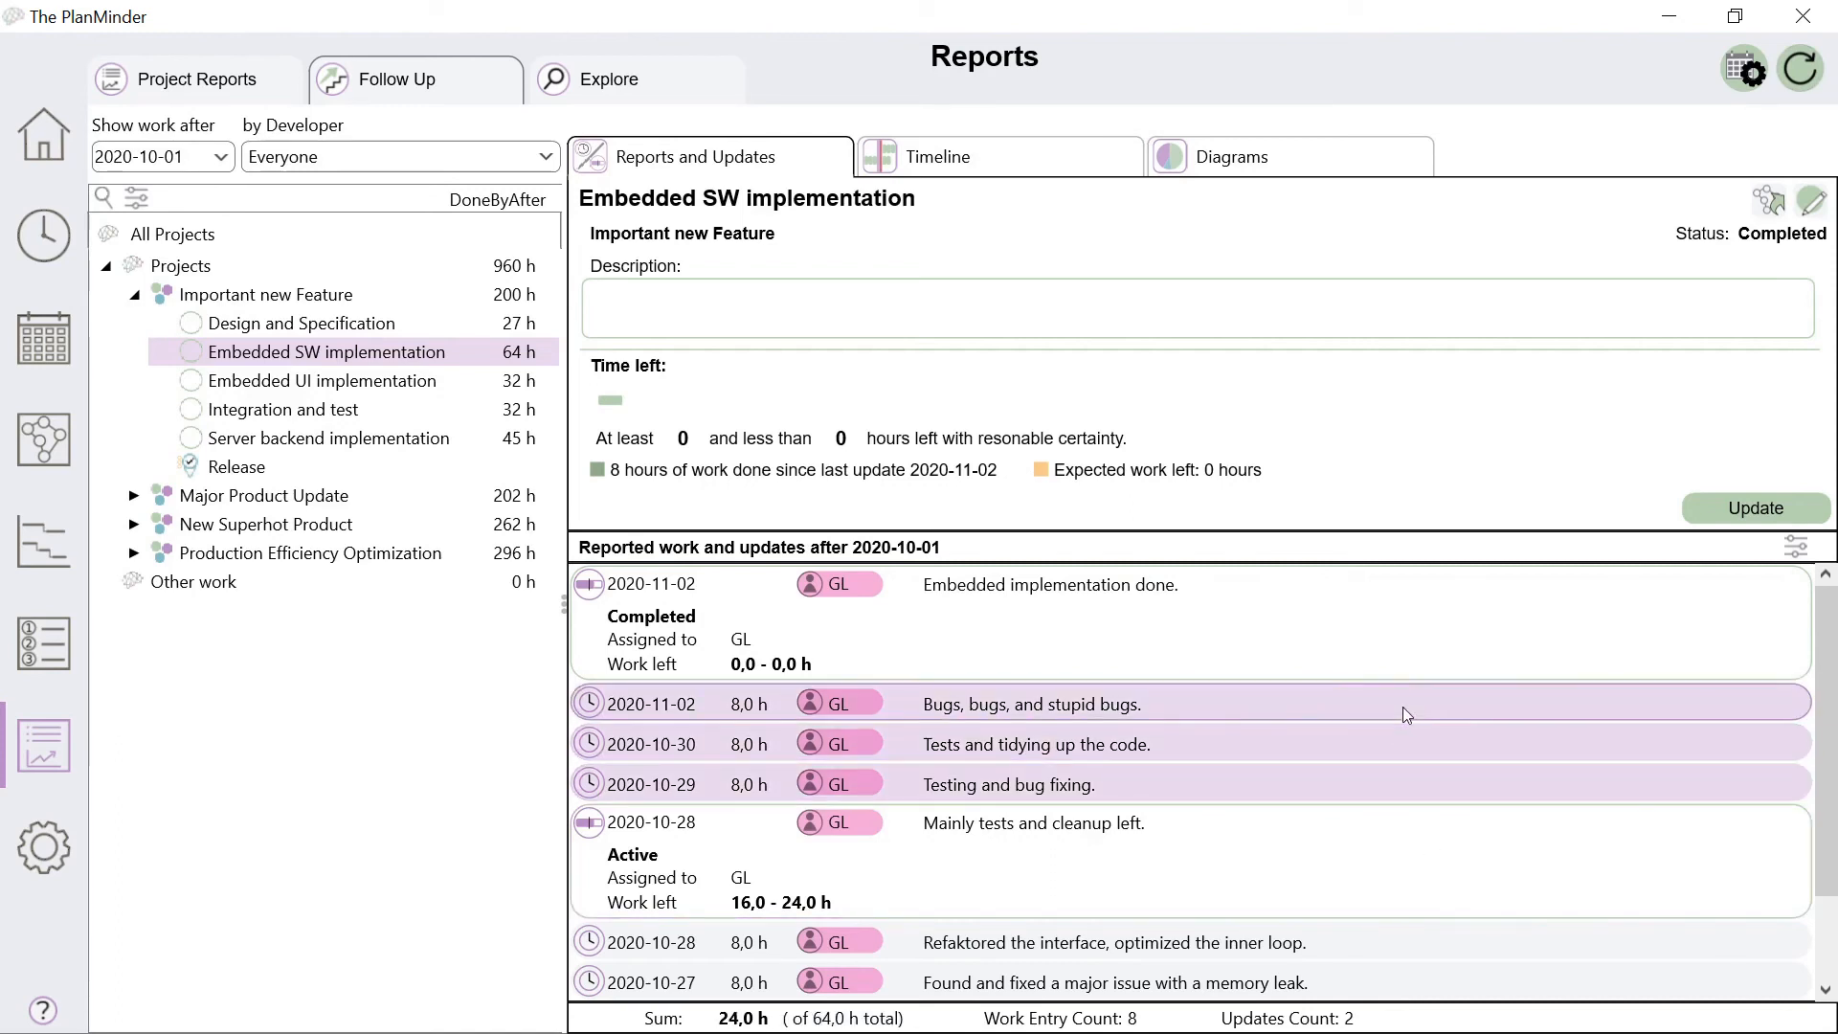
Examine the work reported on 2020-10-22 for Embedded SW implementation and Important new Feature in the timeline
left_click(1004, 161)
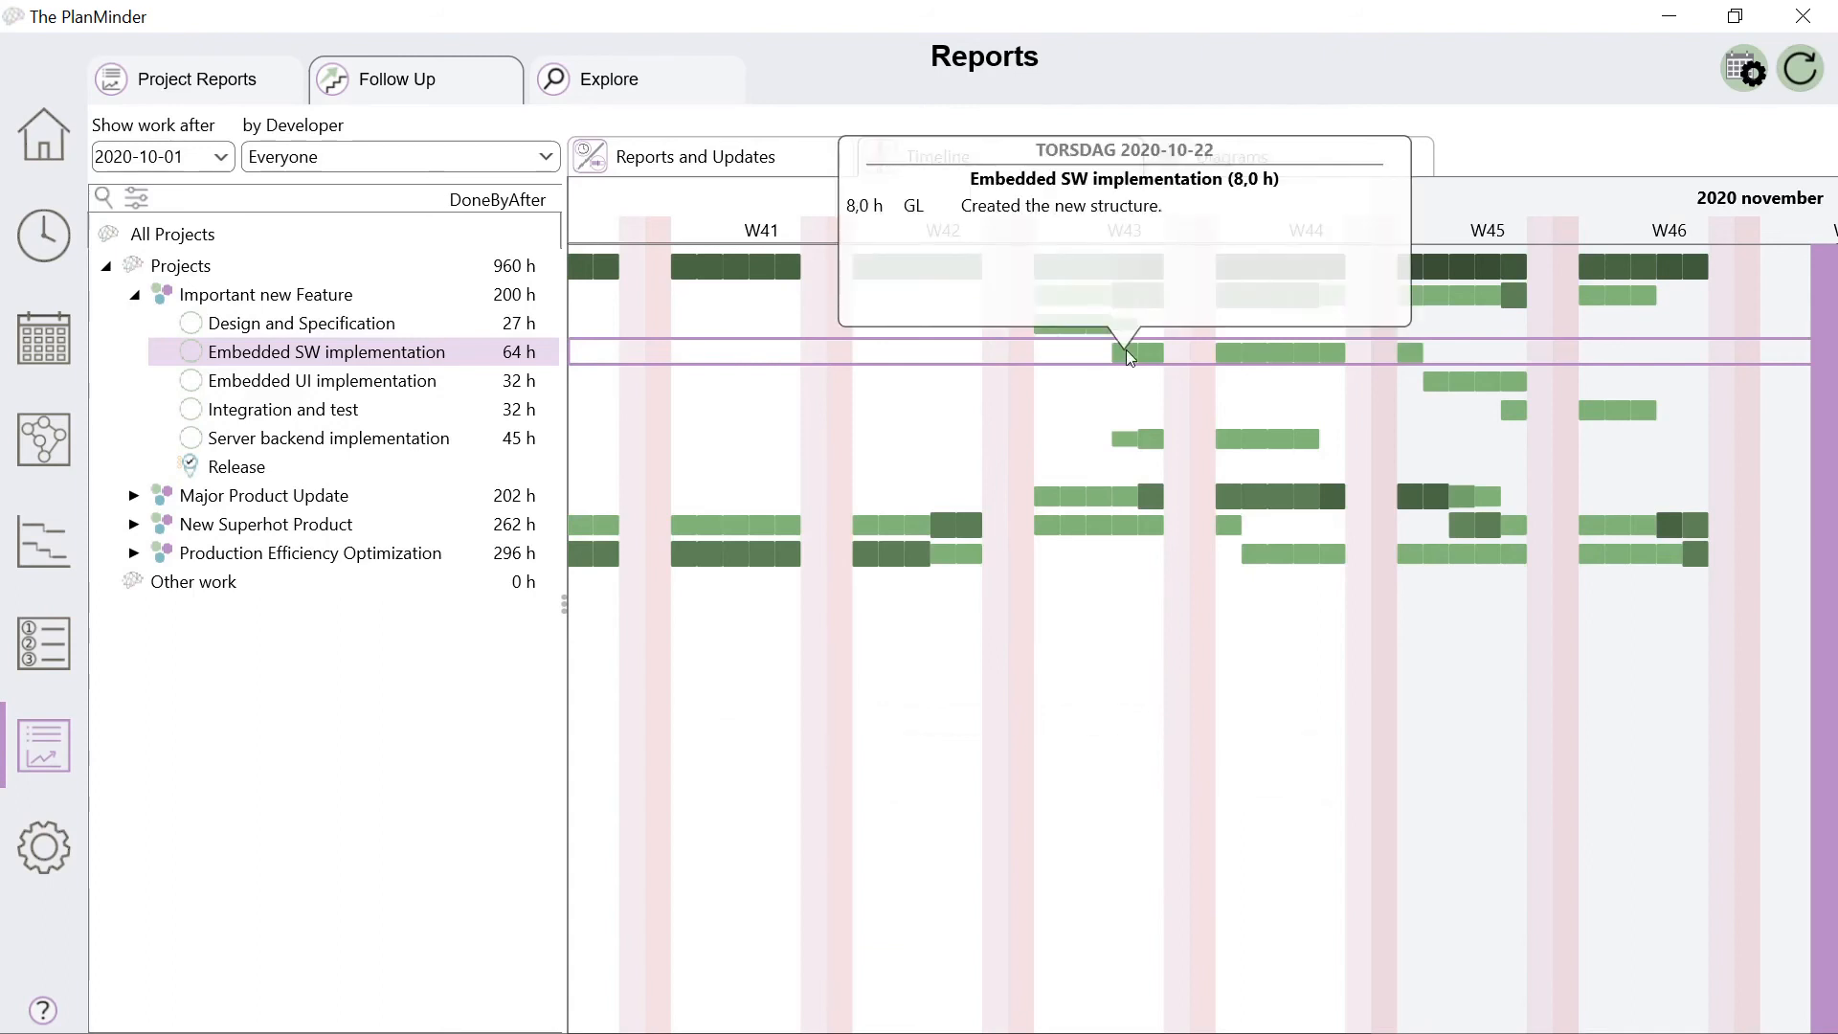
mouse_move(1123, 322)
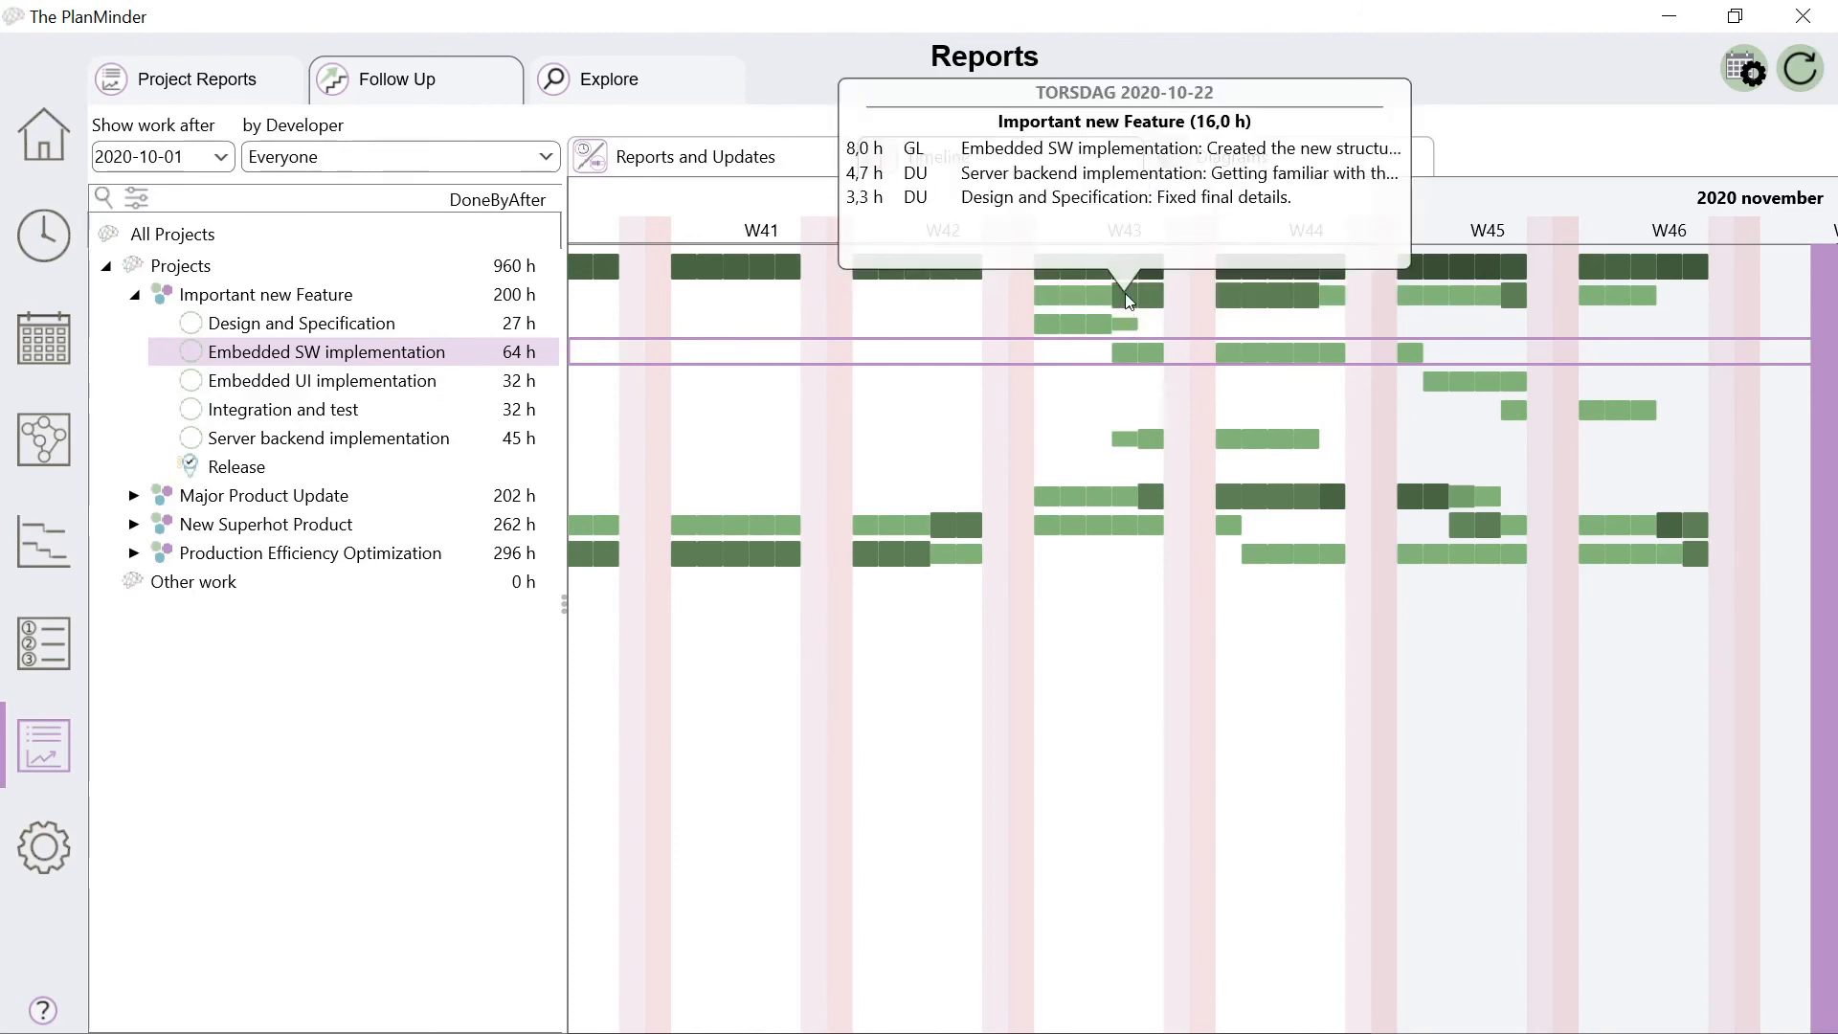
Open the project reports, review the 2020-11-15 New Superhot Product report down to its progress chart, and collapse it
left_click(115, 84)
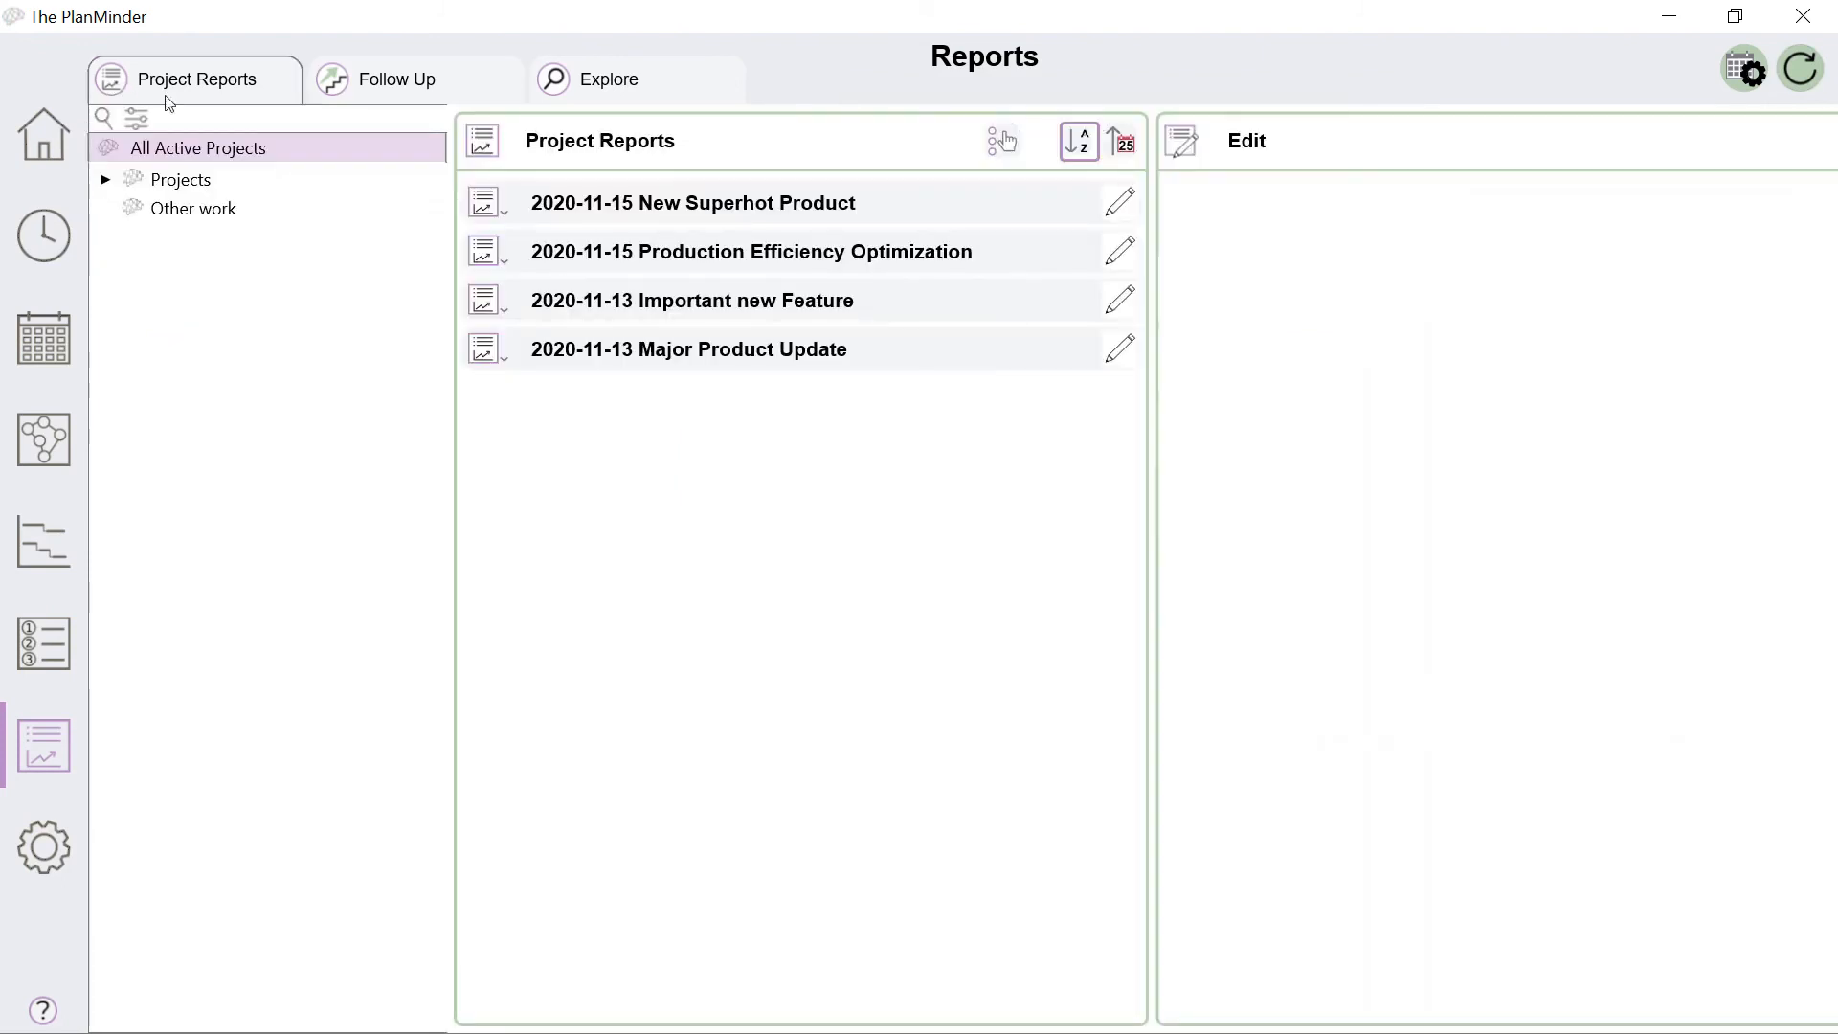
left_click(485, 203)
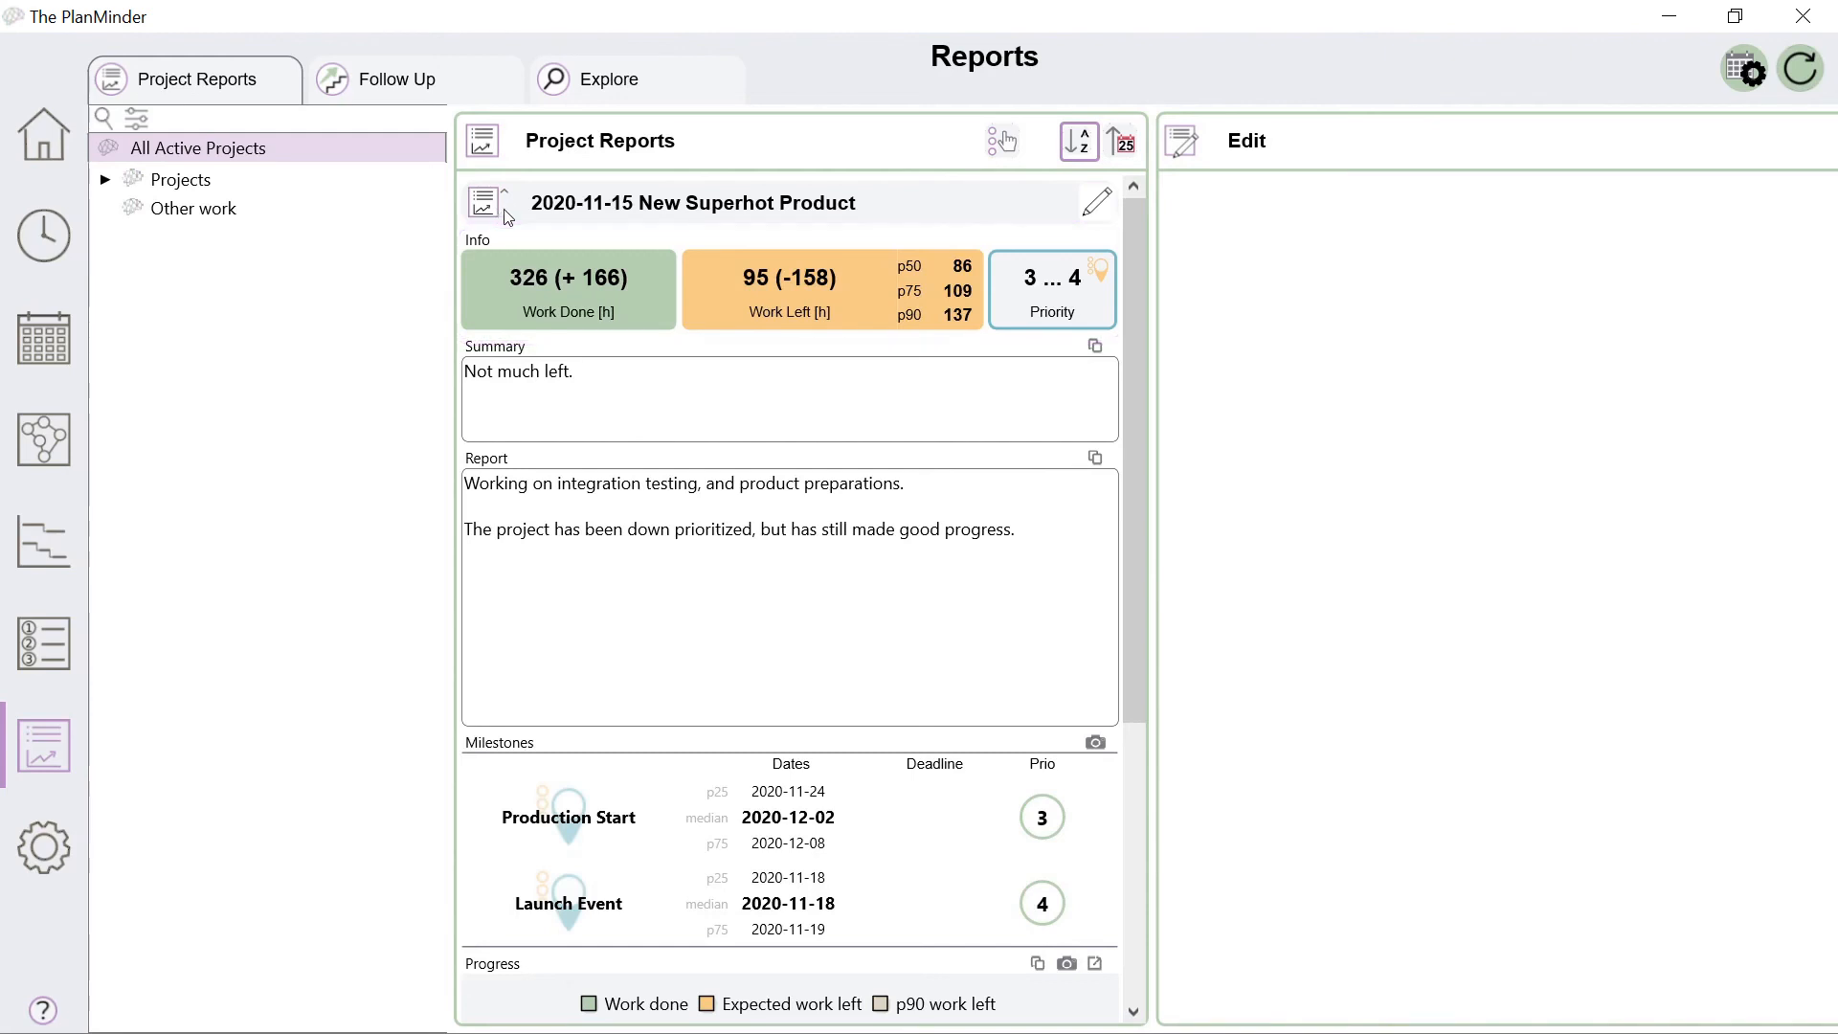
left_click_drag(1138, 318, 1138, 524)
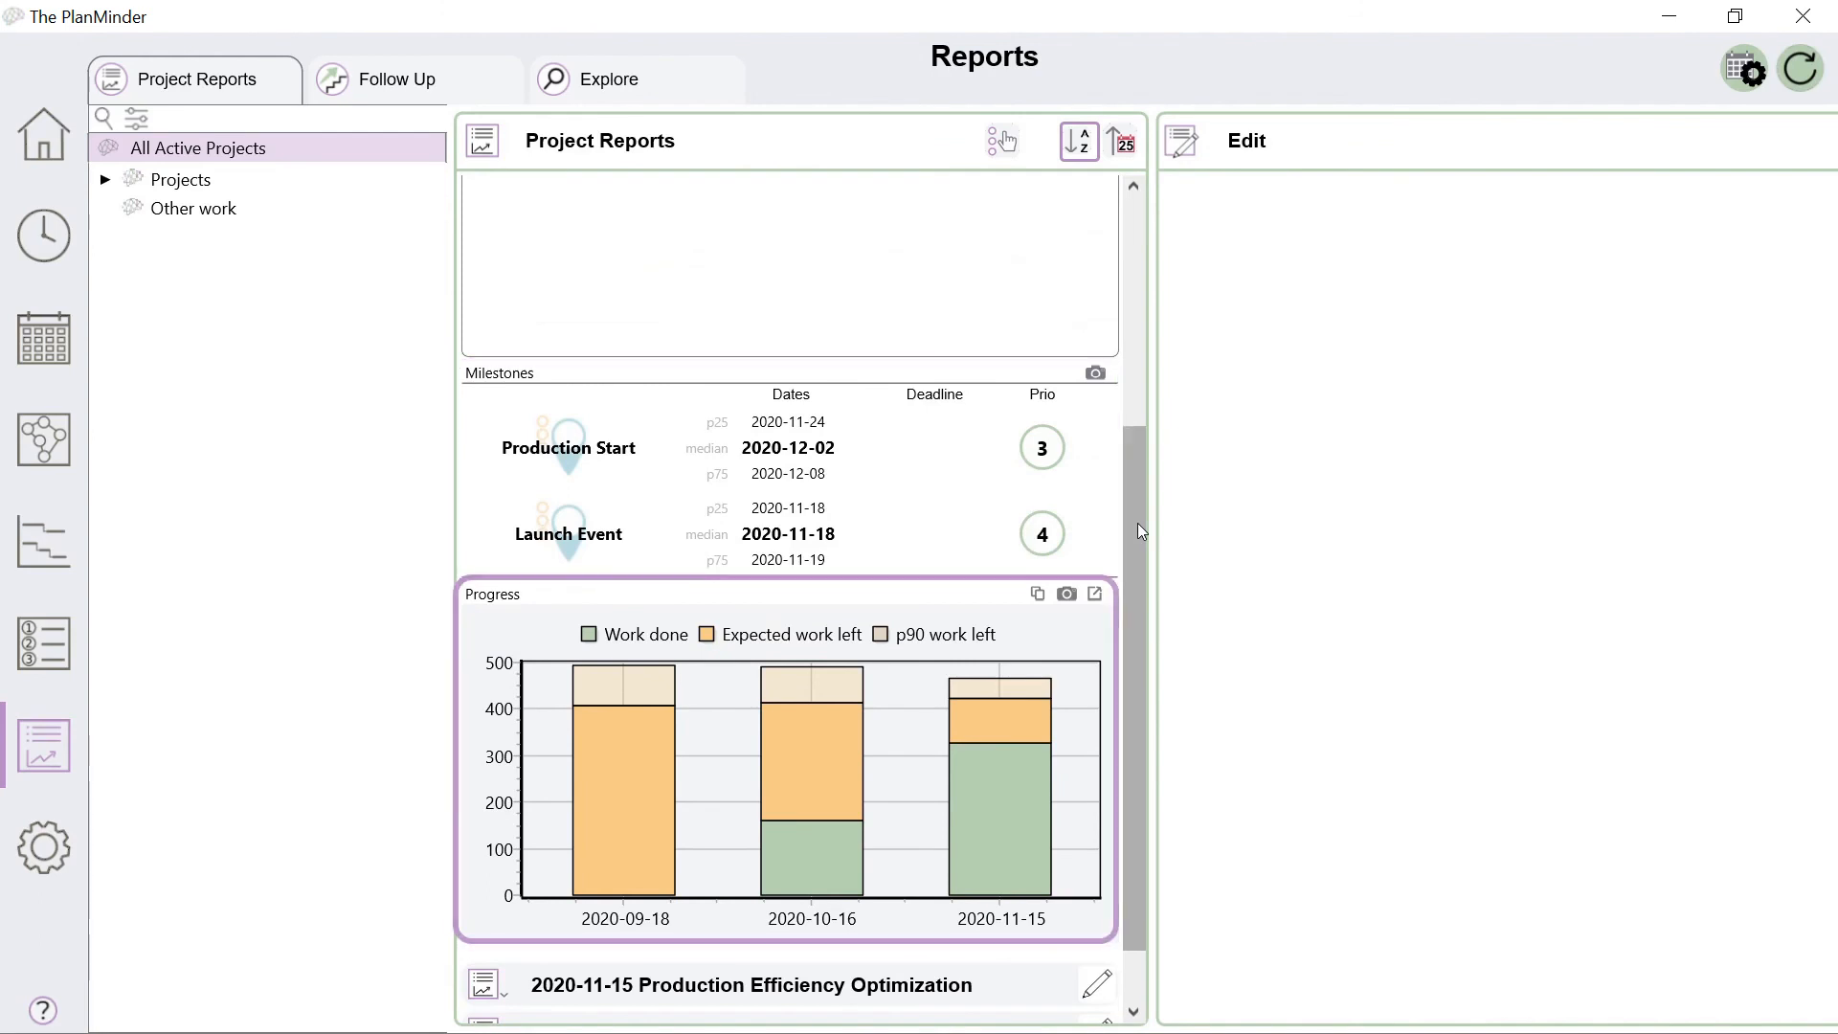
left_click_drag(1138, 523, 1137, 295)
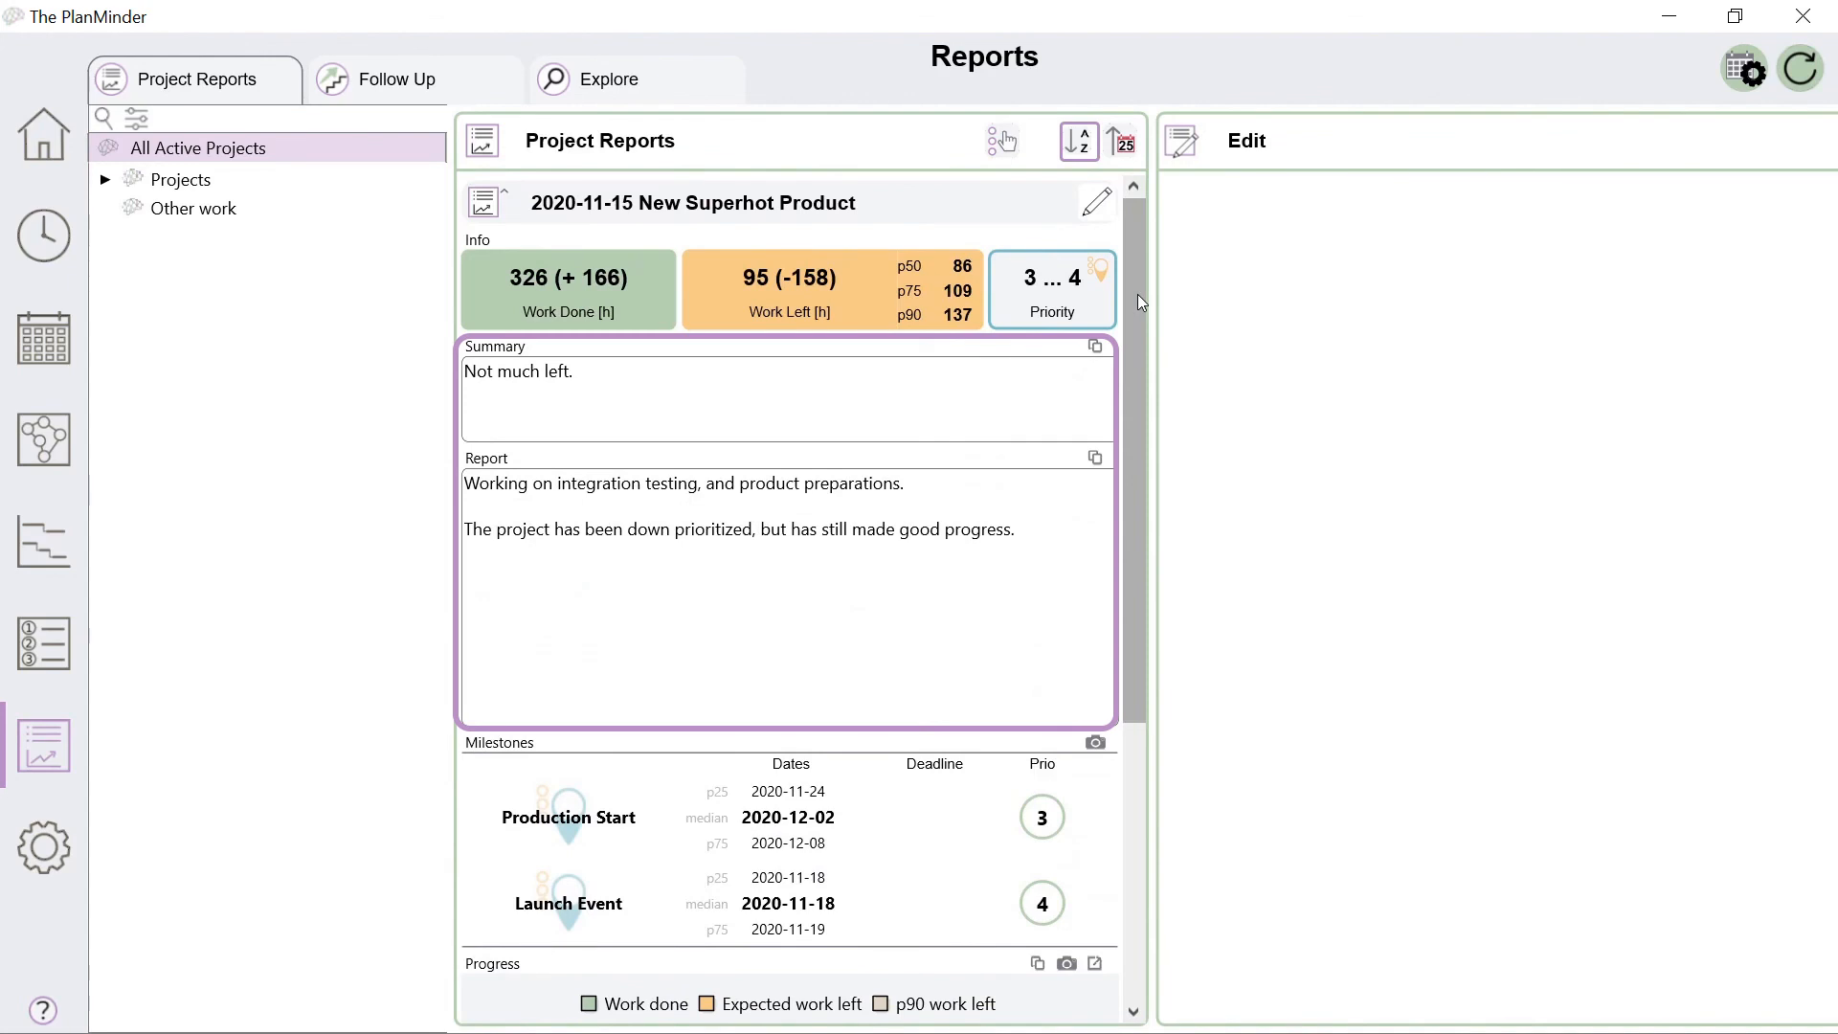
left_click(495, 208)
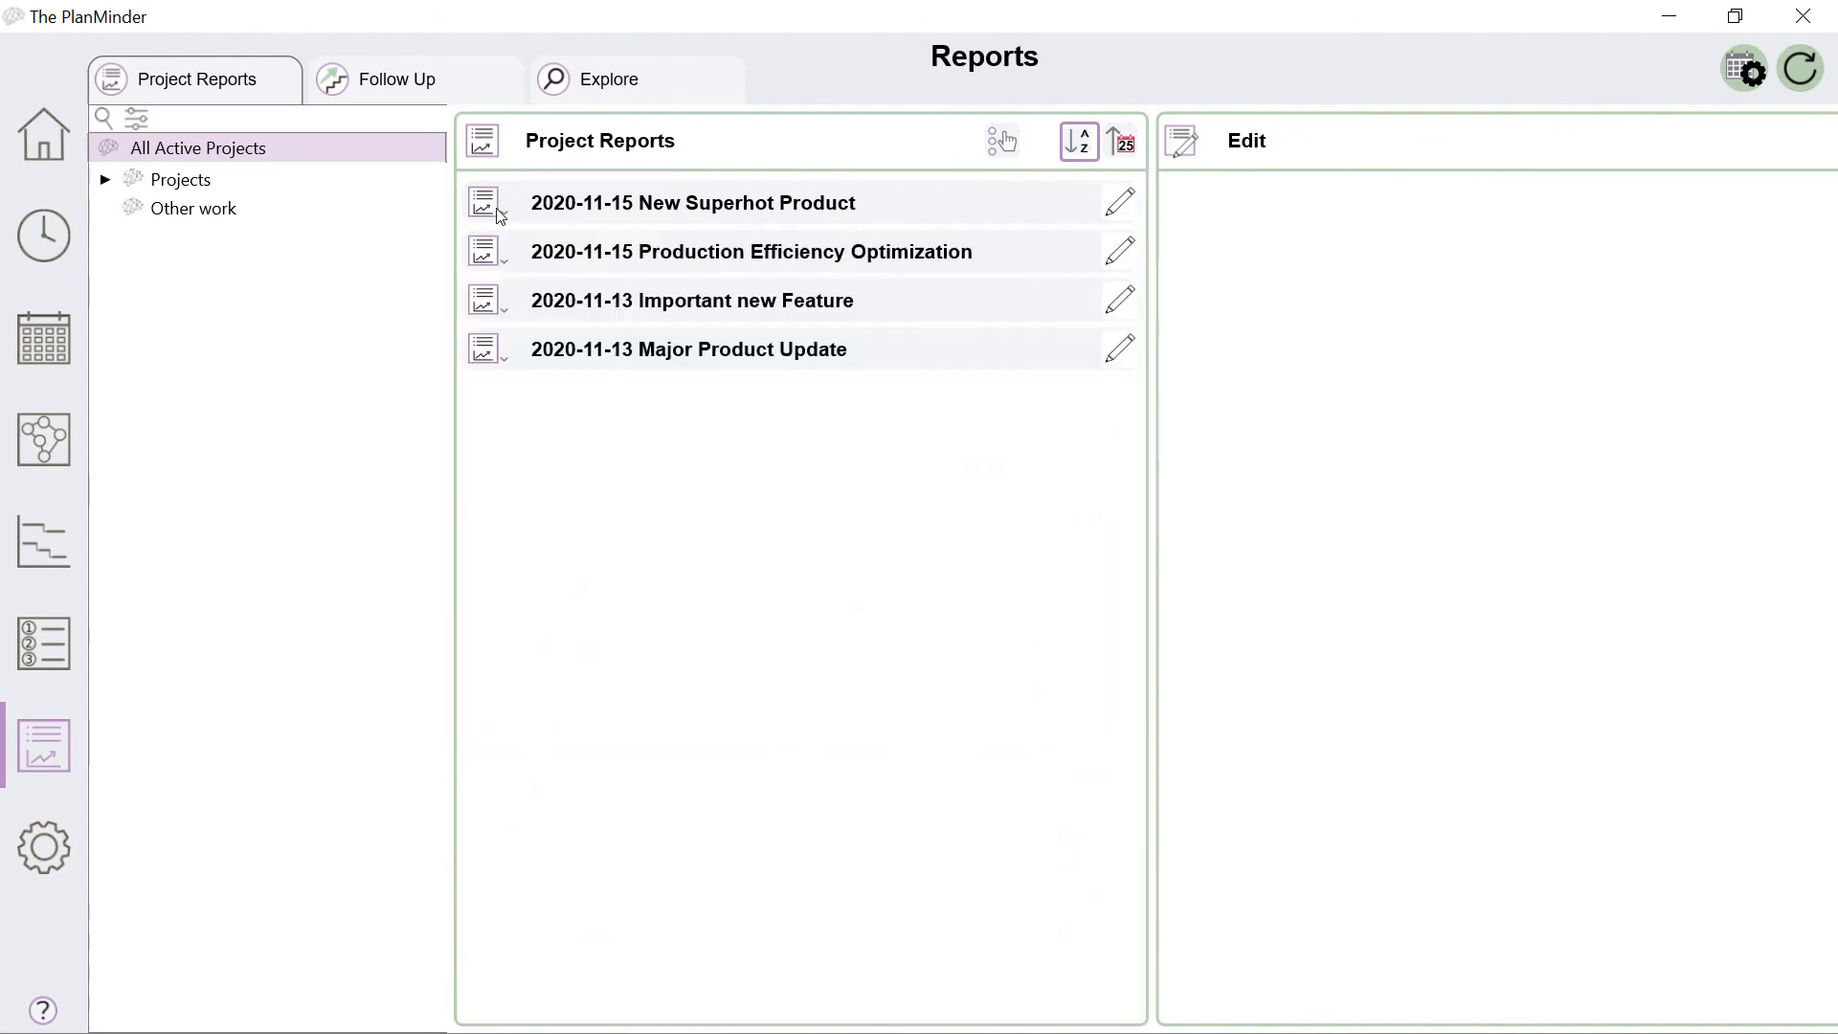
Display only the Summary element for all listed project reports
left_click(1002, 140)
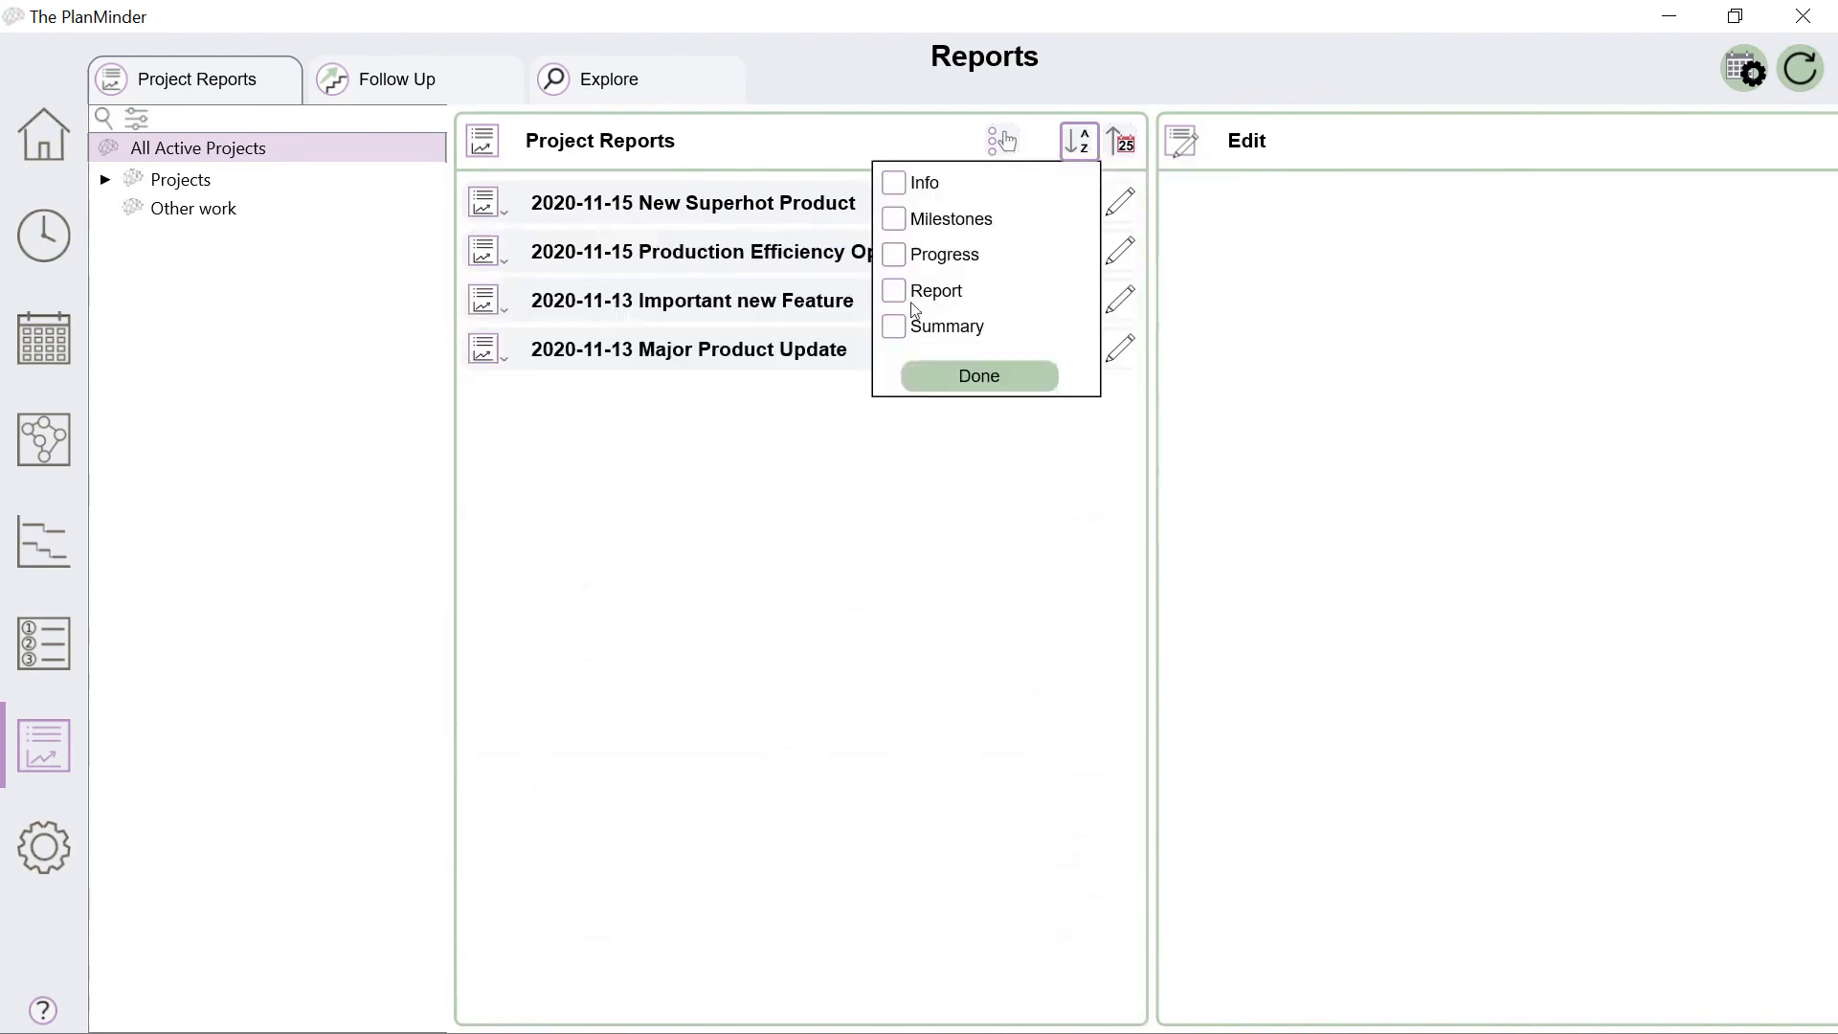
left_click(893, 327)
left_click(1031, 377)
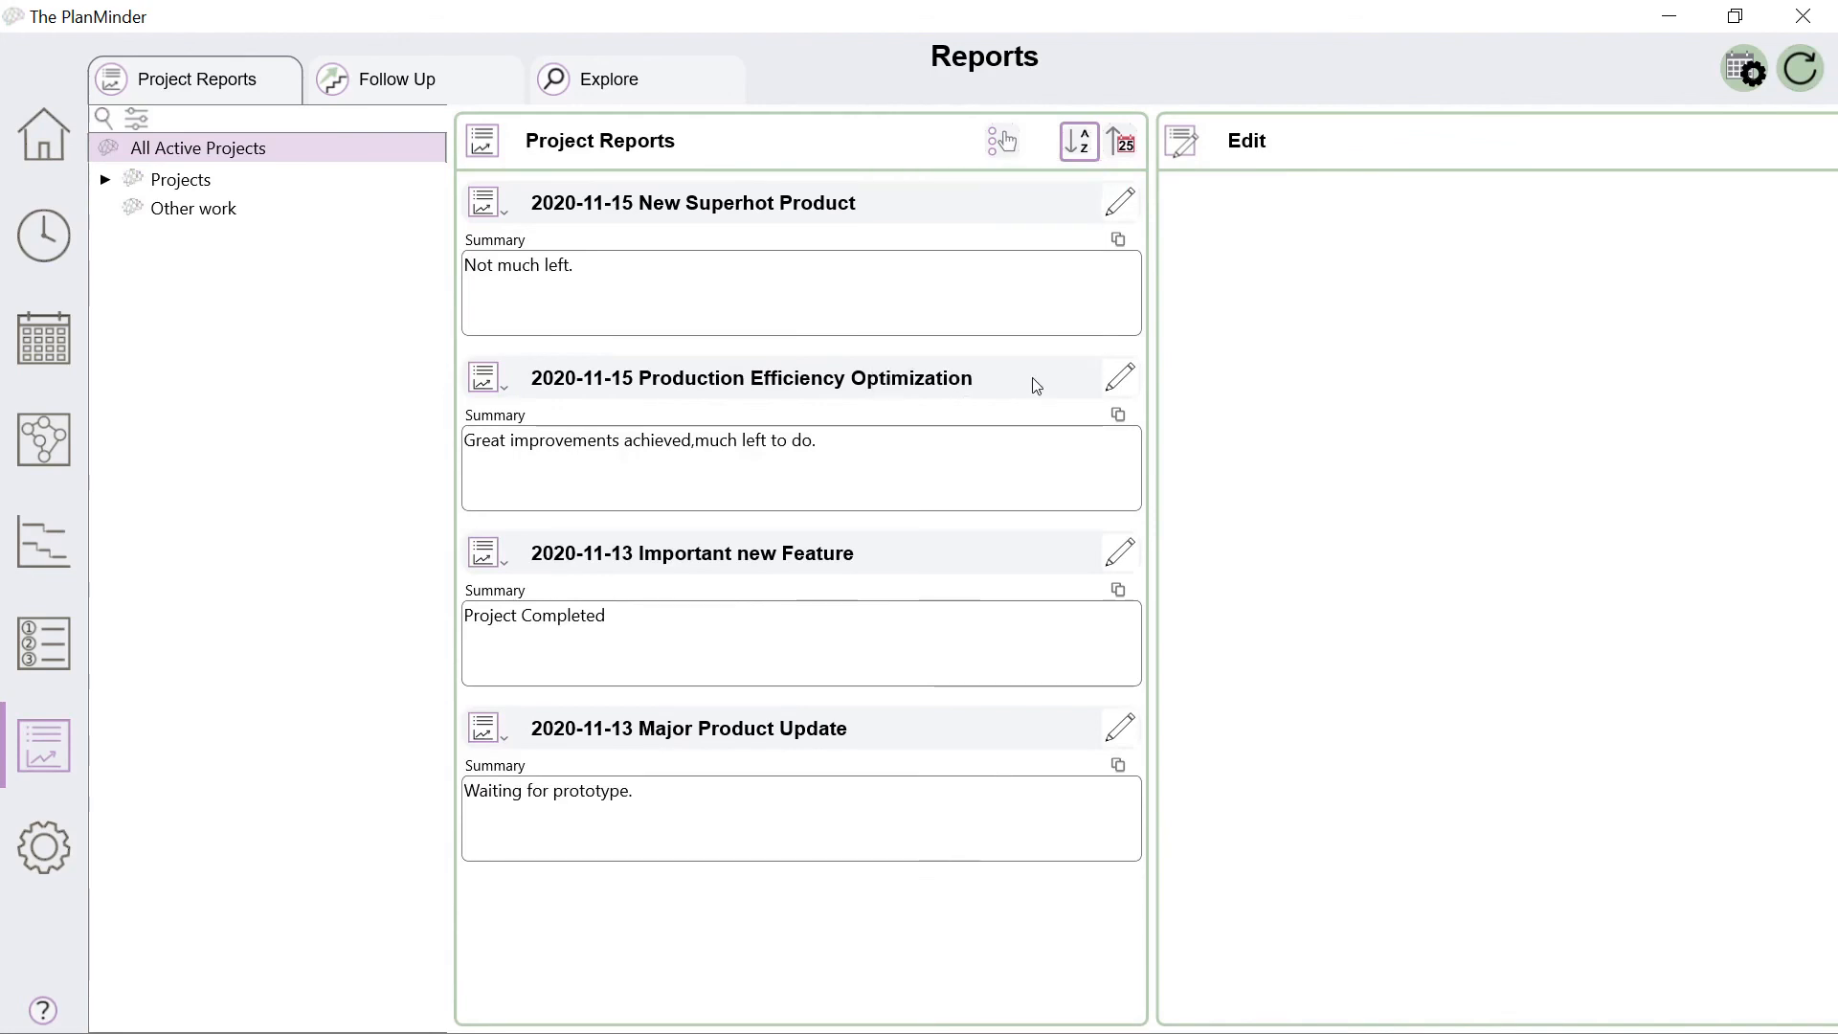
Filter the project reports to New Superhot Product and create a new report for it
left_click(106, 180)
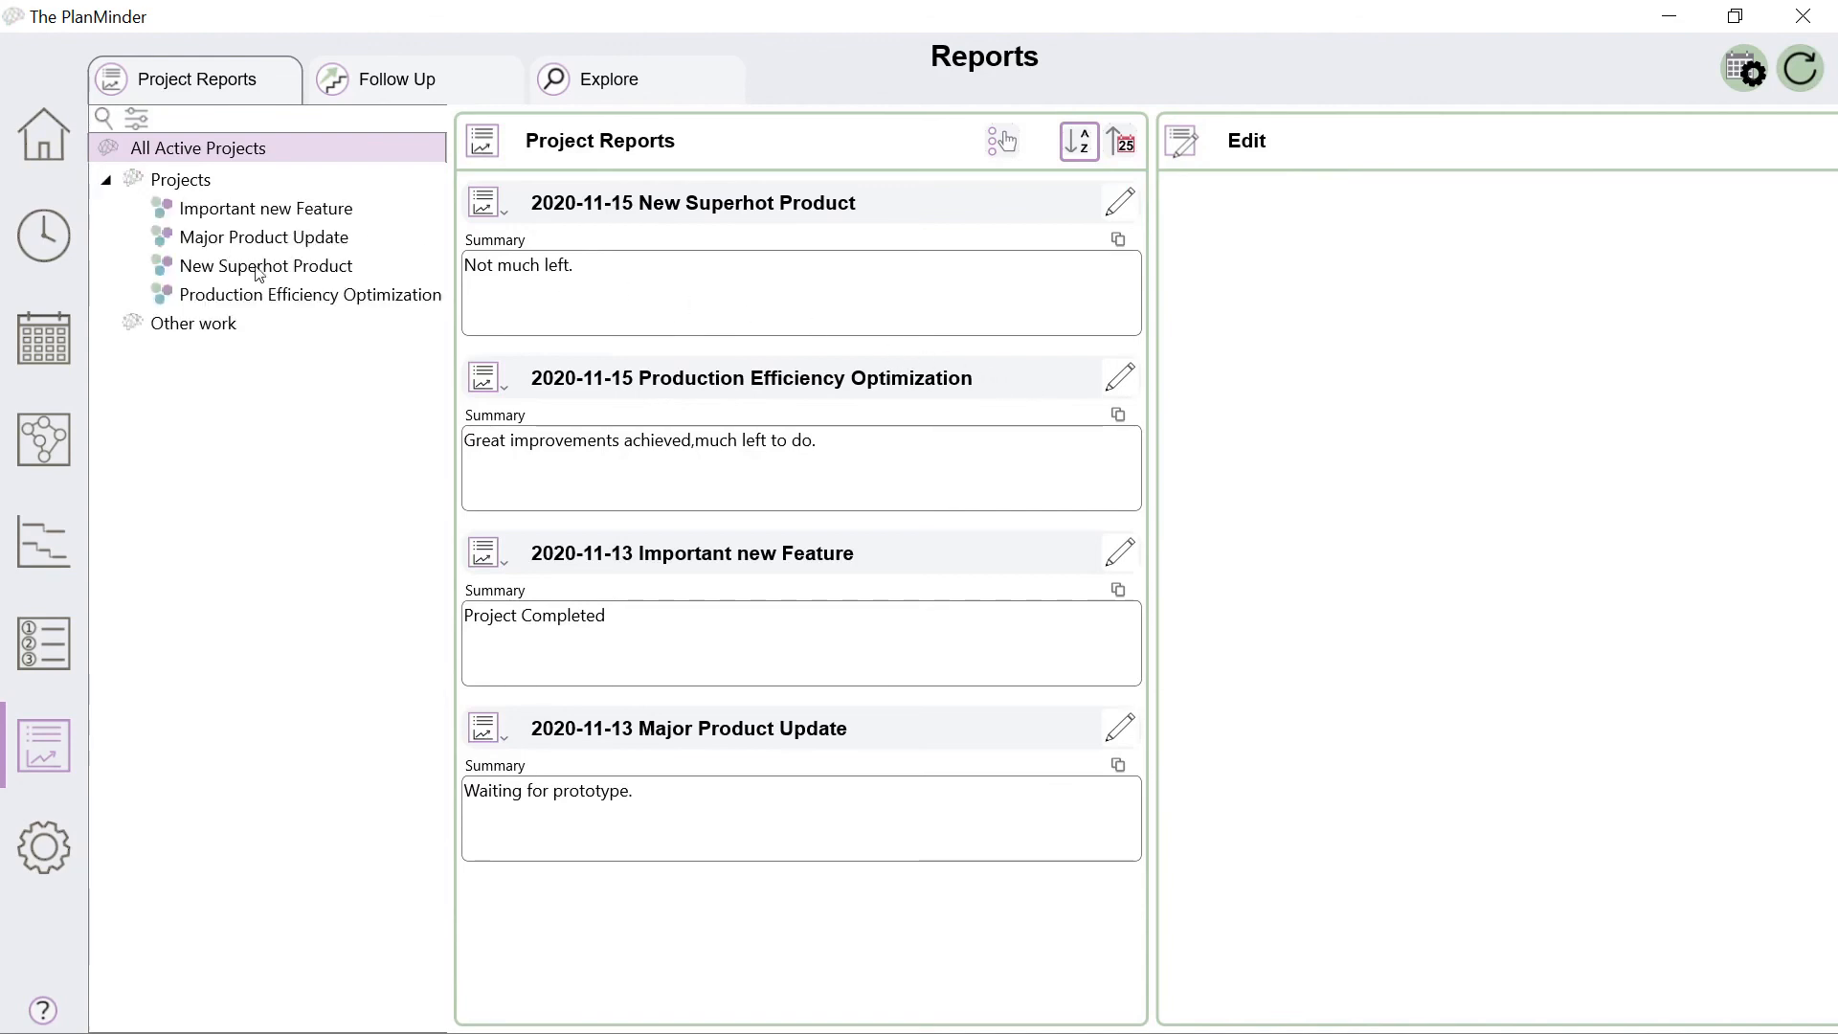
left_click(259, 269)
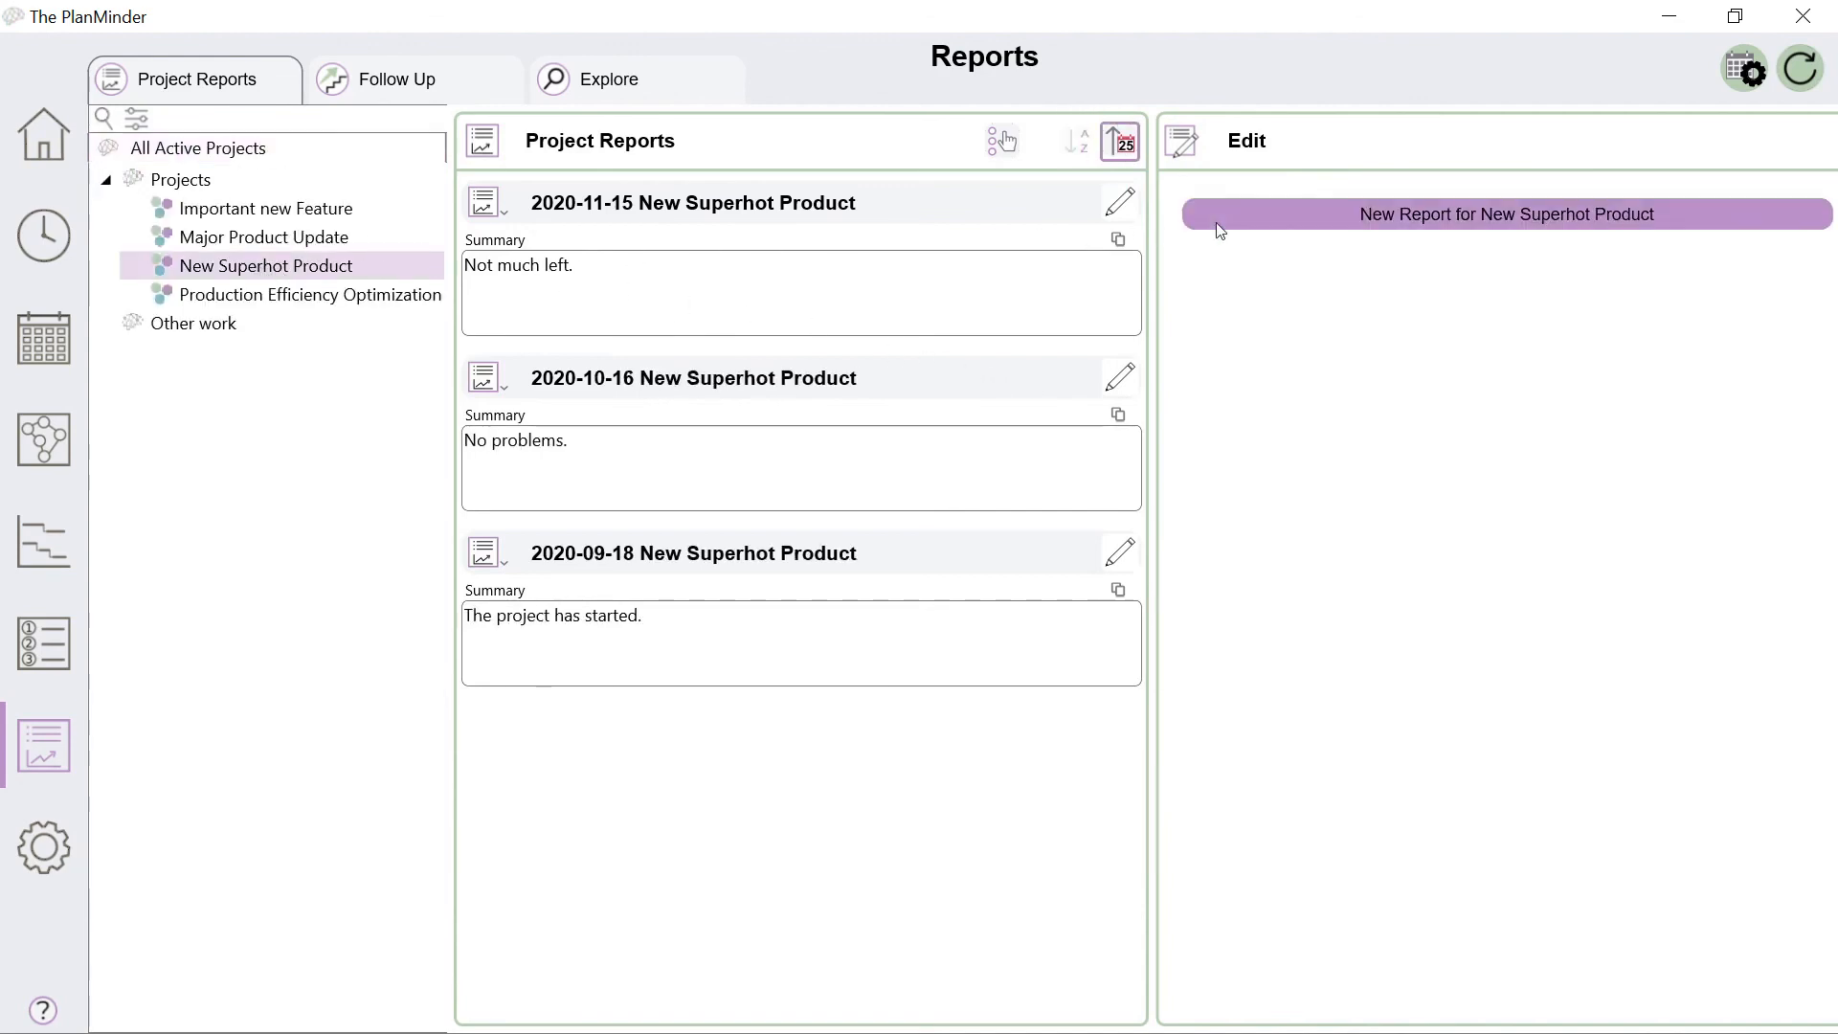
left_click(1305, 222)
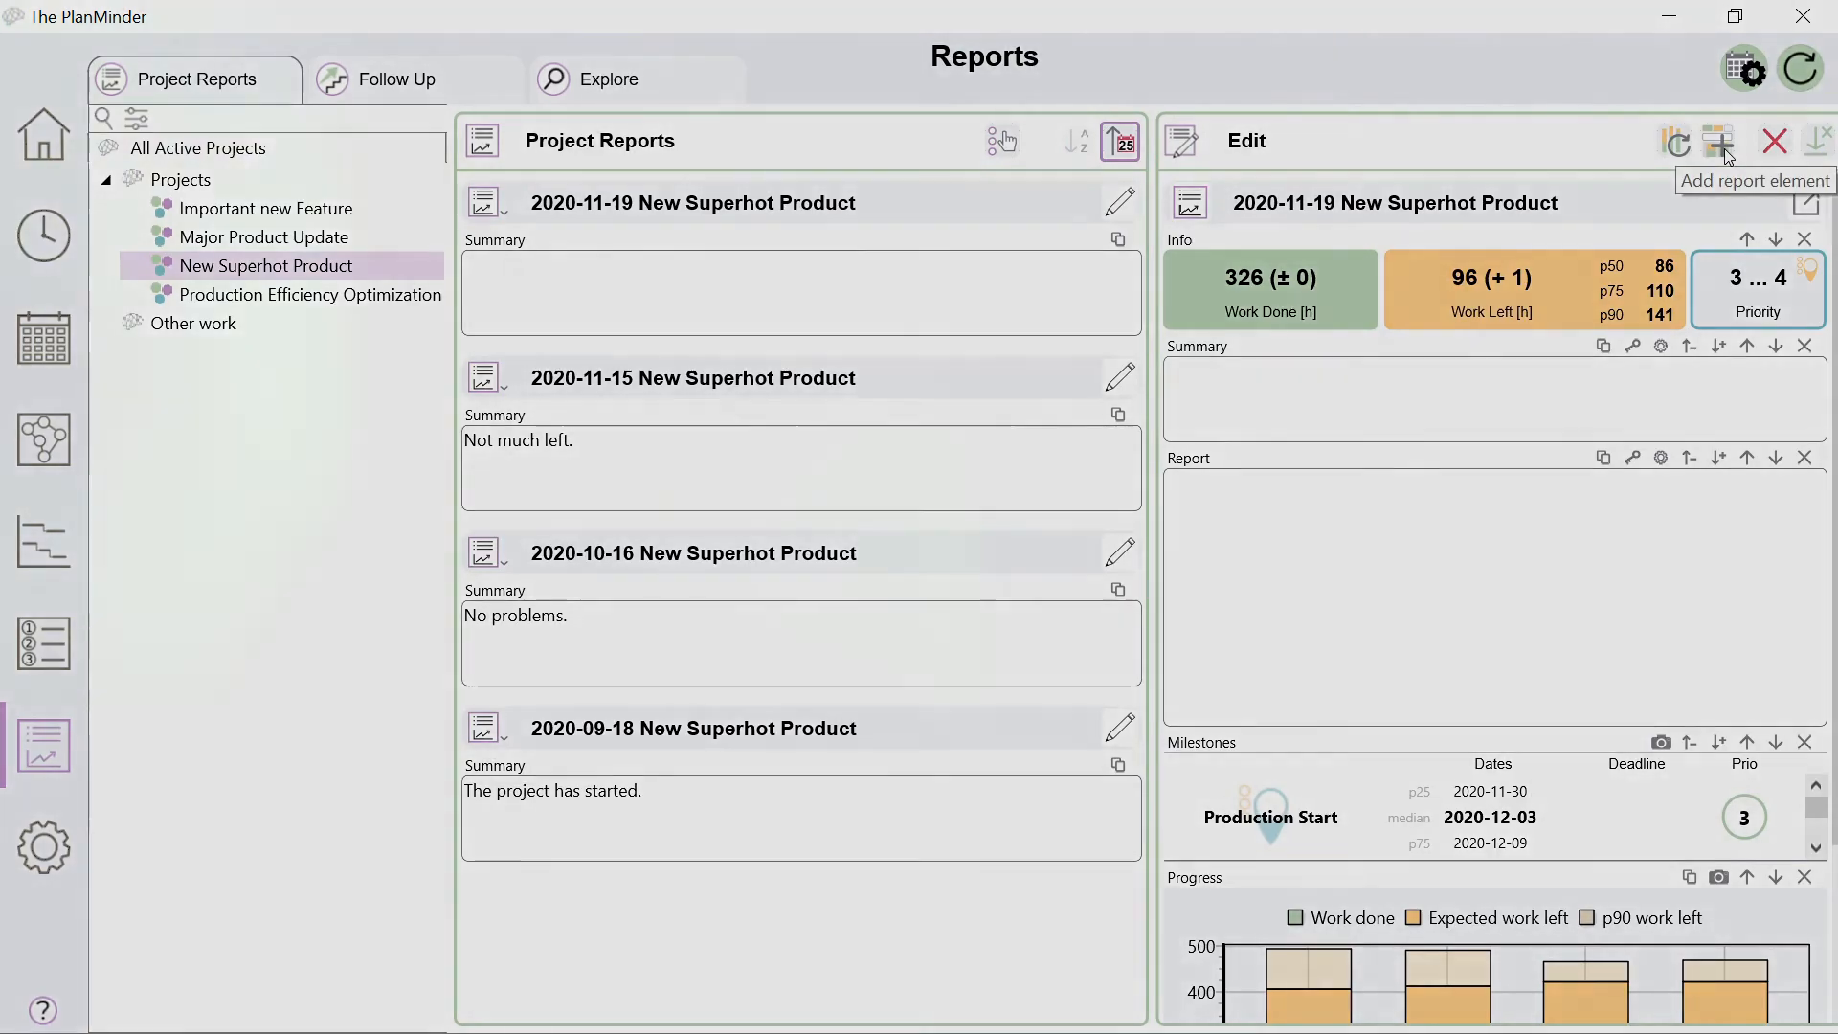